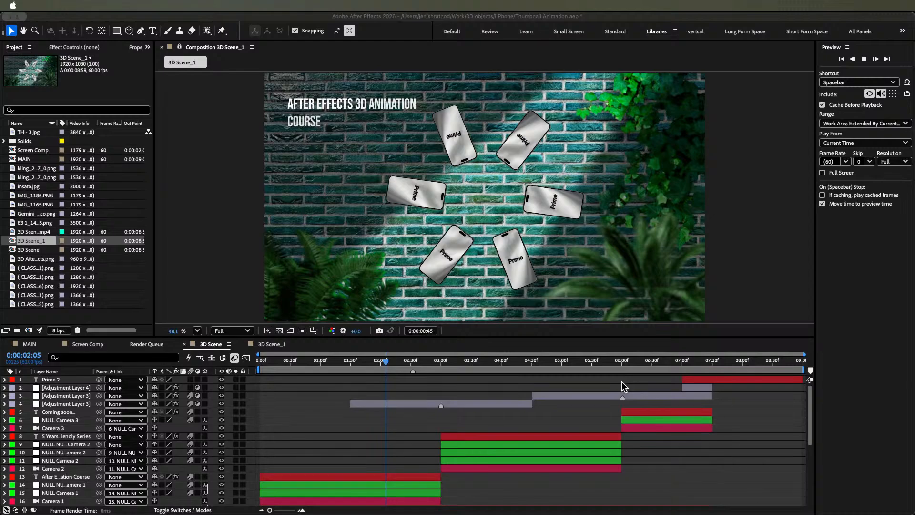
# - Play back the preview of the finished 3D Scene composition's animation
pyautogui.press('super+Tab')
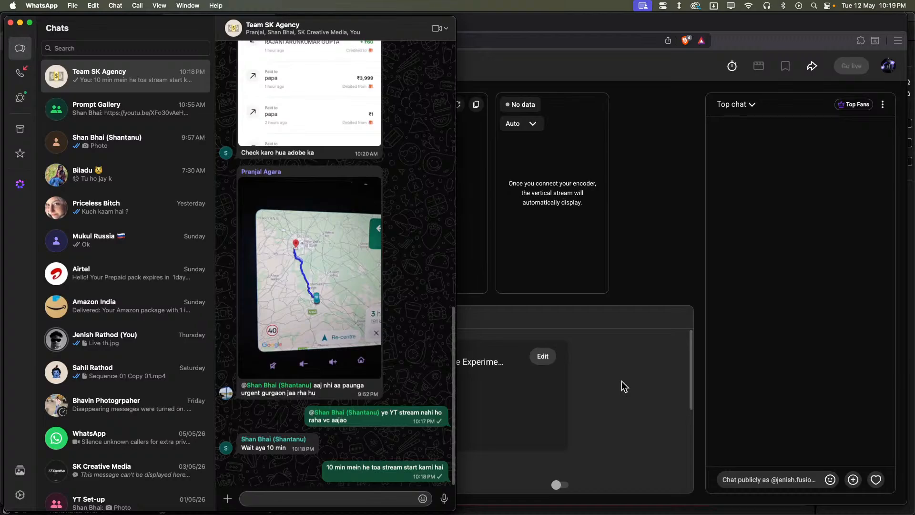
pyautogui.press('super+Tab')
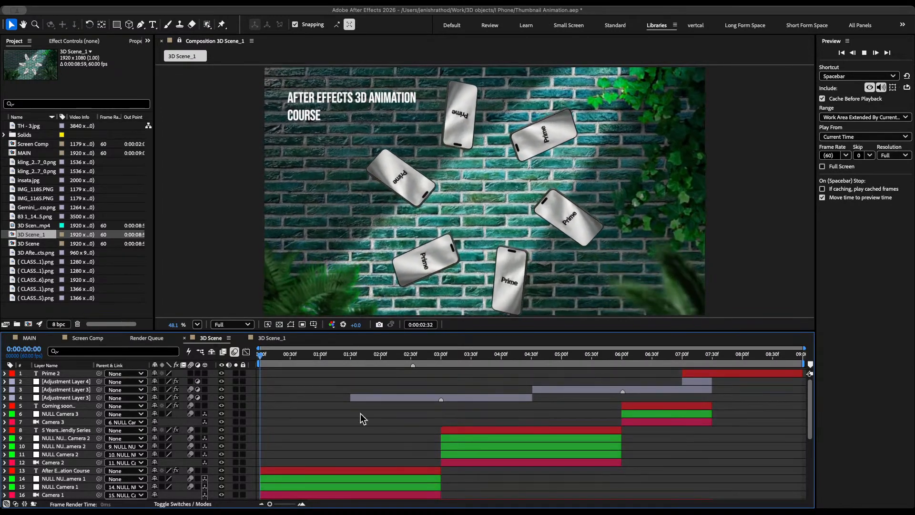
pyautogui.press('space')
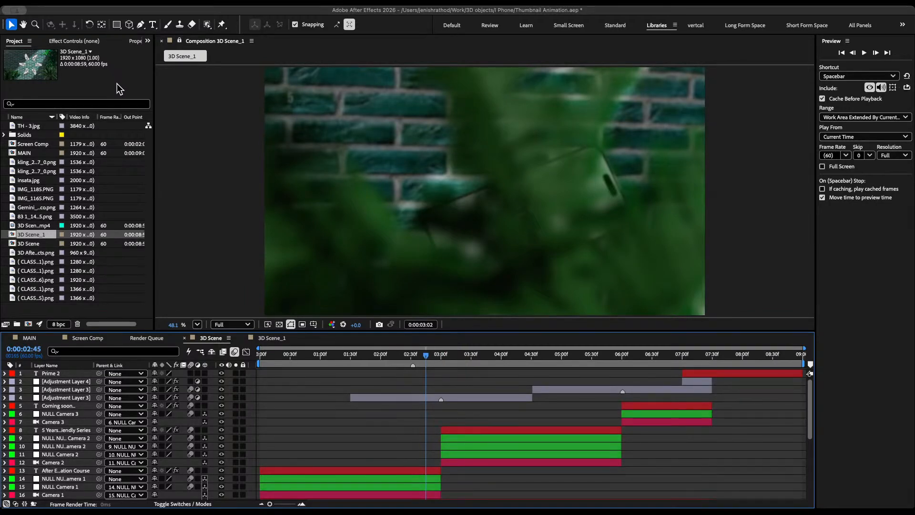
# - Create a 1920 x 1080, 60 fps, 9-second composition named MAIn in the untitled project
pyautogui.press('super+Tab')
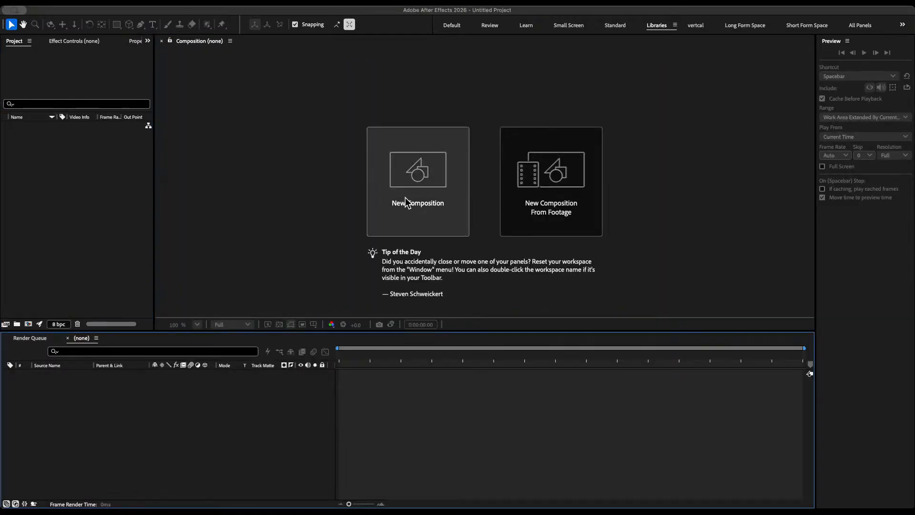
pyautogui.click(405, 202)
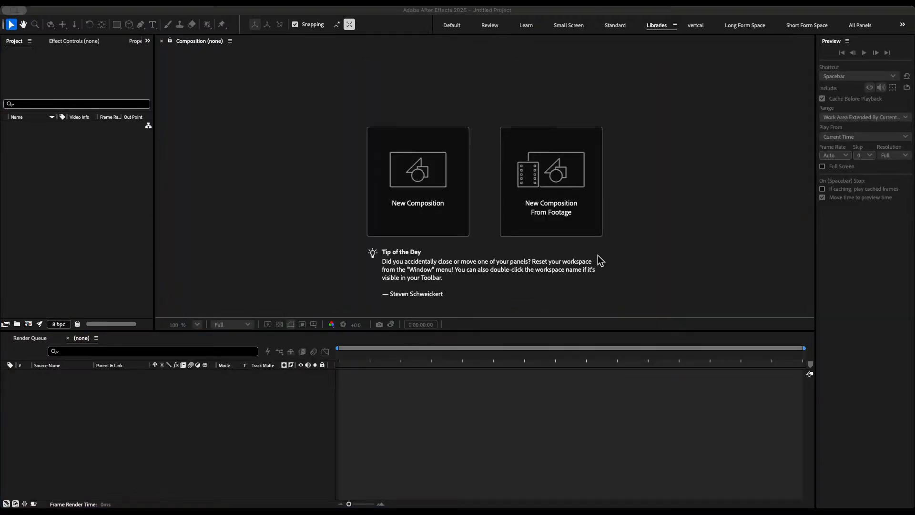
pyautogui.click(560, 300)
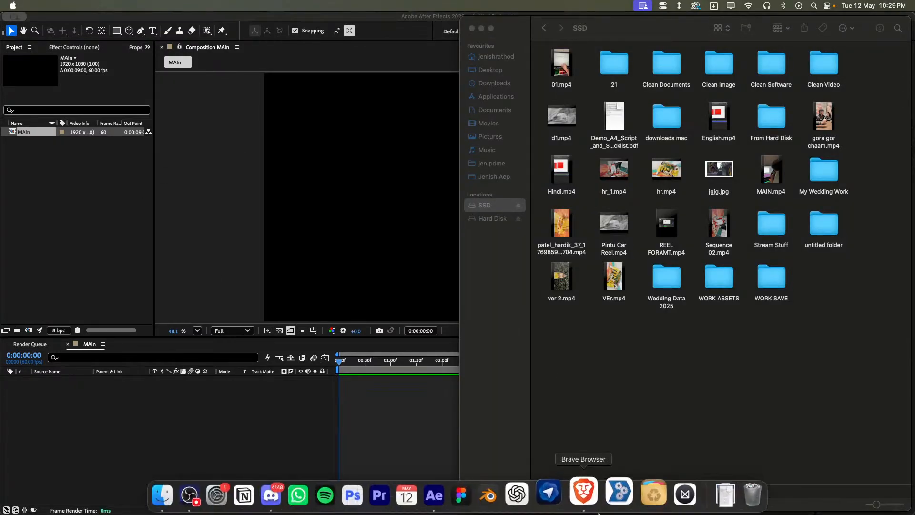
# - Switch to Finder and open the Image Stock folder under Hard Disk, D Drive, Assets
pyautogui.click(177, 508)
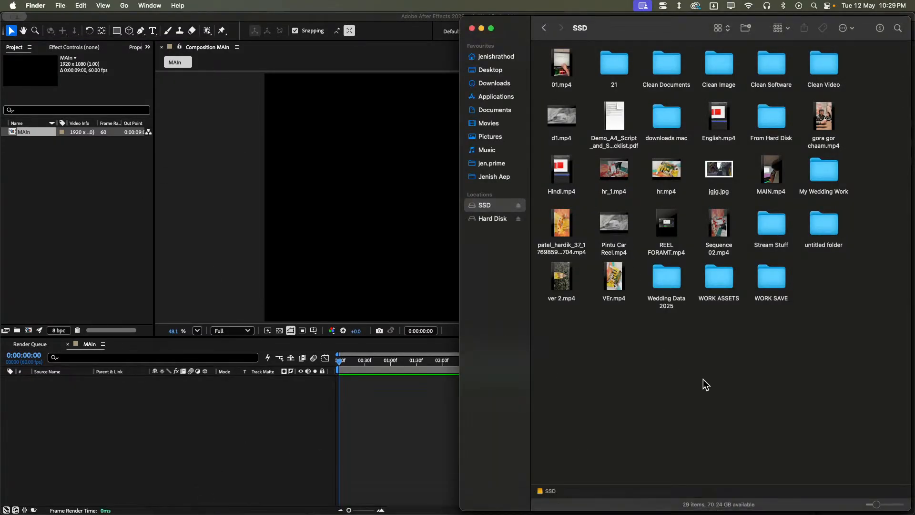
pyautogui.click(494, 219)
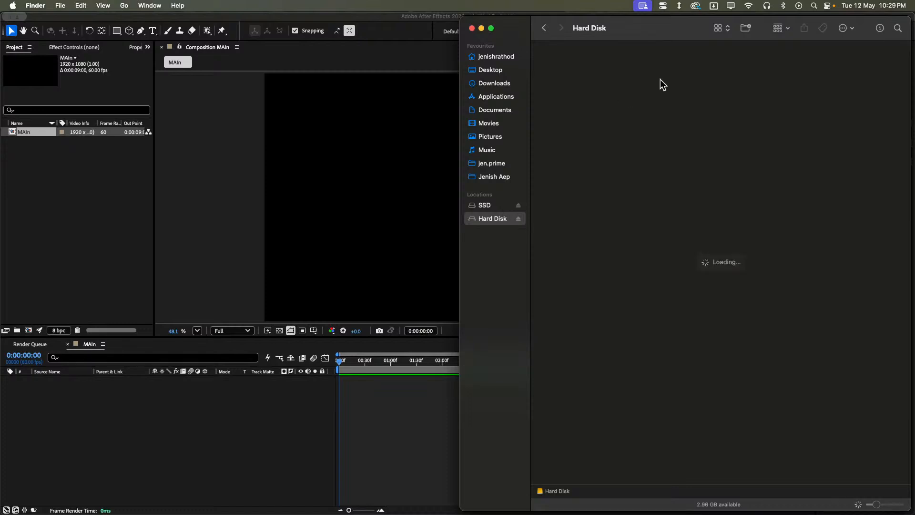
pyautogui.doubleClick(607, 63)
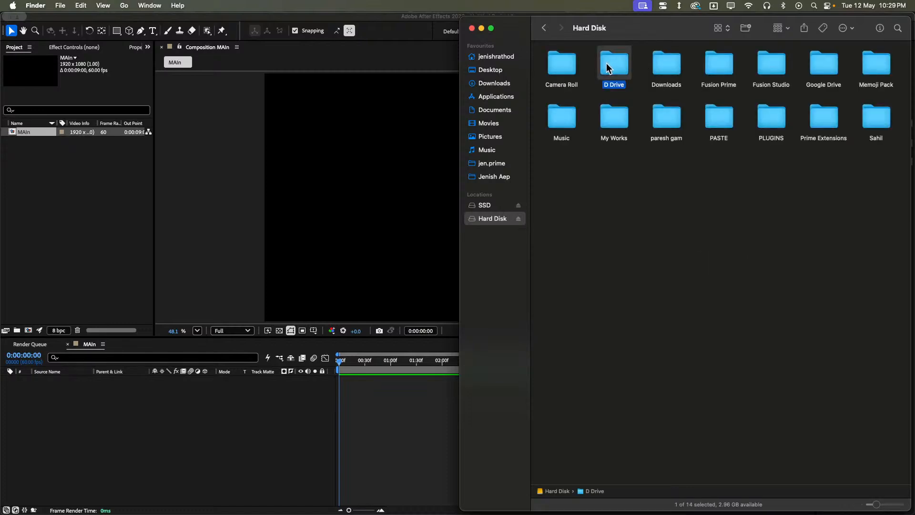
pyautogui.doubleClick(614, 63)
pyautogui.click(614, 63)
pyautogui.click(616, 136)
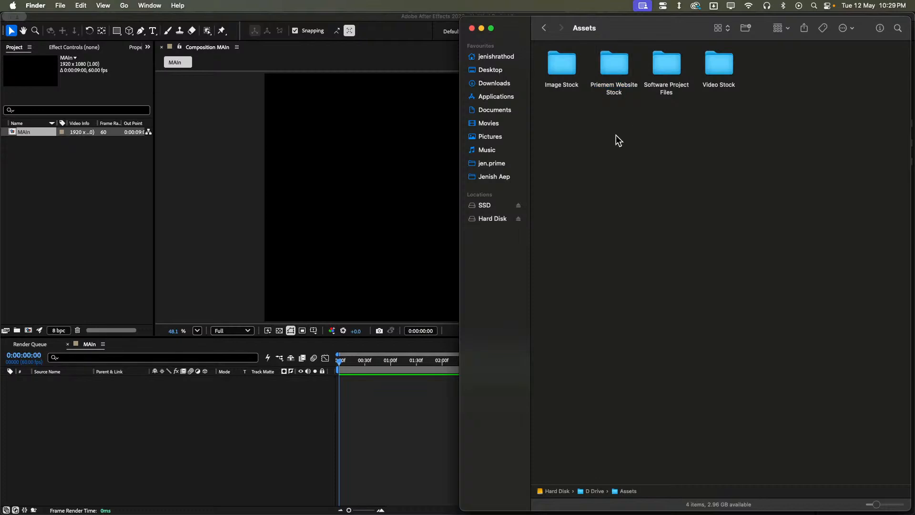
pyautogui.doubleClick(567, 60)
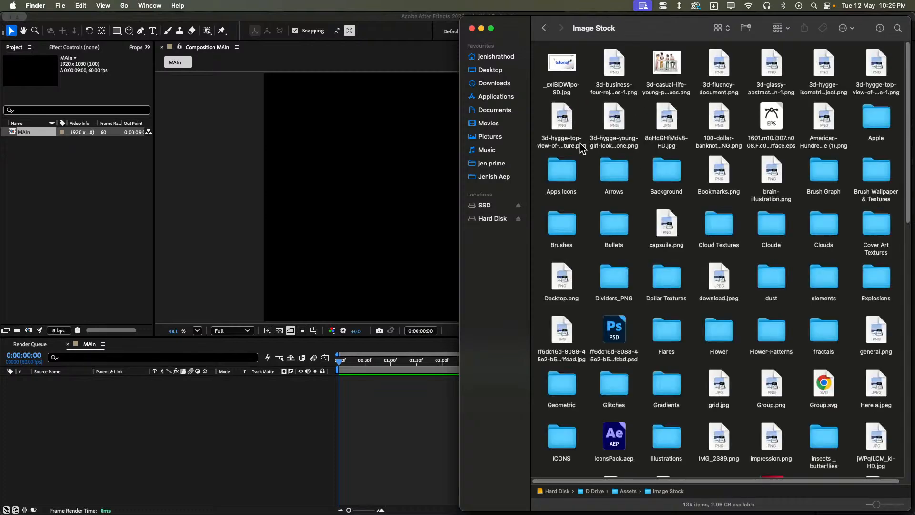
pyautogui.moveTo(410, 510)
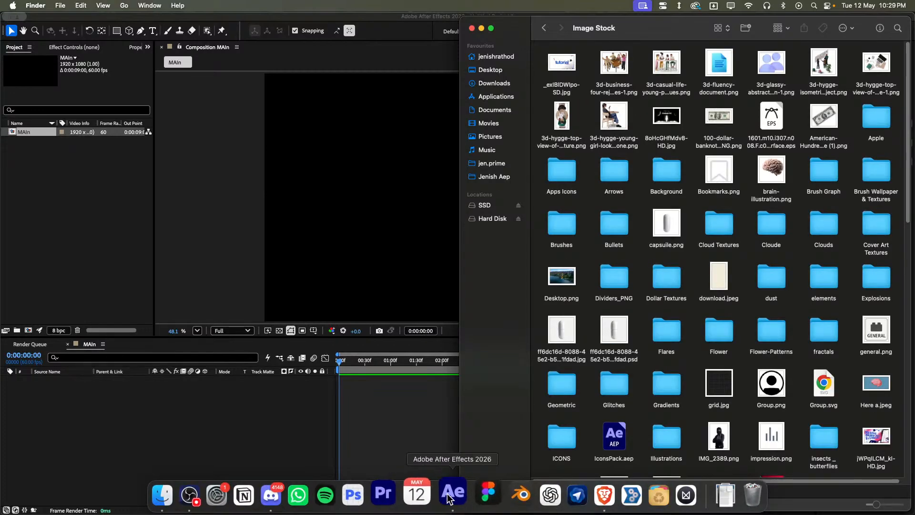
pyautogui.click(463, 494)
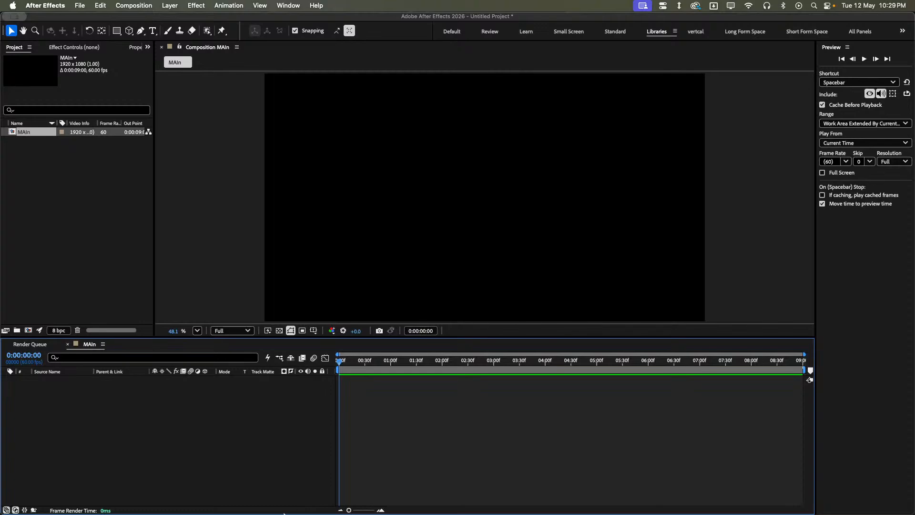
pyautogui.moveTo(309, 512)
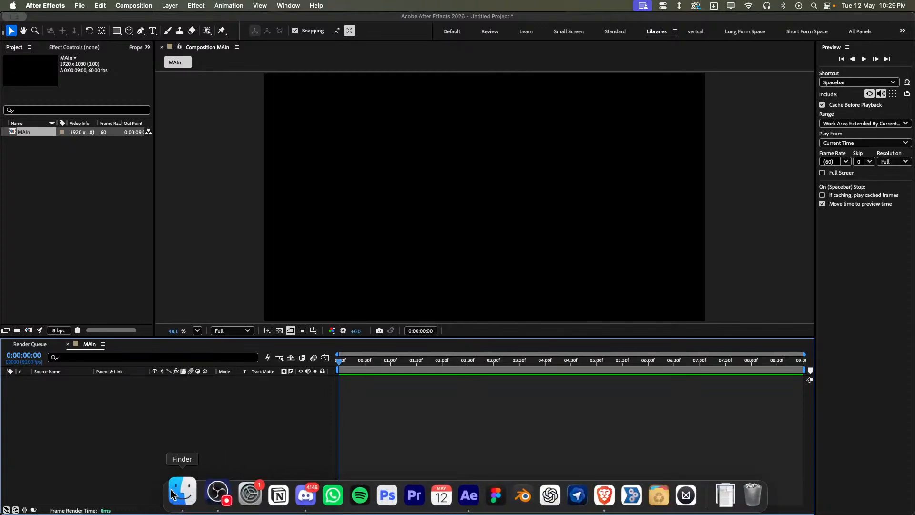
pyautogui.click(190, 489)
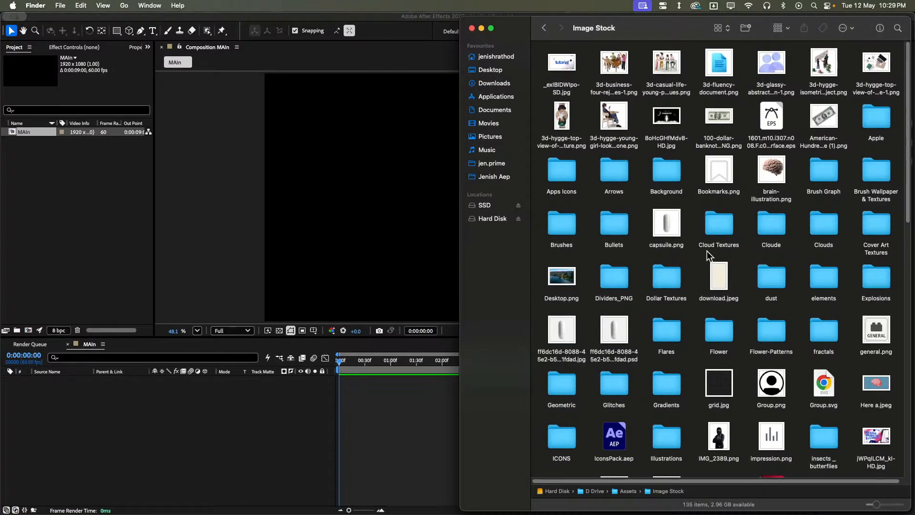
# - Clean up the Image Stock folder's contents by kind
pyautogui.rightClick(691, 253)
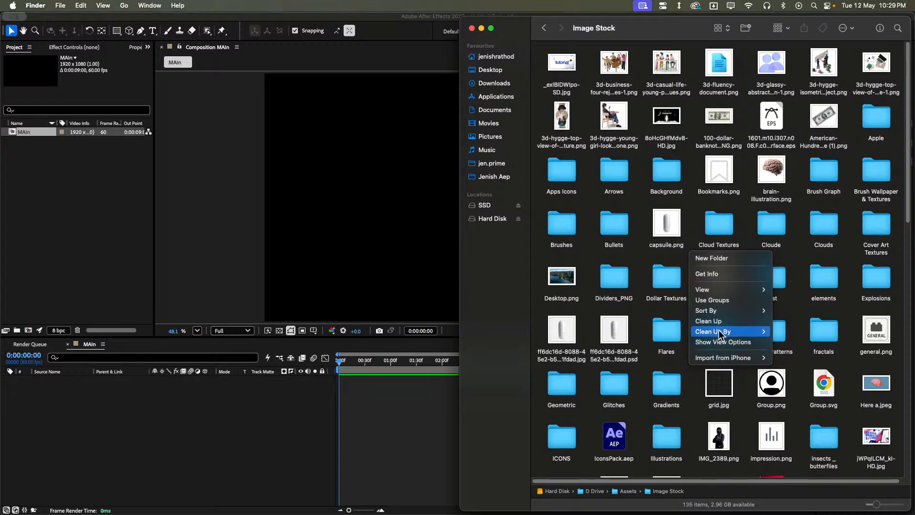
pyautogui.moveTo(720, 333)
pyautogui.click(782, 345)
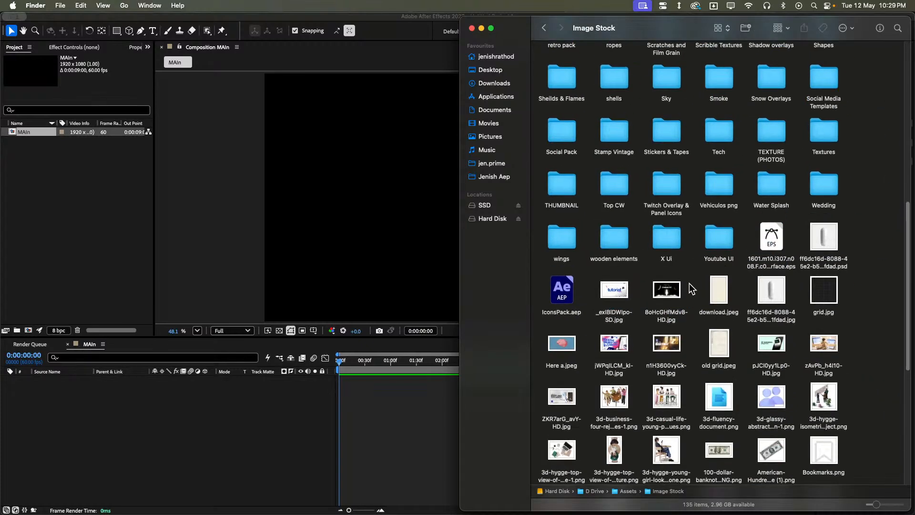
pyautogui.scroll(10, 705, 286)
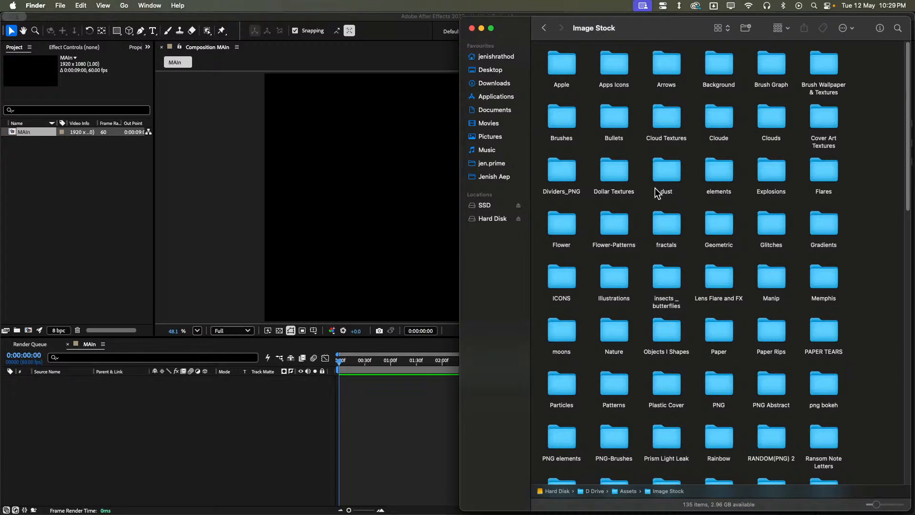
# - Check the images in the Cloude folder and its BackGround subfolder, and return to Image Stock
pyautogui.doubleClick(717, 116)
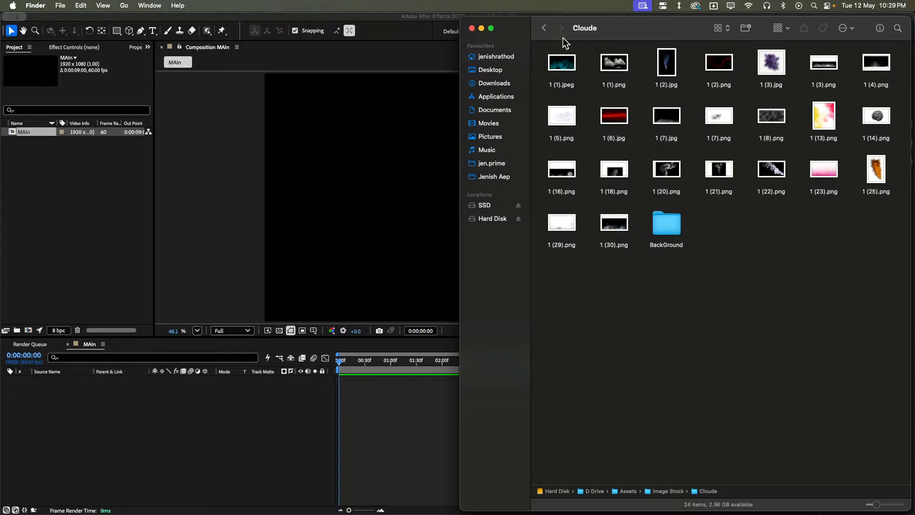
pyautogui.doubleClick(668, 223)
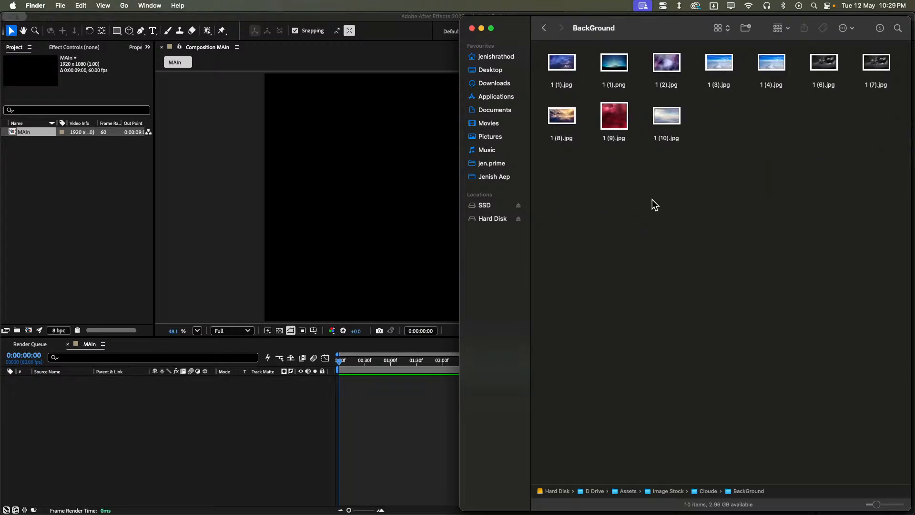
pyautogui.click(544, 29)
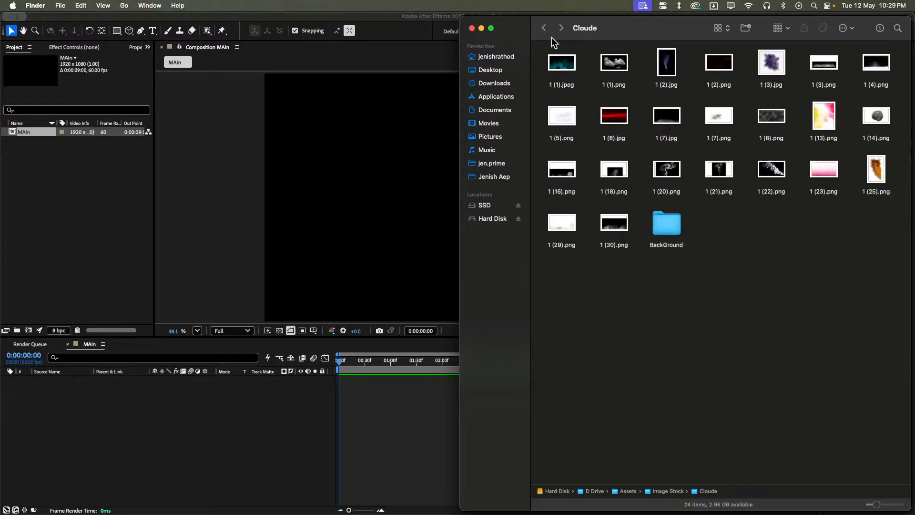
pyautogui.click(543, 28)
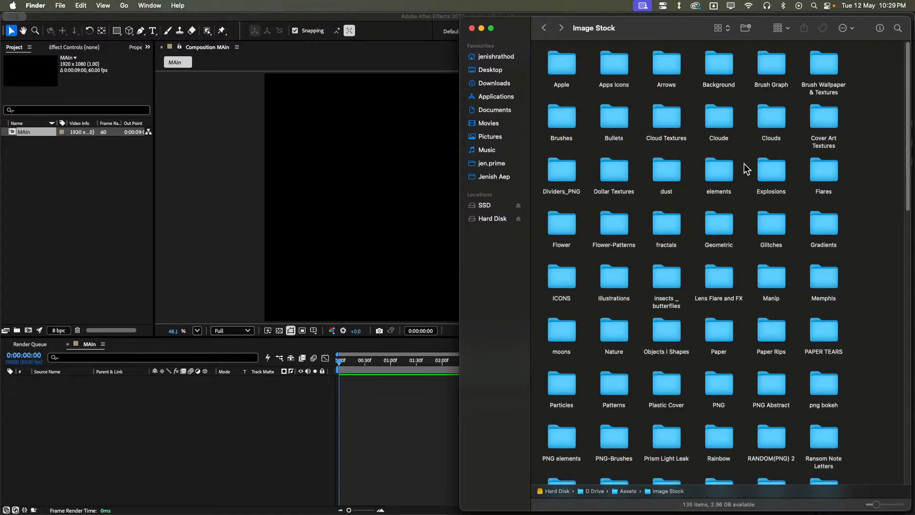
# - Open the Clouds folder and look through the images in its Cloud Patterns subfolder
pyautogui.doubleClick(781, 121)
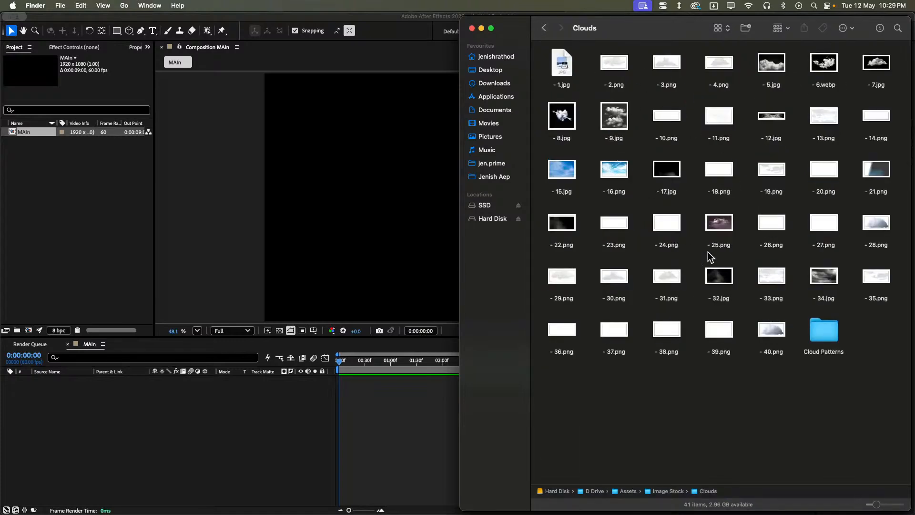
pyautogui.click(816, 327)
pyautogui.doubleClick(816, 328)
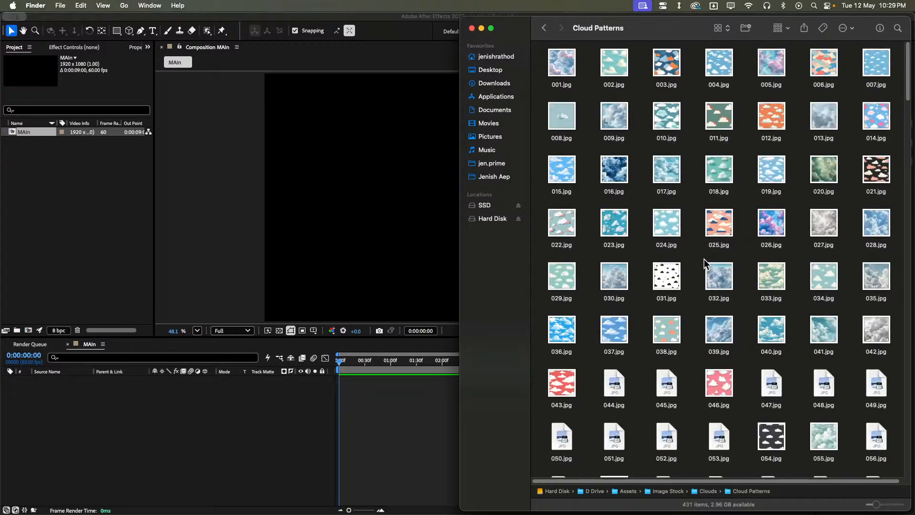
pyautogui.scroll(-10, 715, 269)
pyautogui.scroll(-5, 680, 174)
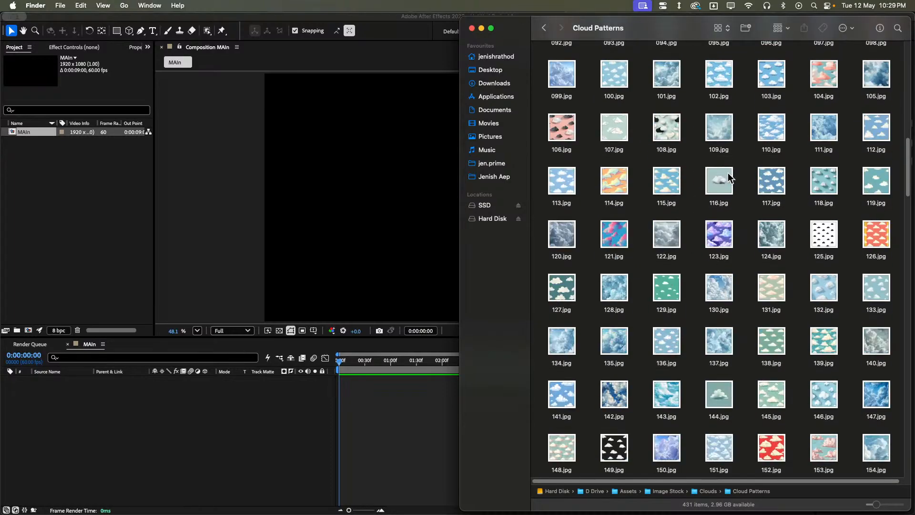
pyautogui.scroll(-20, 680, 174)
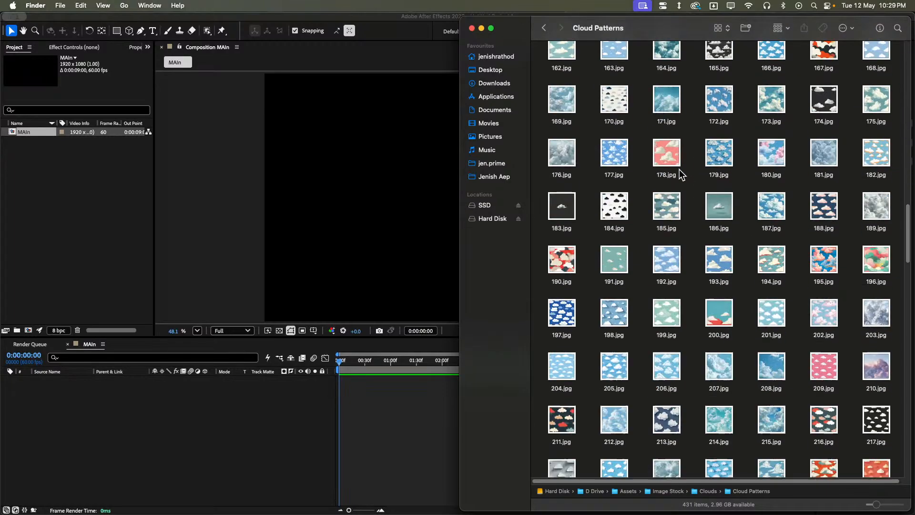
pyautogui.scroll(-8, 639, 148)
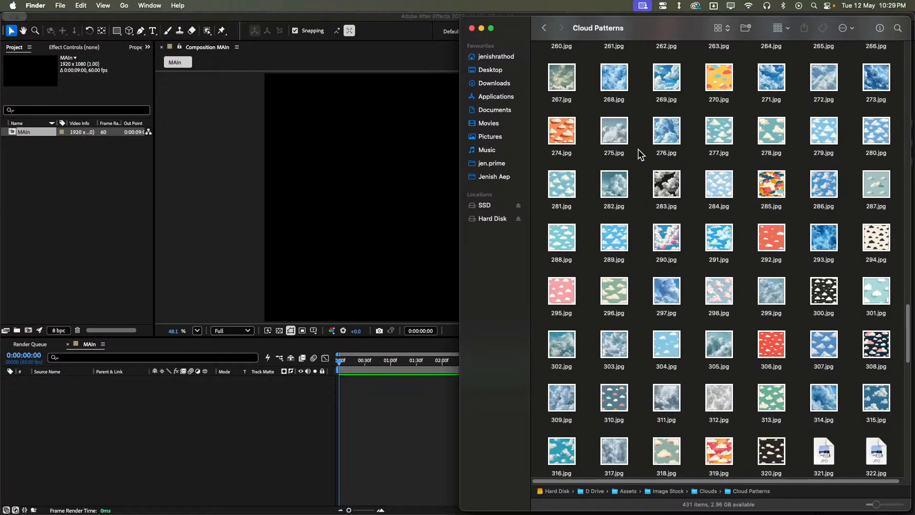
pyautogui.scroll(5, 629, 119)
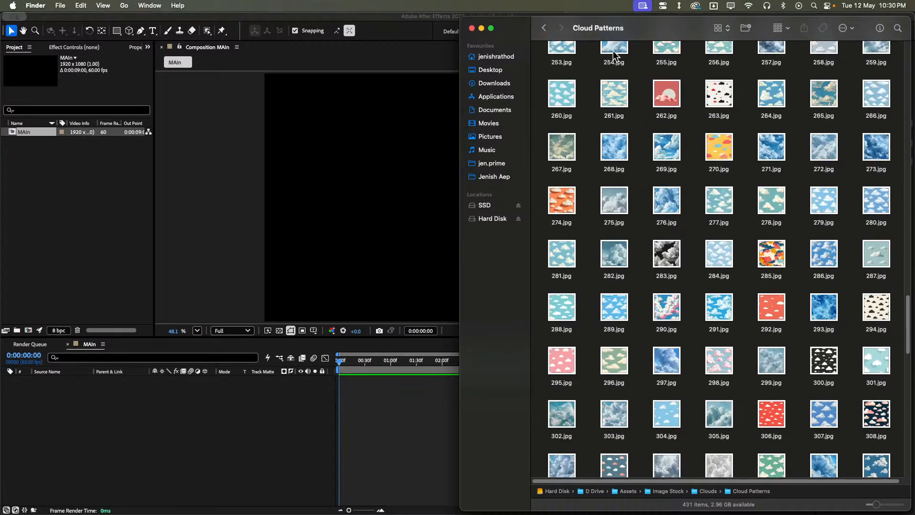
pyautogui.click(543, 27)
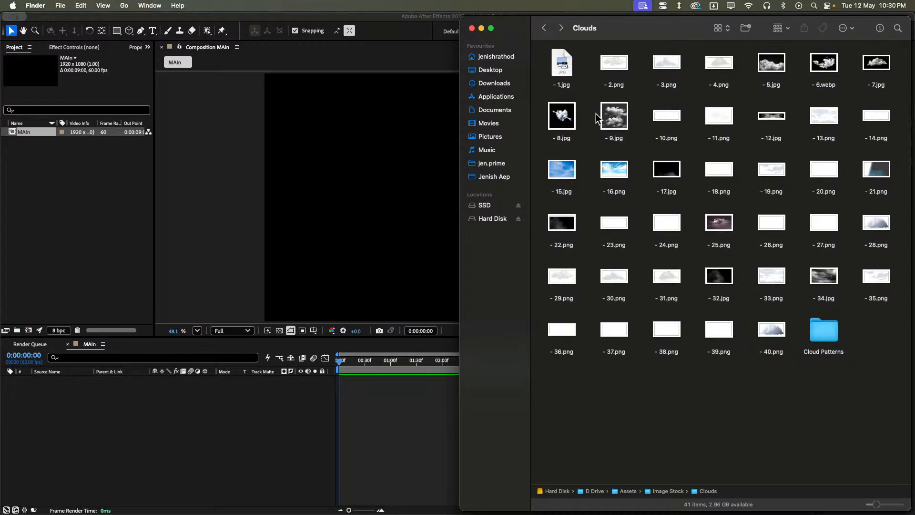
# - Import the cloud images - 5.jpg, - 6.webp, - 7.jpg and - 9.jpg from the Clouds folder into the After Effects project
pyautogui.click(614, 117)
pyautogui.keyDown('super'); pyautogui.click(769, 72); pyautogui.keyUp('super')
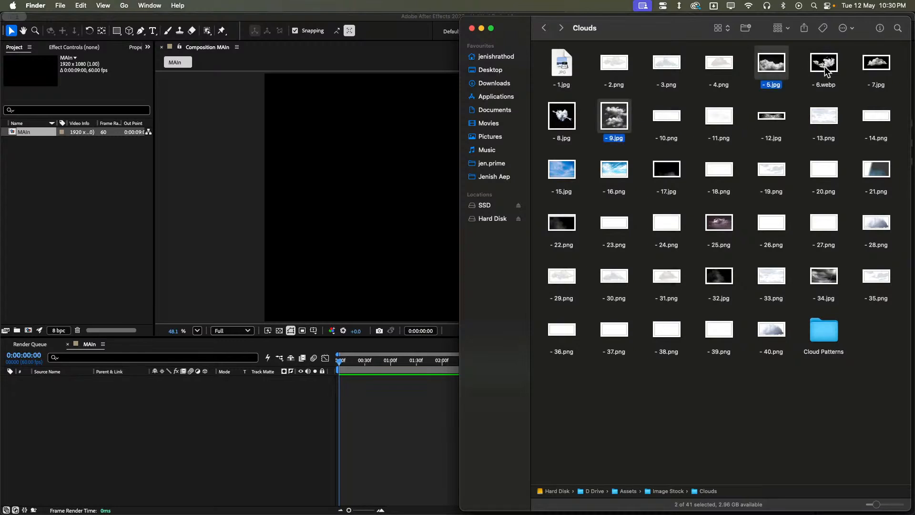
pyautogui.keyDown('super'); pyautogui.click(825, 66); pyautogui.keyUp('super')
pyautogui.keyDown('super'); pyautogui.click(866, 77); pyautogui.keyUp('super')
pyautogui.moveTo(620, 121); pyautogui.dragTo(104, 227)
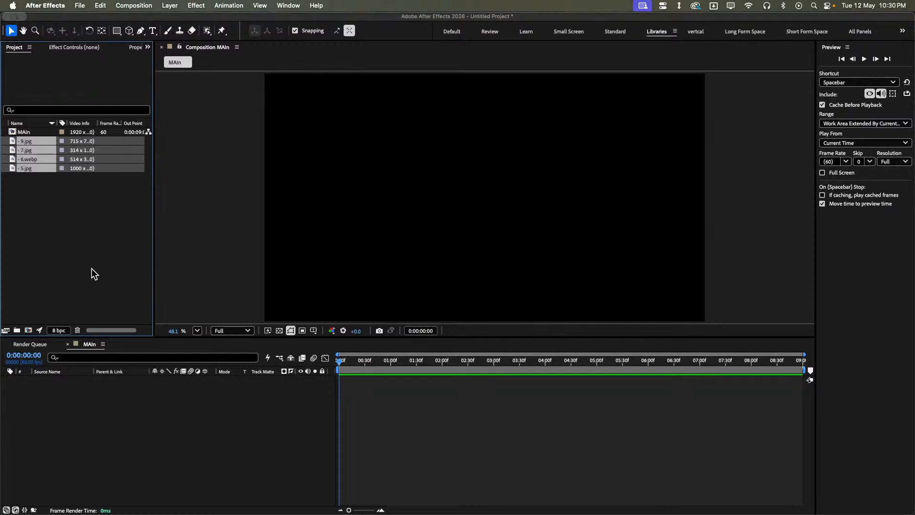
pyautogui.moveTo(38, 160); pyautogui.dragTo(319, 415)
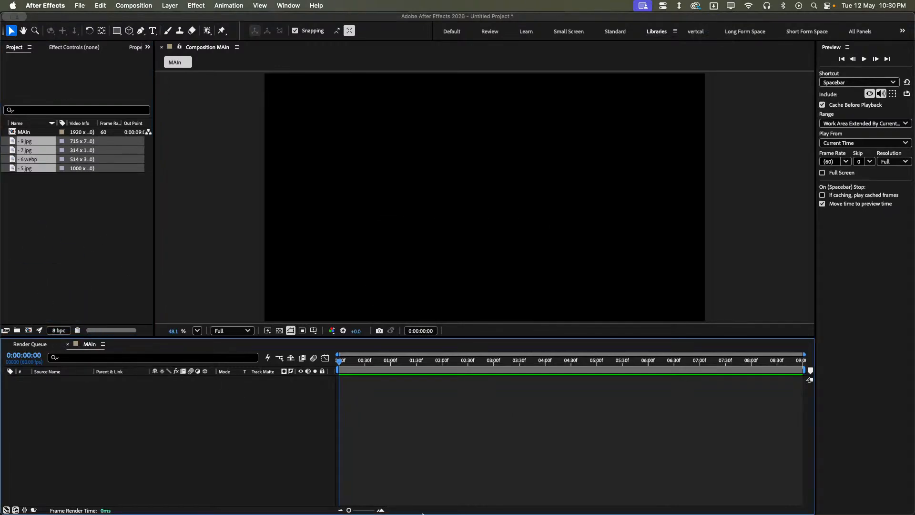
# - Return to Finder and select only the sky image - 15.jpg in the Clouds folder
pyautogui.click(180, 509)
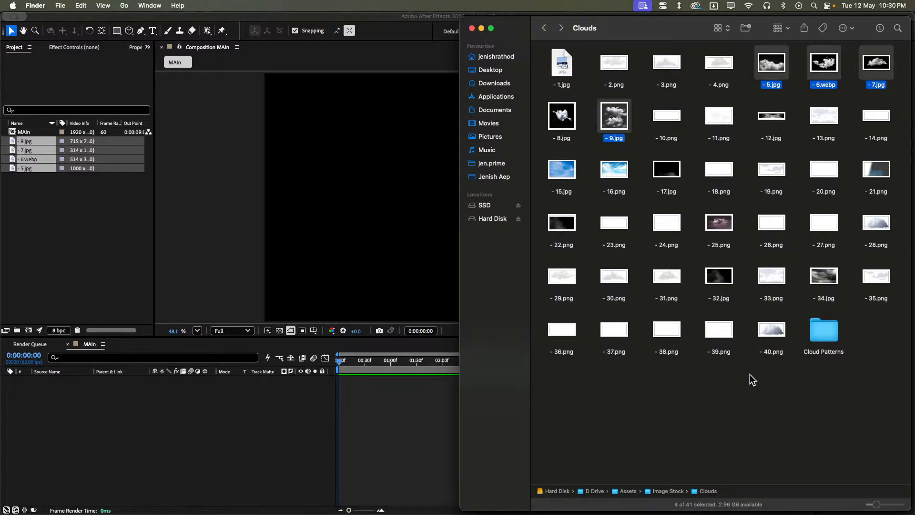
pyautogui.click(697, 308)
pyautogui.click(576, 173)
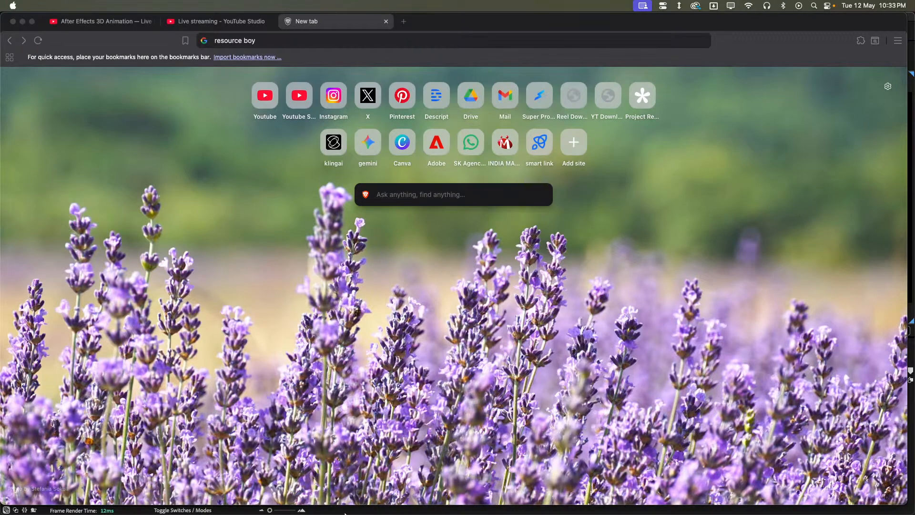
pyautogui.moveTo(277, 510)
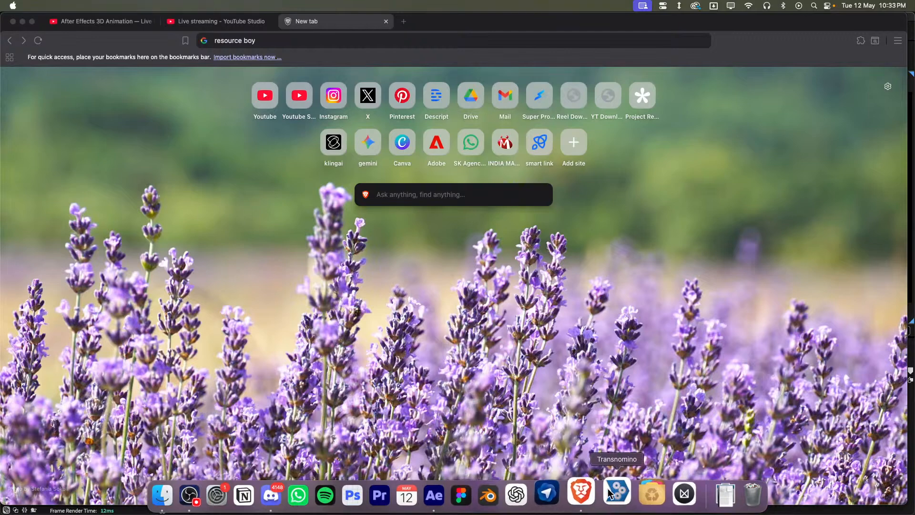
# - Switch to the Brave browser, open the Resource Boy website and search it for "cloud"
pyautogui.click(604, 495)
pyautogui.click(327, 46)
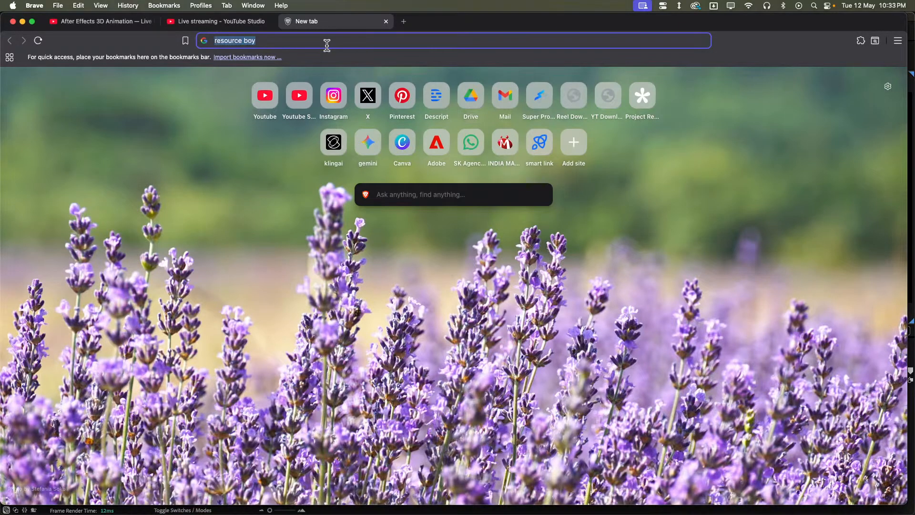
pyautogui.press('Return')
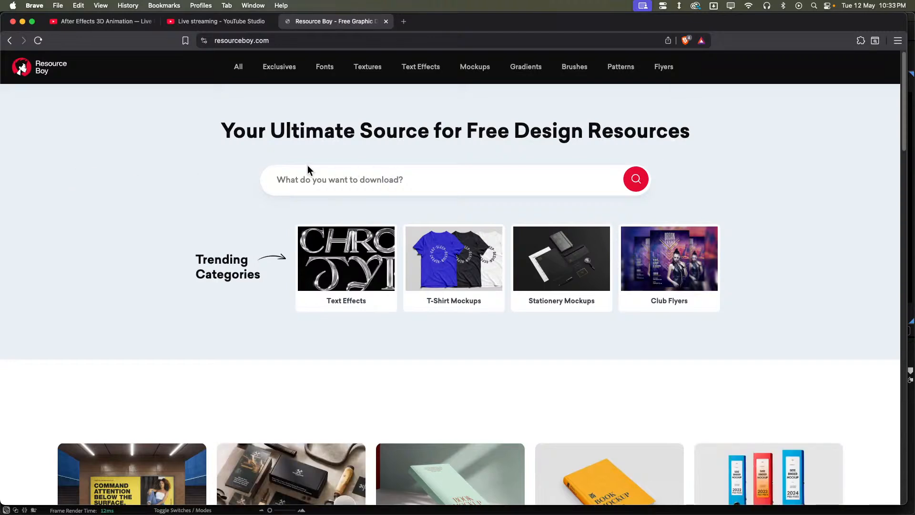
pyautogui.click(367, 179)
pyautogui.write('cloud')
pyautogui.press('Return')
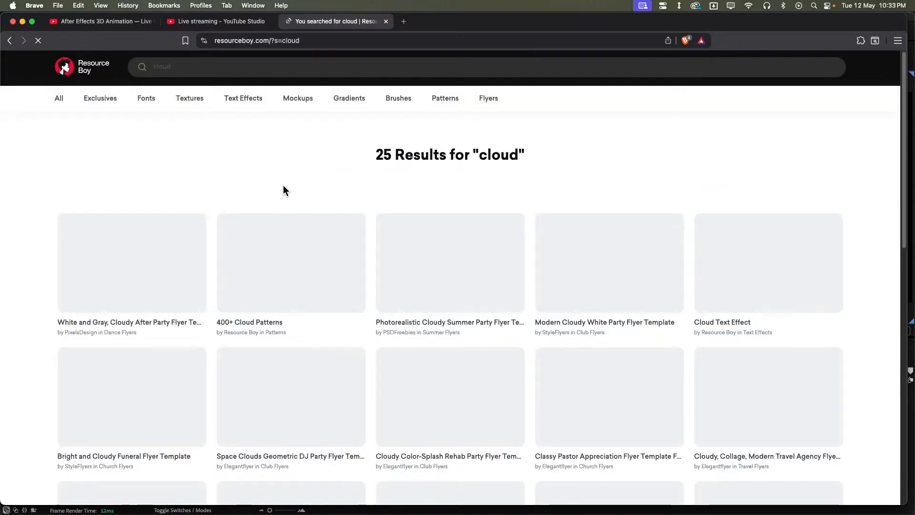
# - Look through the cloud search results and open the 100 Cloud Textures resource
pyautogui.scroll(-2, 282, 189)
pyautogui.scroll(2, 282, 189)
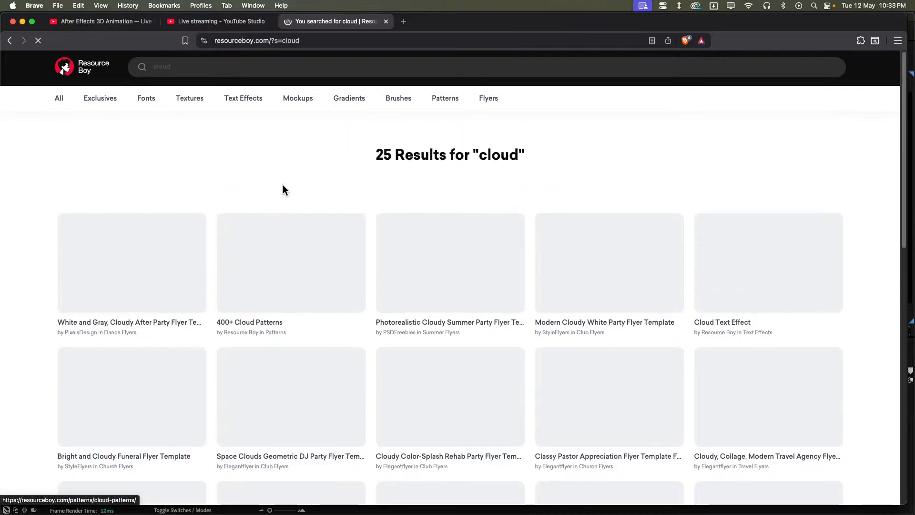
pyautogui.scroll(-5, 235, 190)
pyautogui.scroll(5, 609, 202)
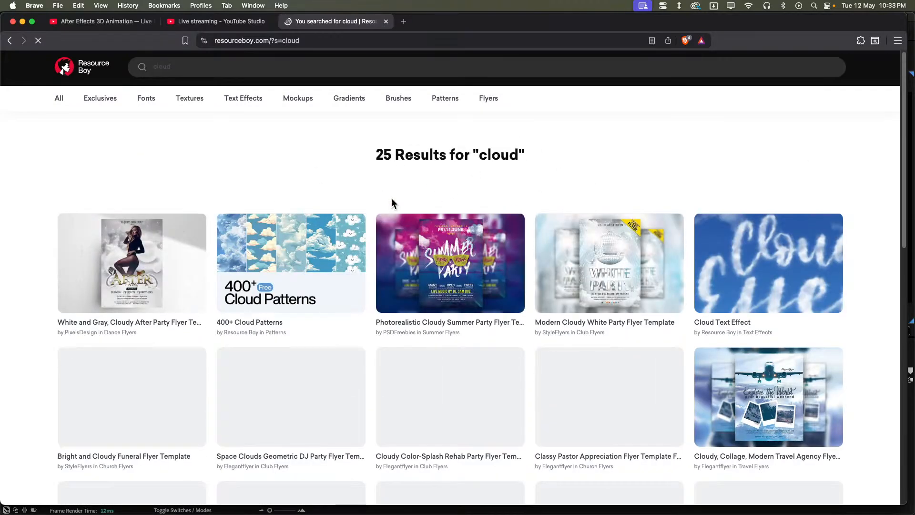
pyautogui.scroll(-4, 354, 207)
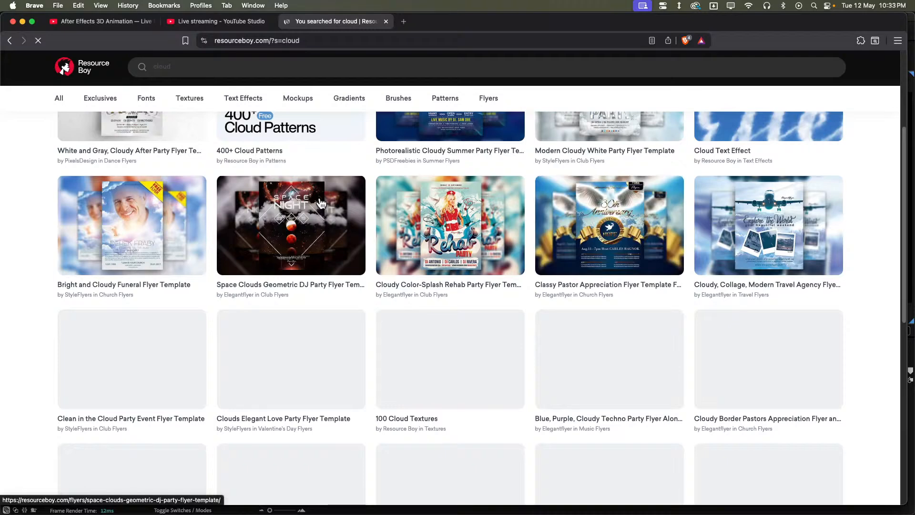
pyautogui.scroll(-1, 321, 204)
pyautogui.scroll(-1, 321, 204)
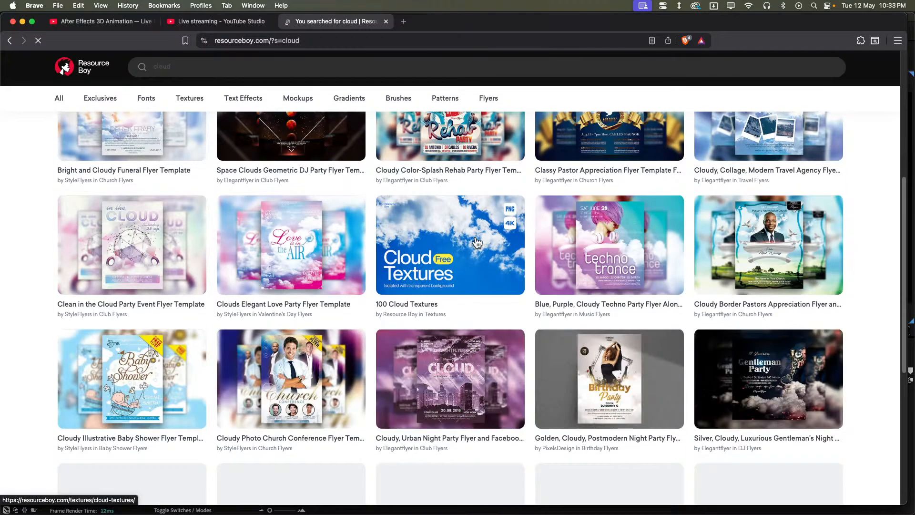
pyautogui.click(436, 244)
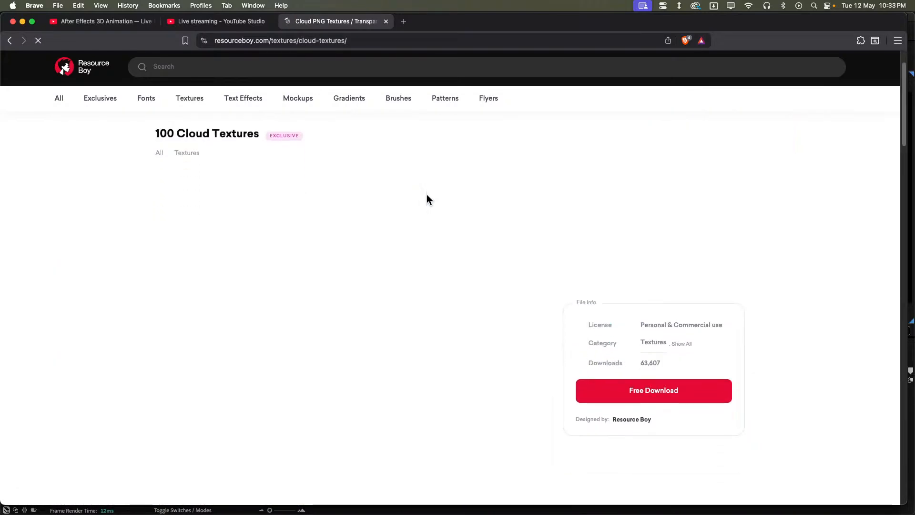
# - Start the free download of the 100 Cloud Textures pack
pyautogui.scroll(-3, 343, 237)
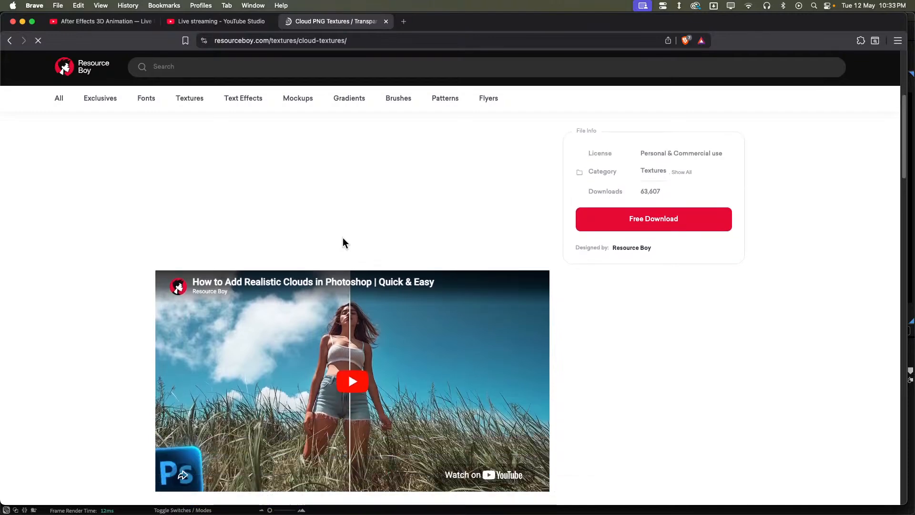
pyautogui.scroll(2, 639, 171)
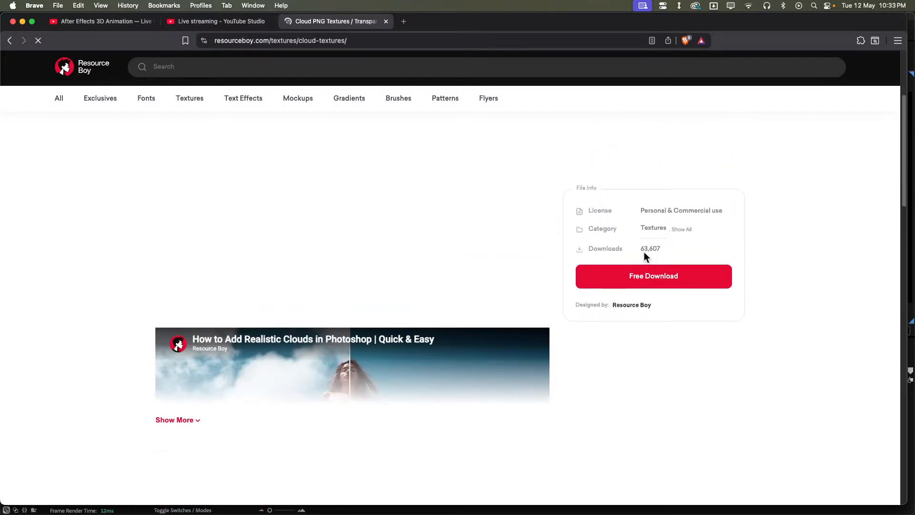
pyautogui.scroll(-10, 470, 214)
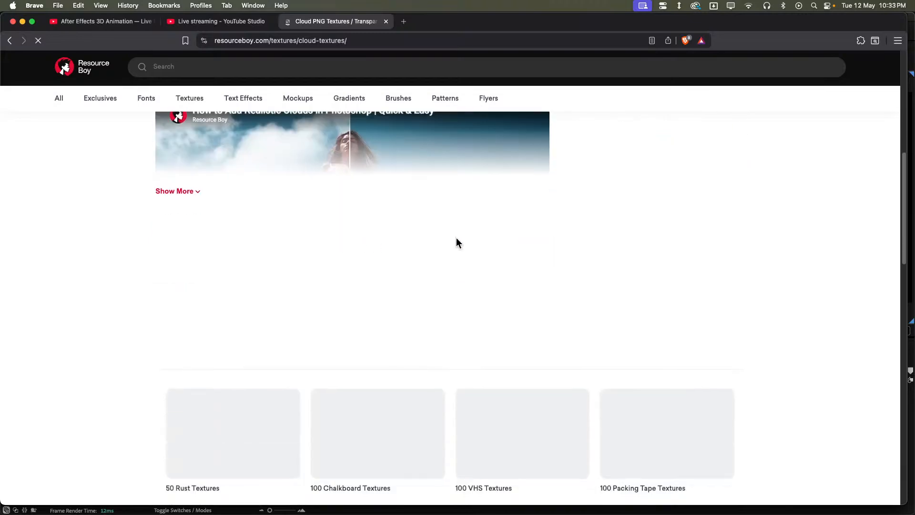
pyautogui.scroll(10, 517, 241)
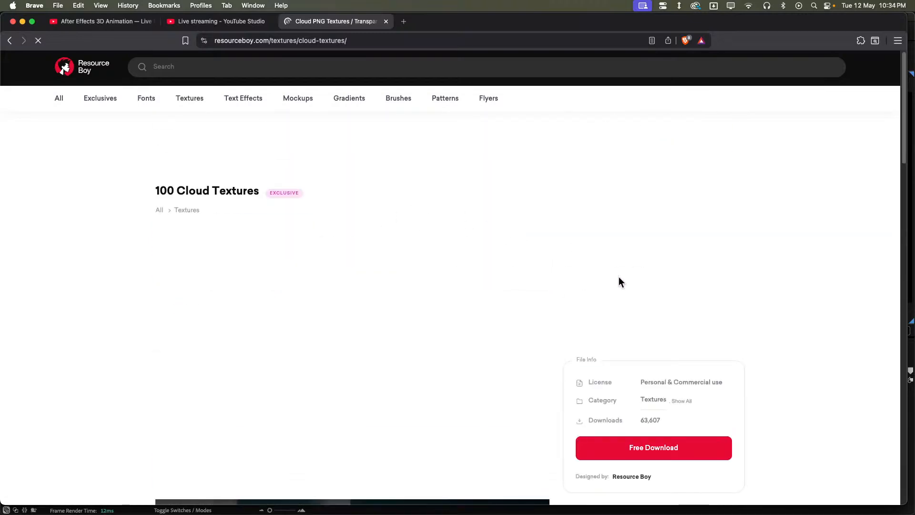
pyautogui.click(652, 338)
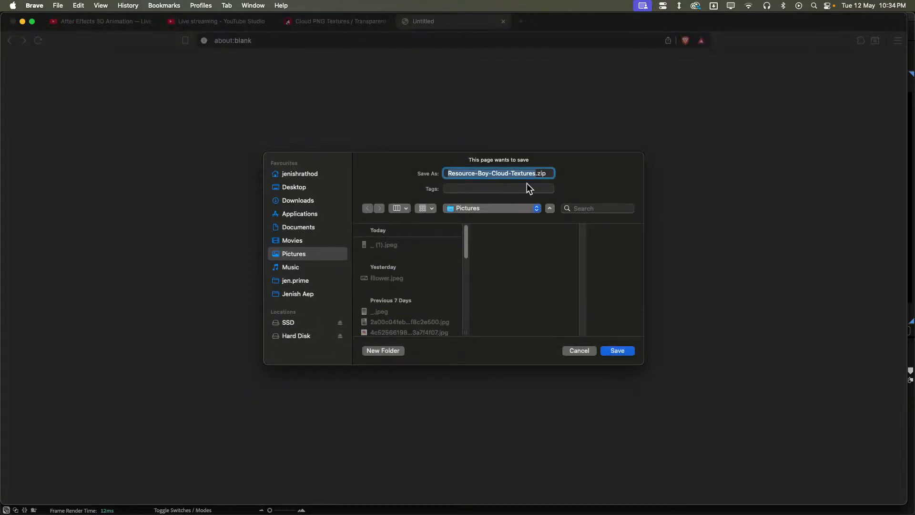
# - Choose the Cloude folder under Hard Disk > D Drive > Assets > Image Stock as the save location
pyautogui.click(308, 339)
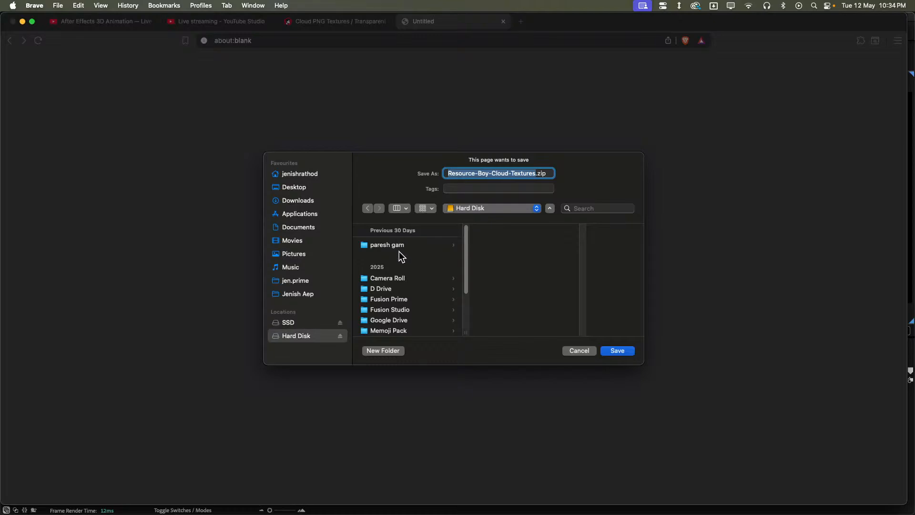
pyautogui.scroll(-3, 399, 256)
pyautogui.scroll(1, 416, 250)
pyautogui.scroll(2, 397, 254)
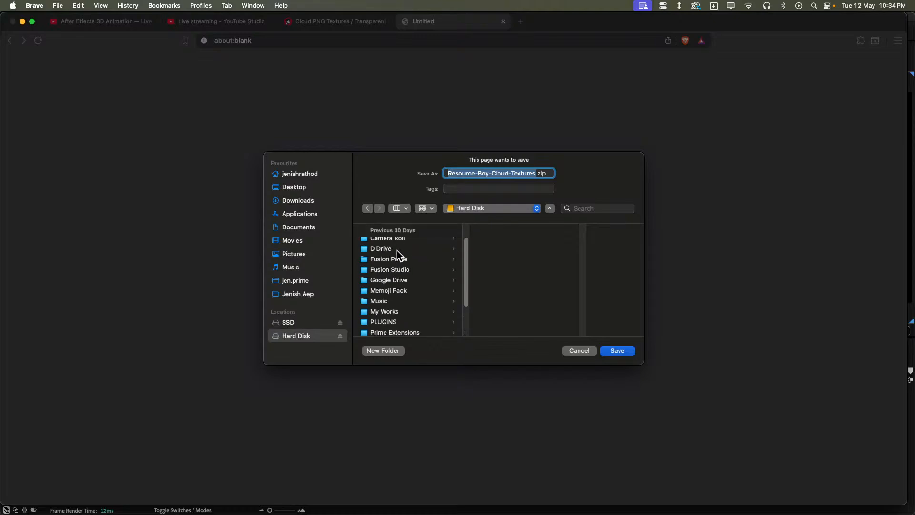
pyautogui.click(400, 249)
pyautogui.click(514, 256)
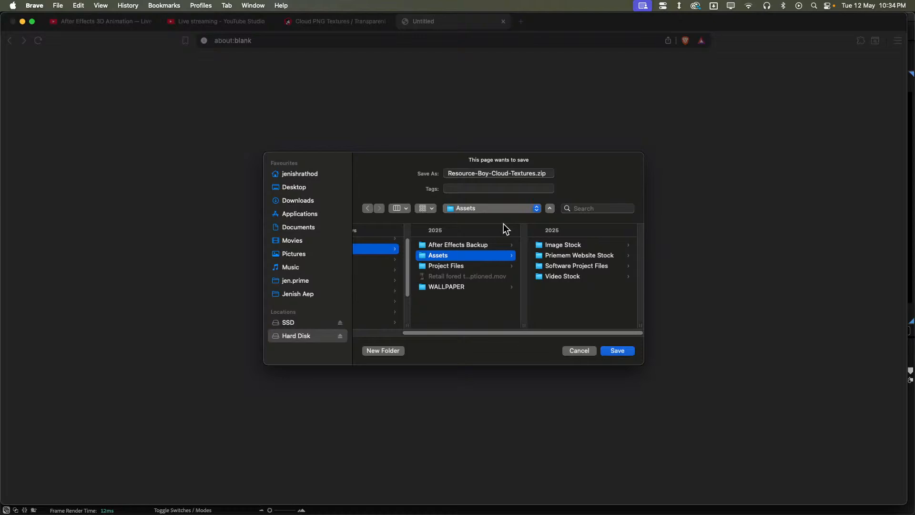
pyautogui.click(580, 247)
pyautogui.scroll(-15, 582, 256)
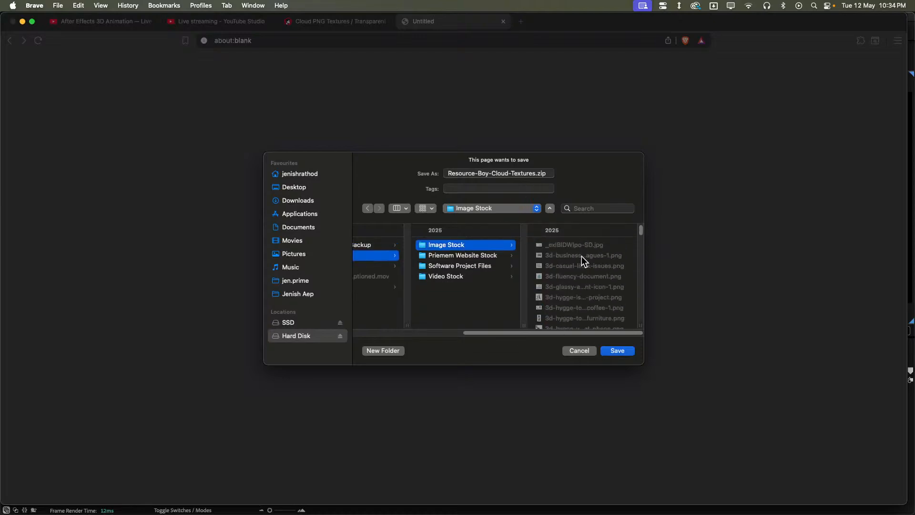
pyautogui.scroll(10, 582, 255)
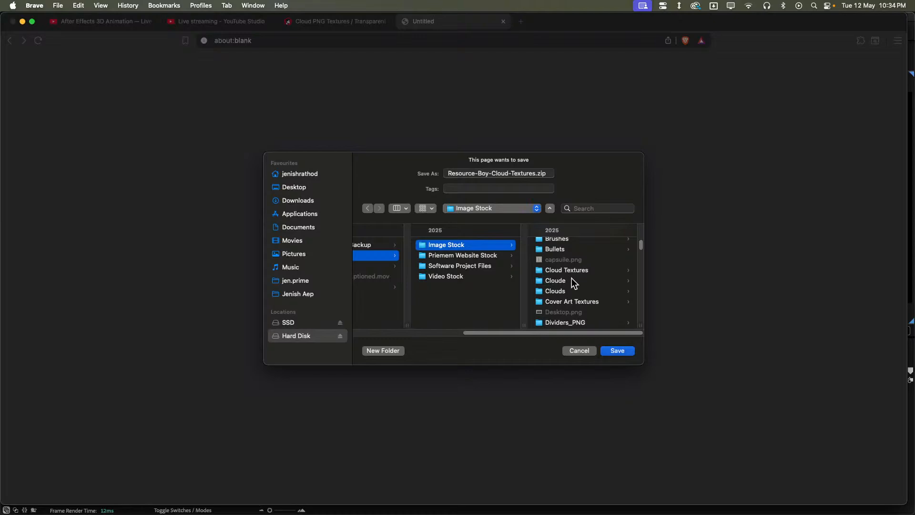
pyautogui.click(571, 279)
# - Shorten the download's file name to Cloud.zip and save it
pyautogui.click(499, 173)
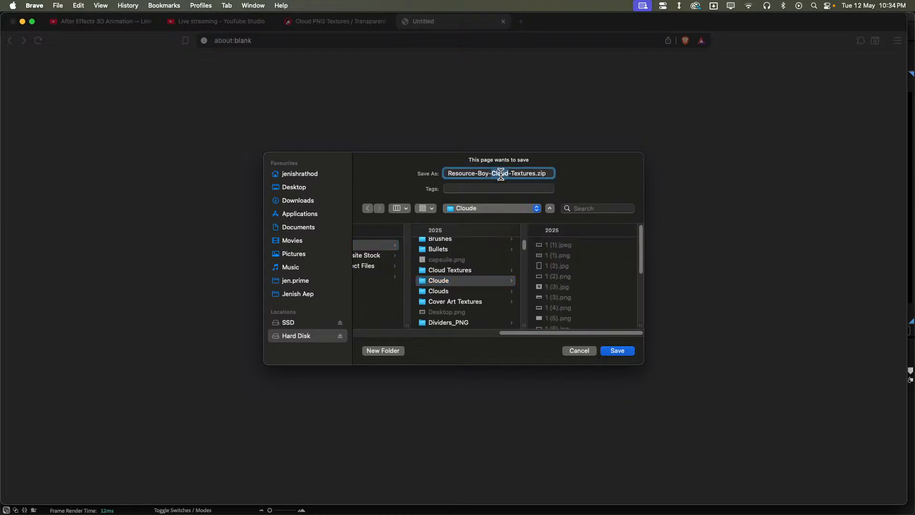
pyautogui.doubleClick(518, 173)
pyautogui.press('BackSpace')
pyautogui.press('BackSpace')
pyautogui.moveTo(489, 174); pyautogui.dragTo(386, 171)
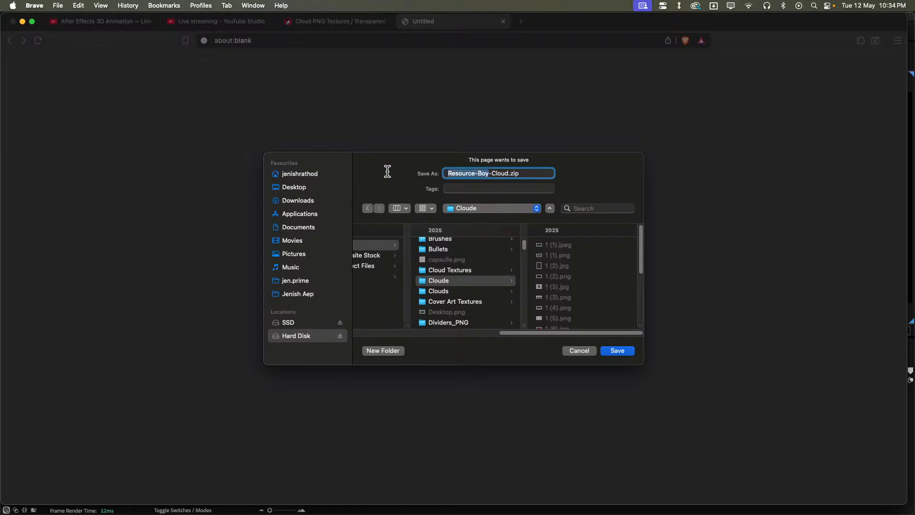
pyautogui.press('BackSpace')
pyautogui.click(631, 355)
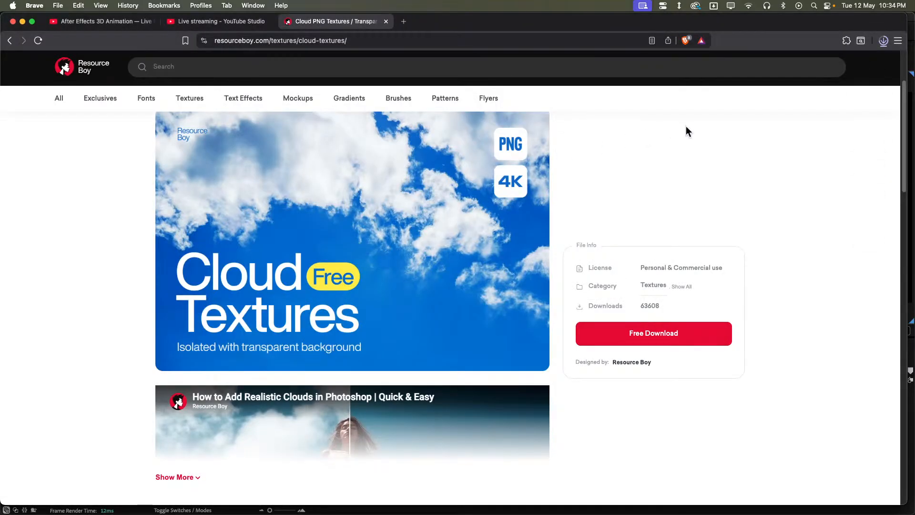
# - Reveal the downloaded Cloud.zip in Finder and extract the archive in the Cloude folder
pyautogui.click(883, 41)
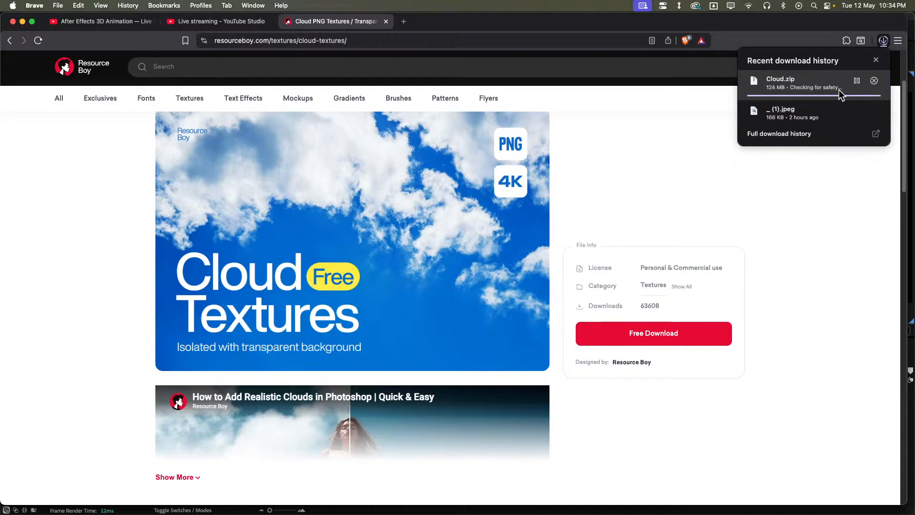
pyautogui.click(840, 82)
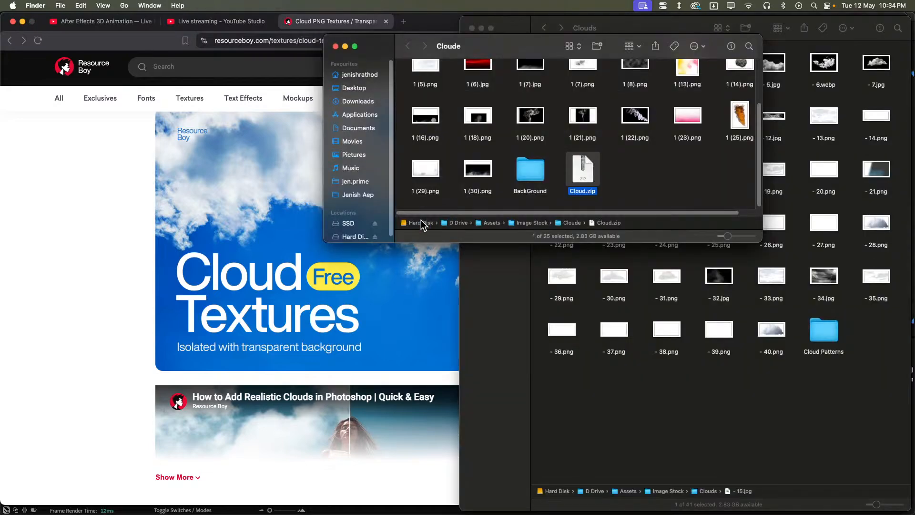
pyautogui.doubleClick(584, 167)
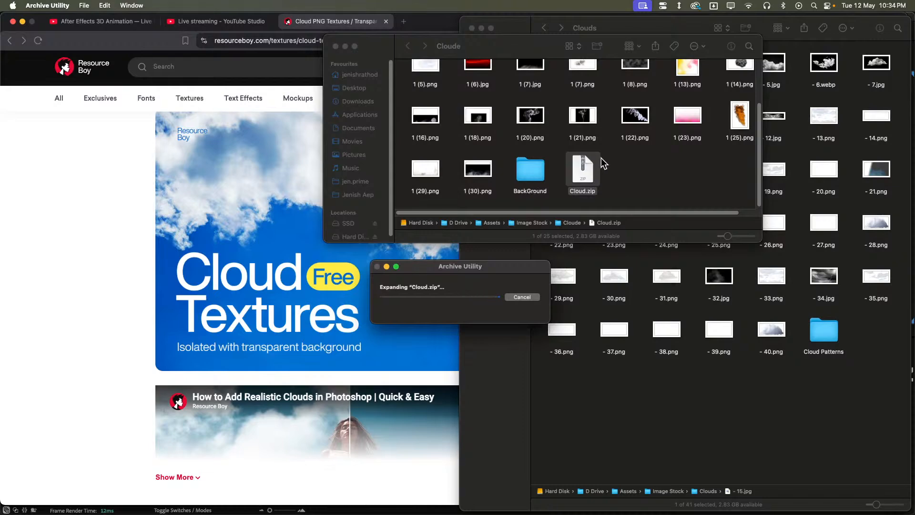
pyautogui.click(696, 167)
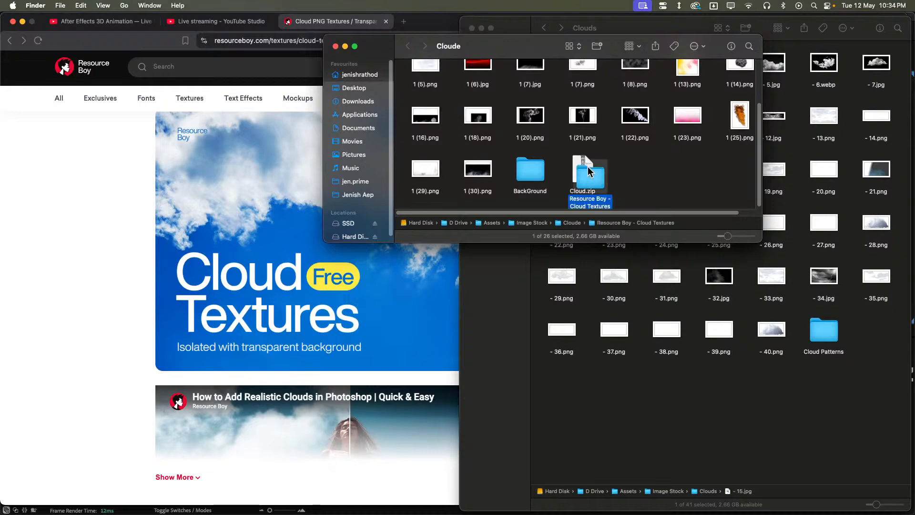
# - Move the Cloud.zip archive to the Bin
pyautogui.click(581, 166)
pyautogui.rightClick(580, 165)
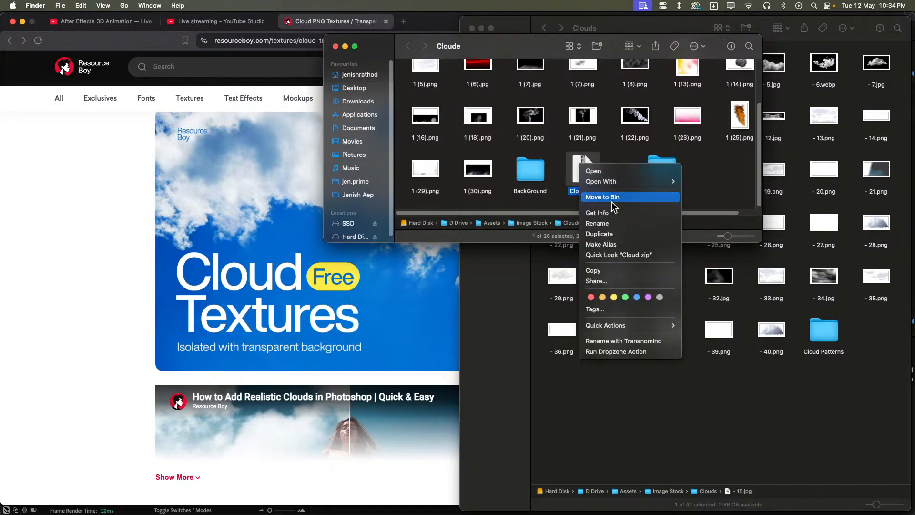
pyautogui.click(634, 196)
# - Open the extracted Resource Boy - Cloud Textures folder, enlarge its window to fill half the screen, and look through the images
pyautogui.doubleClick(659, 173)
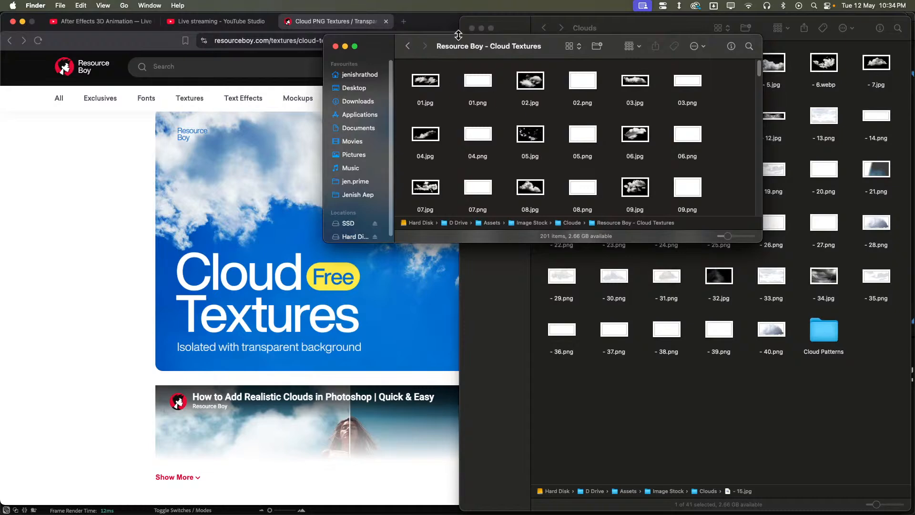
pyautogui.moveTo(450, 50); pyautogui.dragTo(914, 122)
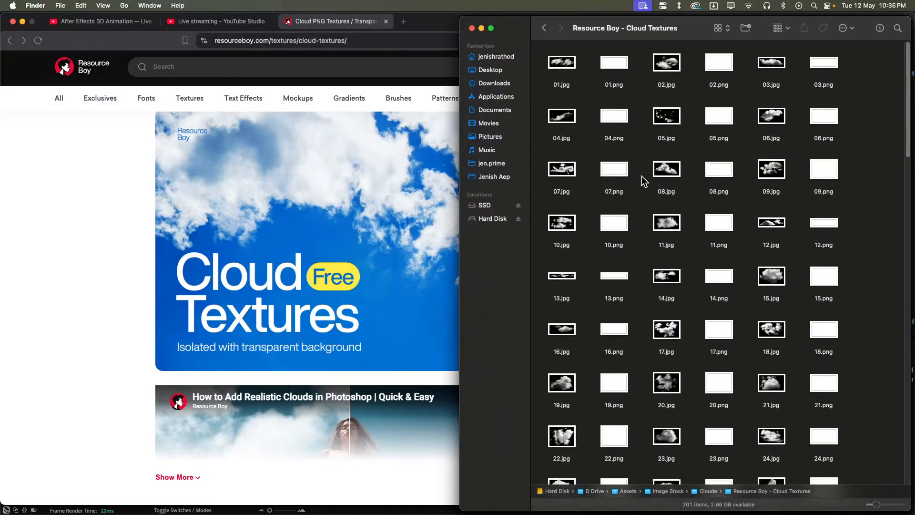
pyautogui.scroll(-7, 639, 181)
pyautogui.scroll(-15, 633, 182)
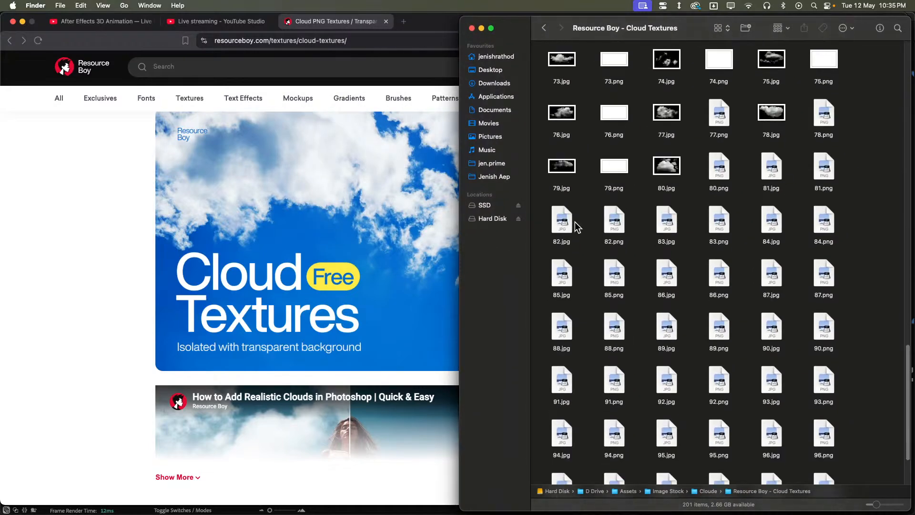
# - Switch to After Effects, bring the Resource Boy - Cloud Textures folder window in front of it, and look through the cloud images
pyautogui.moveTo(454, 513)
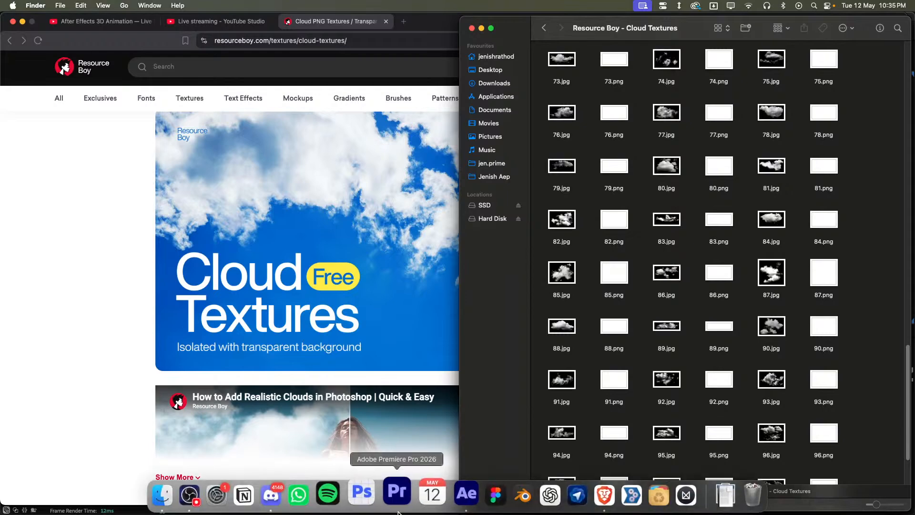
pyautogui.click(461, 495)
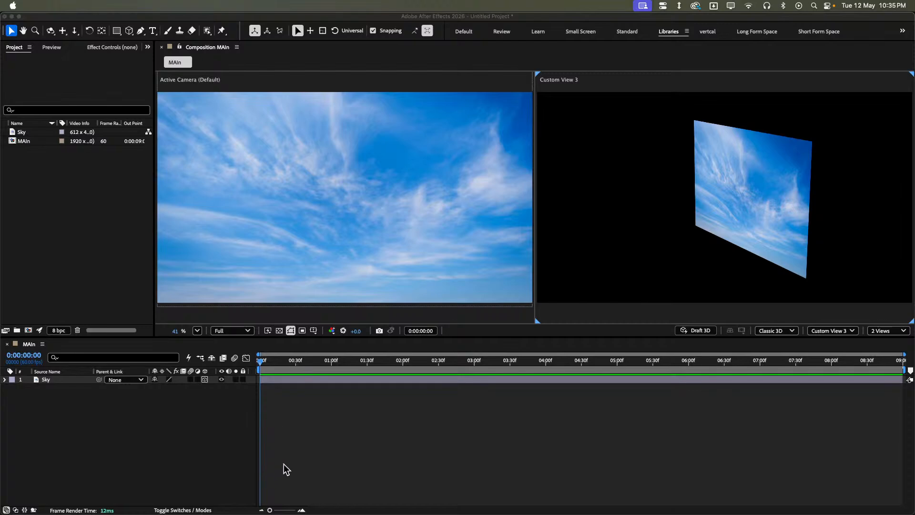
pyautogui.moveTo(324, 513)
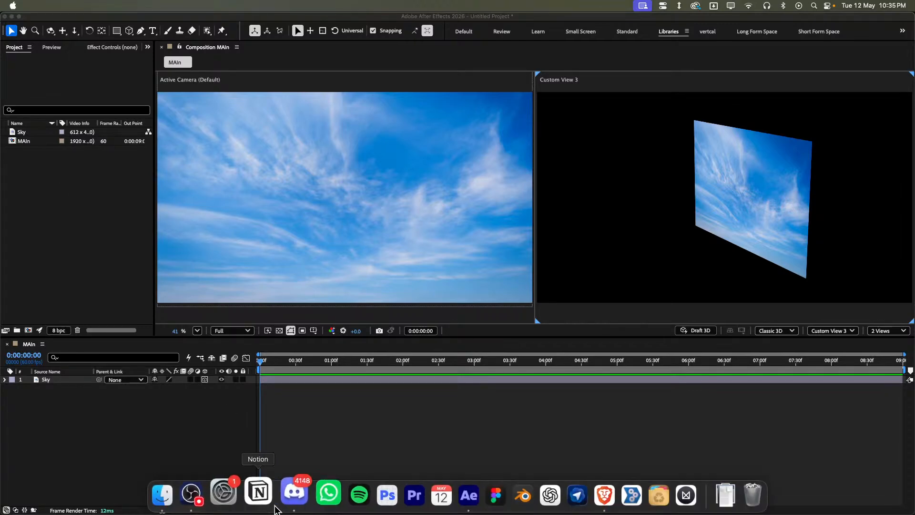
pyautogui.click(469, 494)
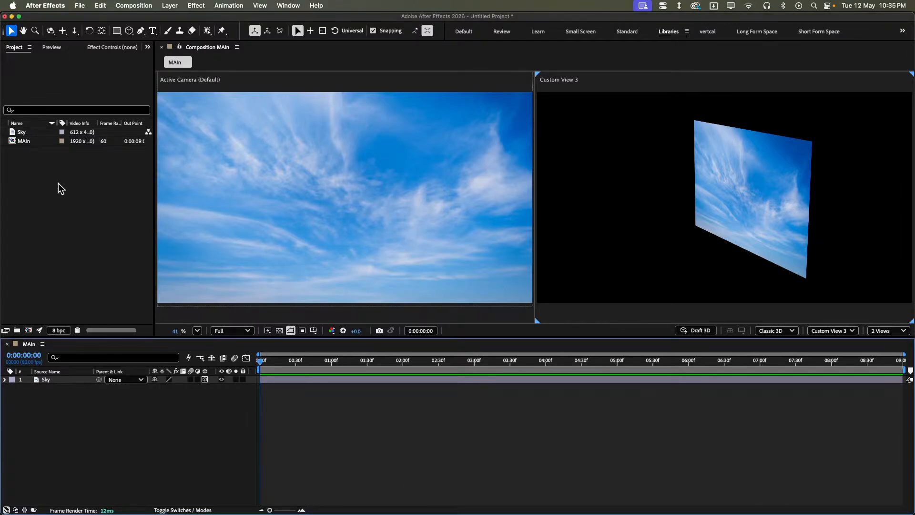
pyautogui.moveTo(181, 513)
pyautogui.click(181, 496)
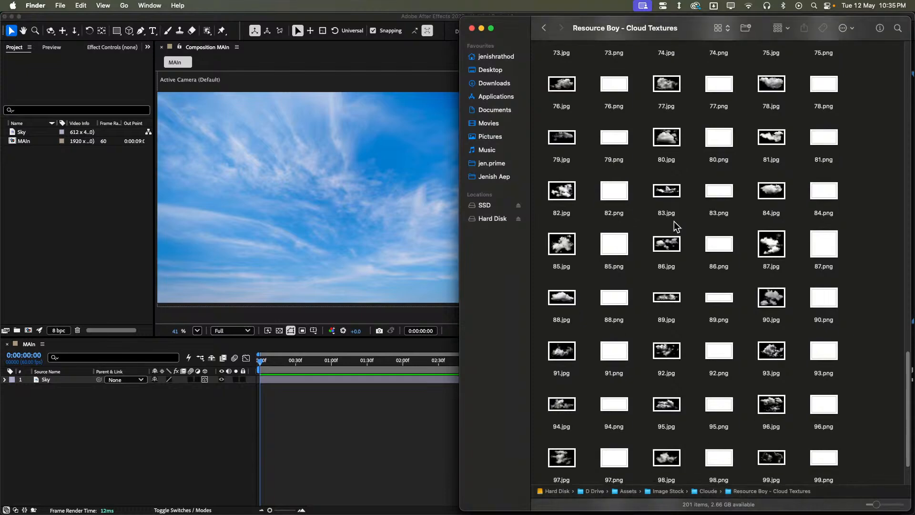
pyautogui.scroll(-2, 674, 227)
pyautogui.scroll(10, 635, 225)
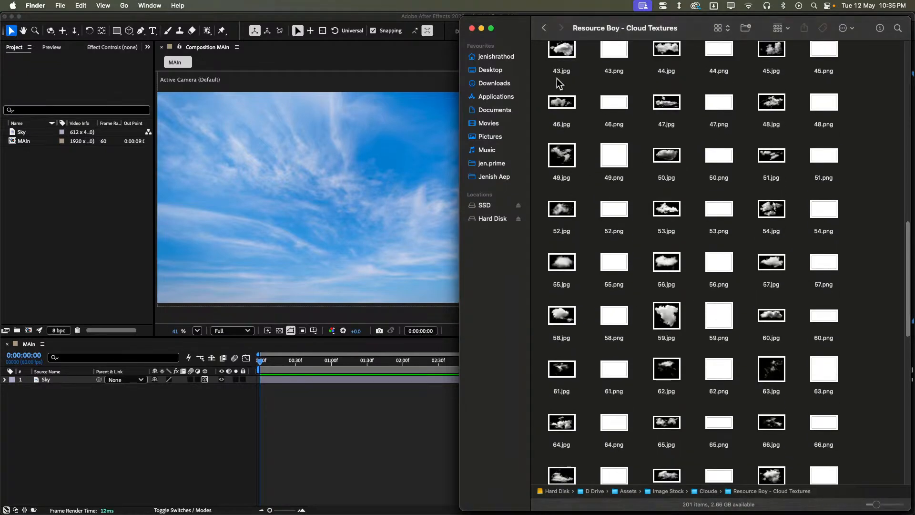
# - Import the cloud images 01.jpg, 04.jpg, 07.jpg and 10.jpg from the Resource Boy folder into the After Effects project
pyautogui.scroll(8, 559, 83)
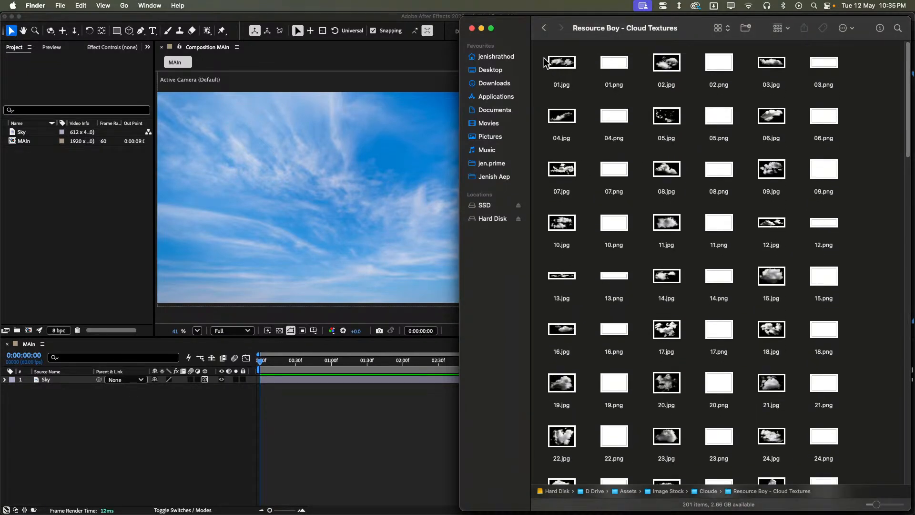
pyautogui.moveTo(545, 62); pyautogui.dragTo(572, 215)
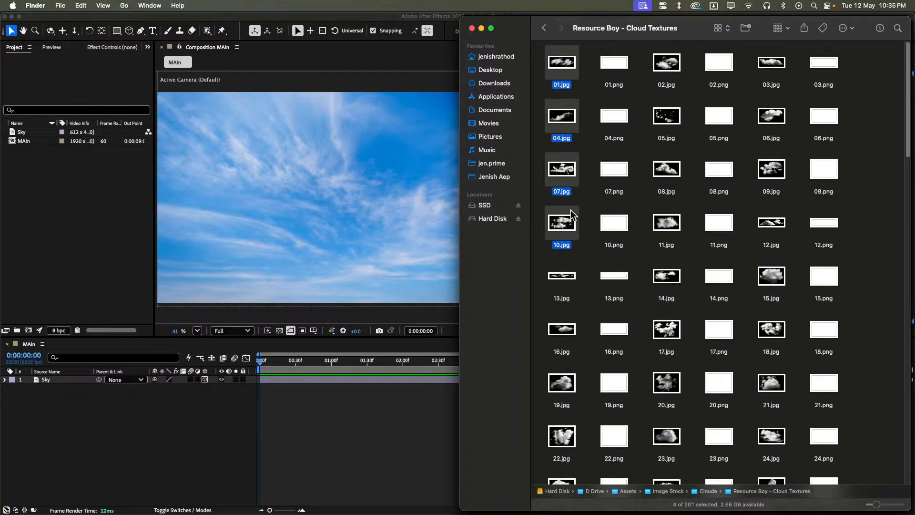
pyautogui.moveTo(564, 173); pyautogui.dragTo(48, 267)
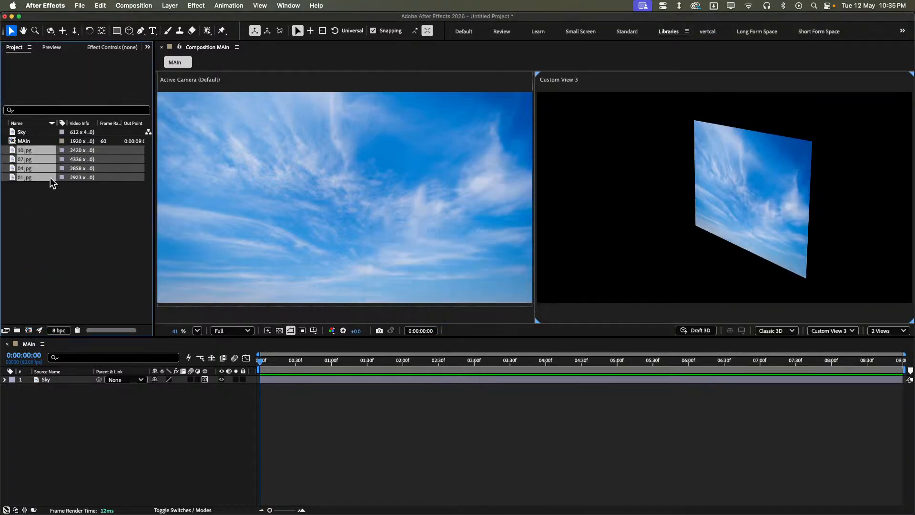
# - Add the four JPG clouds above the Sky layer in the MAIn composition and make them 3D layers
pyautogui.moveTo(45, 162); pyautogui.dragTo(343, 393)
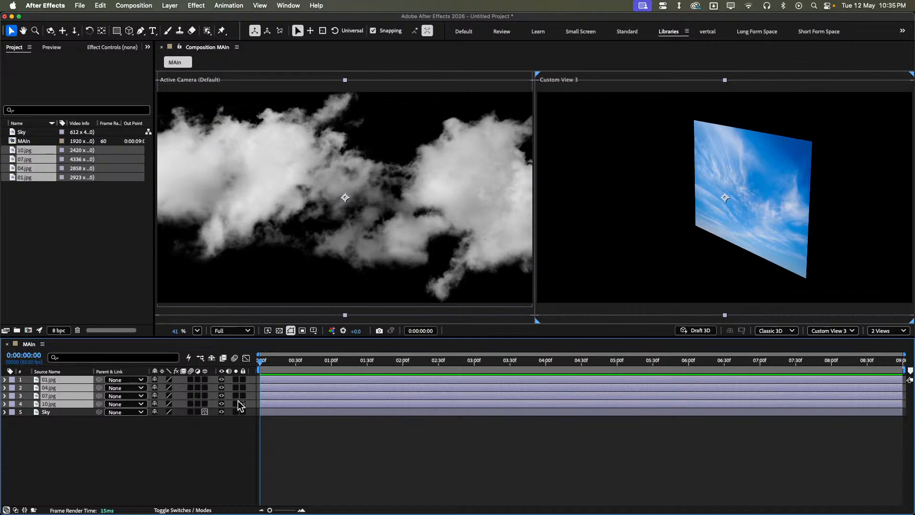
pyautogui.click(226, 426)
pyautogui.moveTo(204, 380); pyautogui.dragTo(205, 403)
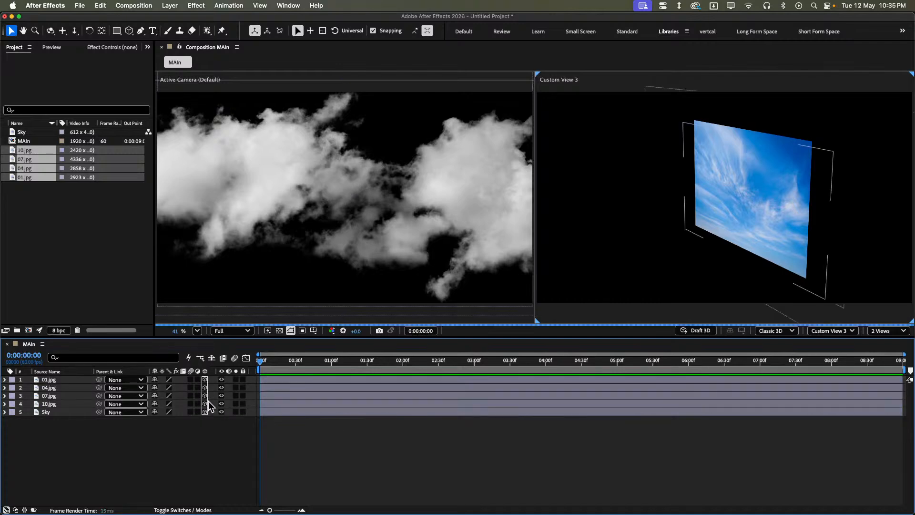
pyautogui.scroll(-5, 591, 227)
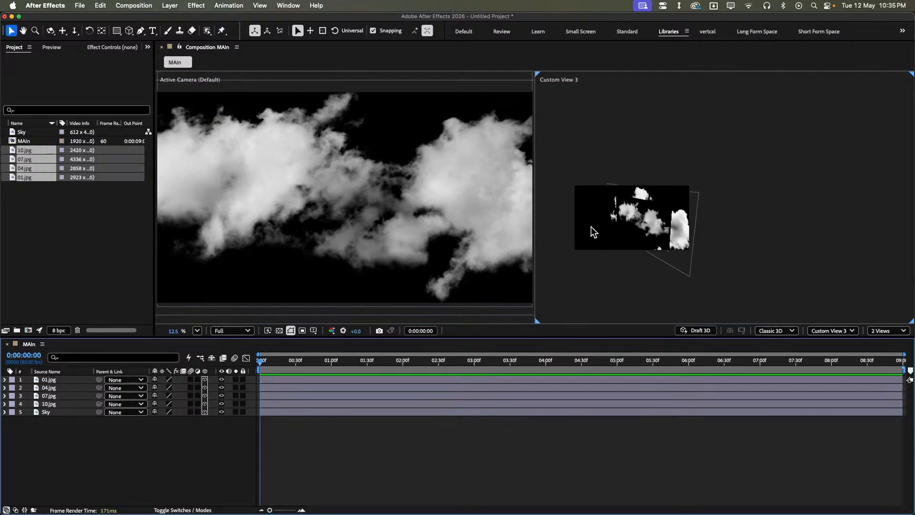
pyautogui.scroll(2, 591, 227)
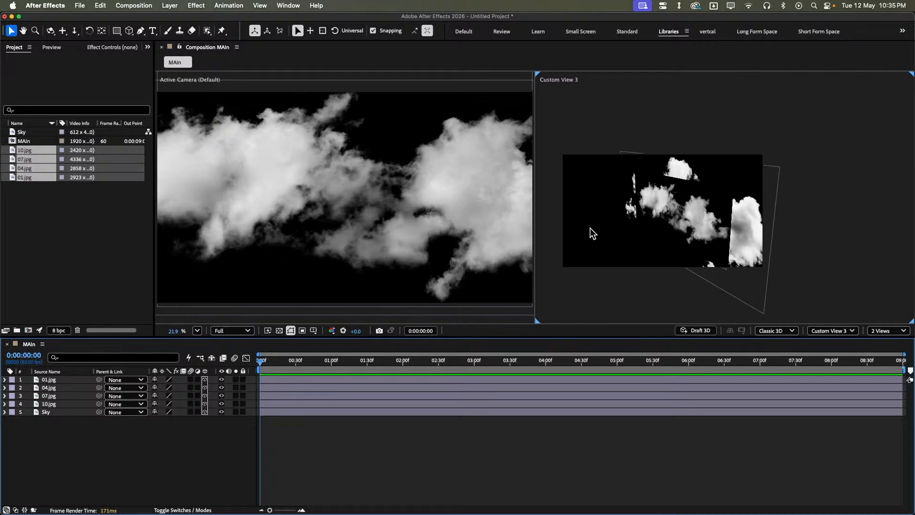
pyautogui.scroll(3, 590, 228)
# - Delete the four JPG cloud layers from the composition and remove their footage from the project
pyautogui.click(265, 405)
pyautogui.keyDown('shift'); pyautogui.click(277, 382); pyautogui.keyUp('shift')
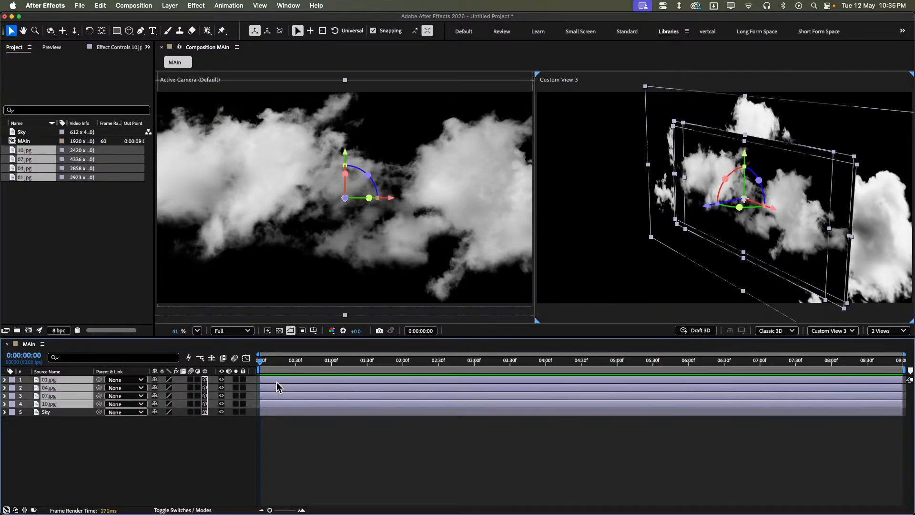
pyautogui.press('Delete')
pyautogui.moveTo(32, 208); pyautogui.dragTo(42, 148)
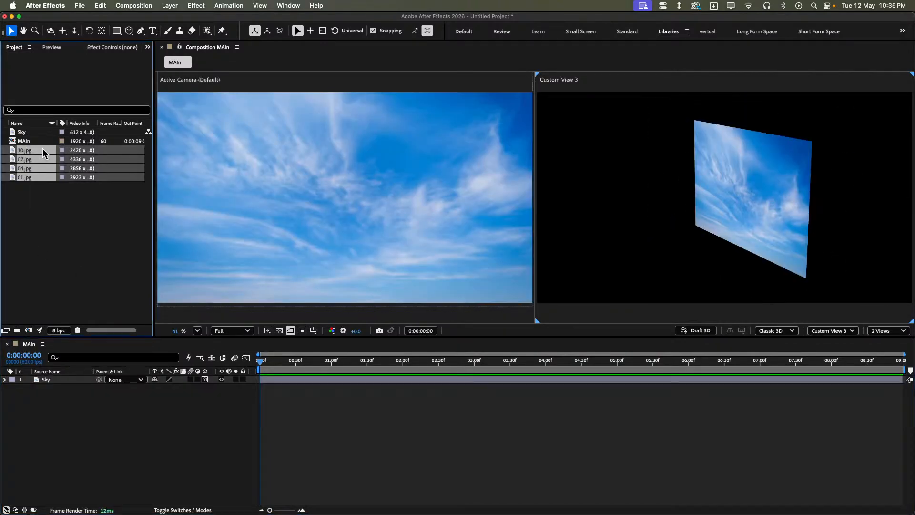
pyautogui.press('Delete')
pyautogui.press('Return')
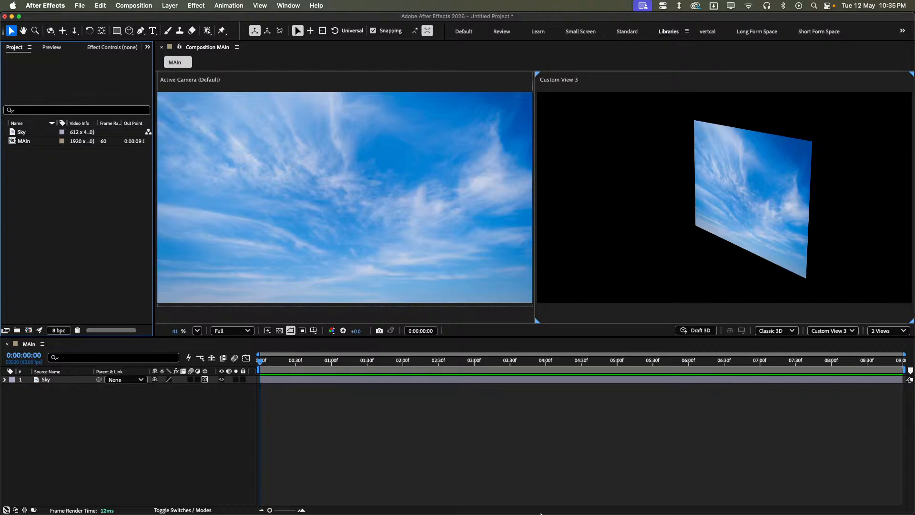
# - Import the transparent cloud images 01.png, 04.png, 07.png and 10.png from the Resource Boy folder into the project
pyautogui.click(179, 488)
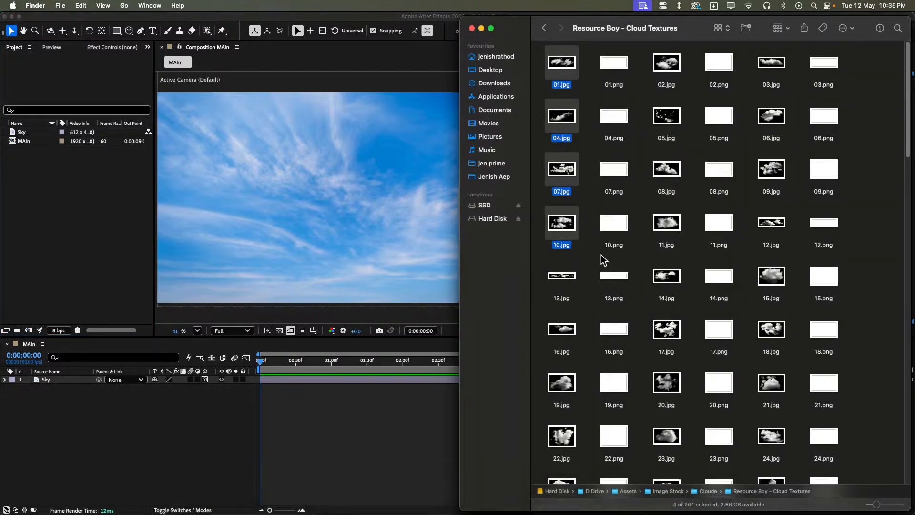
pyautogui.click(633, 210)
pyautogui.moveTo(598, 55); pyautogui.dragTo(632, 229)
pyautogui.moveTo(619, 224); pyautogui.dragTo(113, 257)
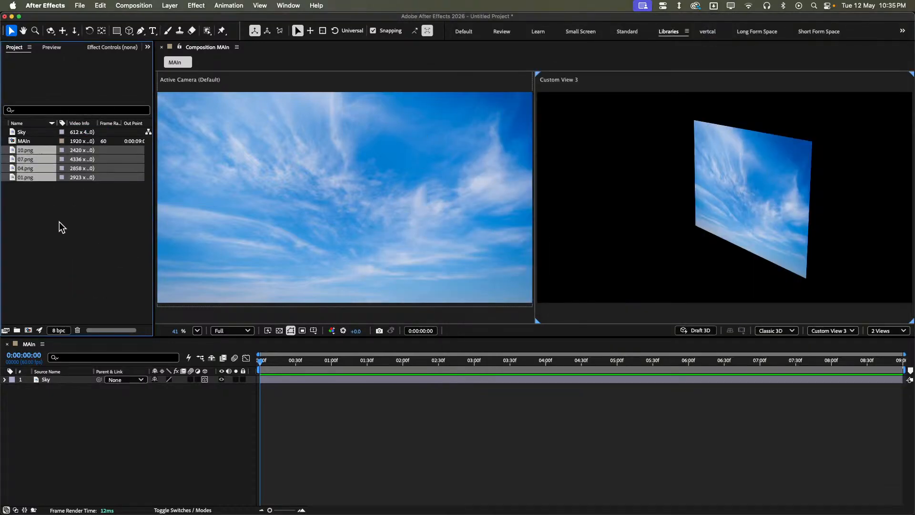
# - Add the four PNG clouds above the Sky layer and make the 01.png and 04.png layers 3D
pyautogui.moveTo(27, 178); pyautogui.dragTo(244, 379)
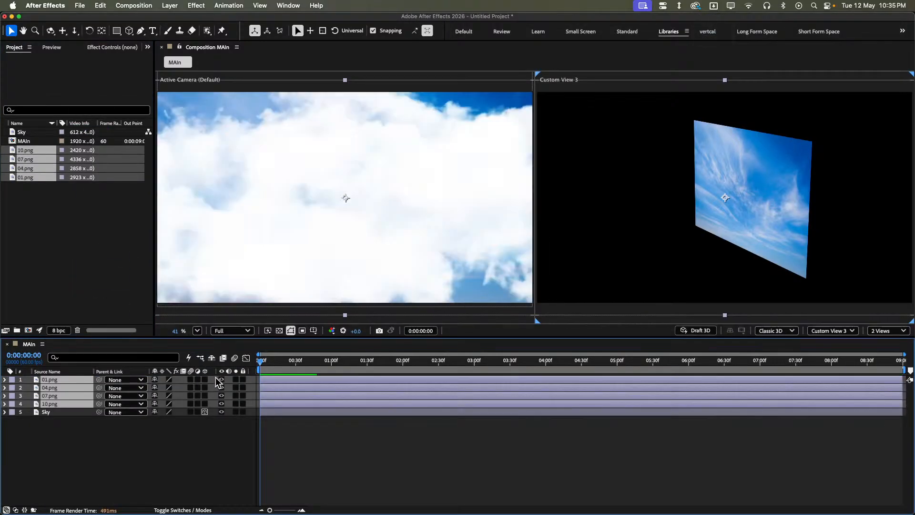
pyautogui.click(205, 380)
pyautogui.click(205, 387)
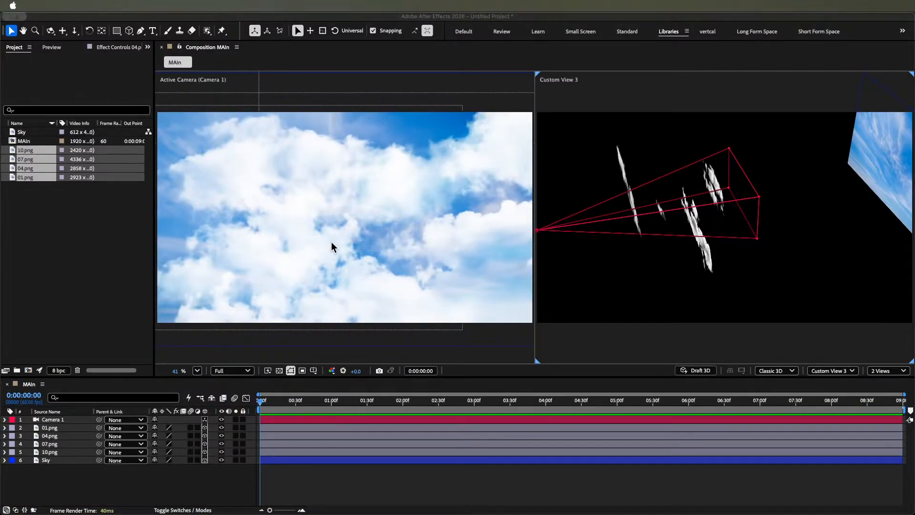
pyautogui.press('super+Tab')
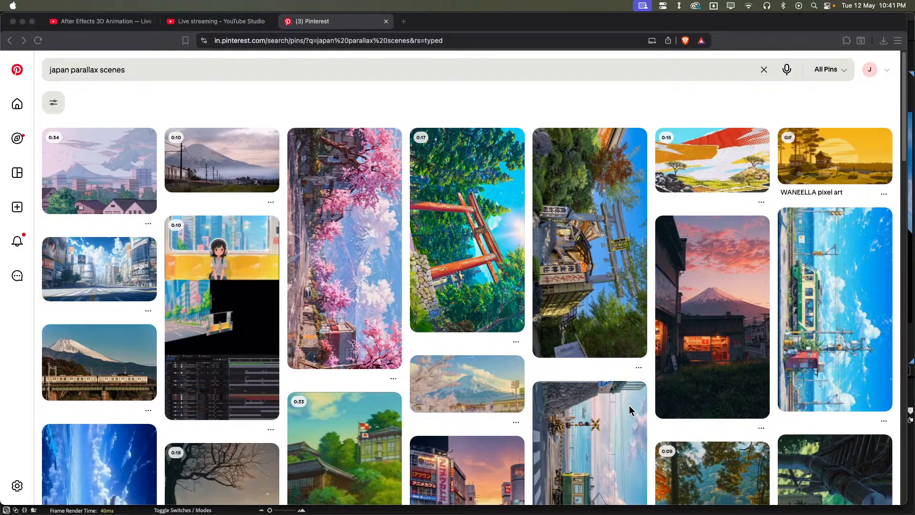
pyautogui.hotkey('ctrl', 'Up')
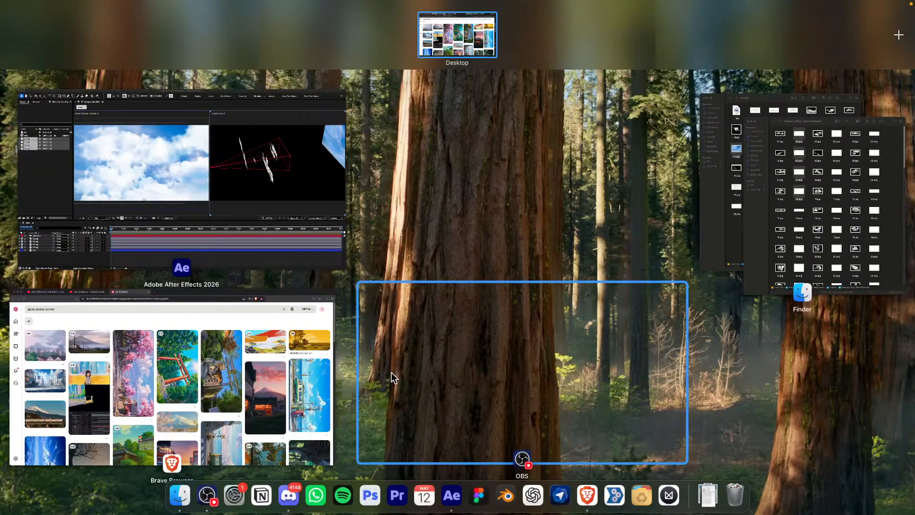
pyautogui.click(231, 348)
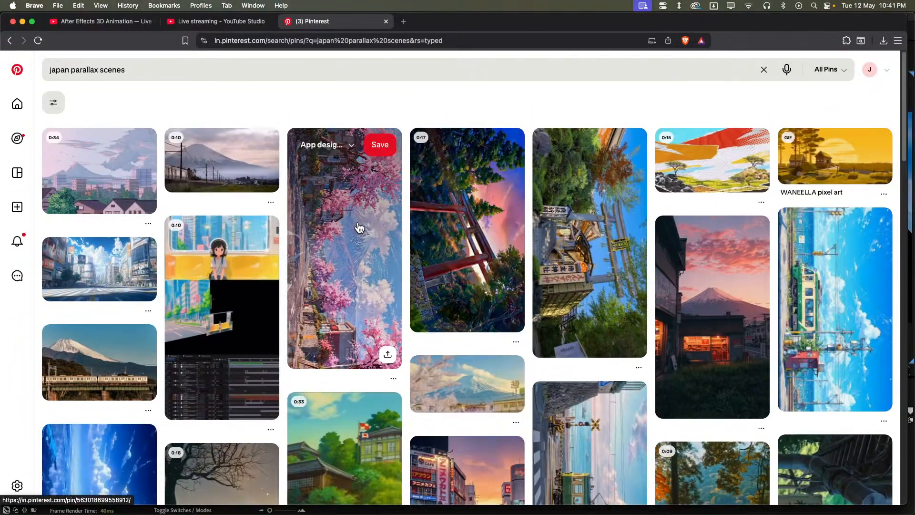
pyautogui.hotkey('ctrl', 'Up')
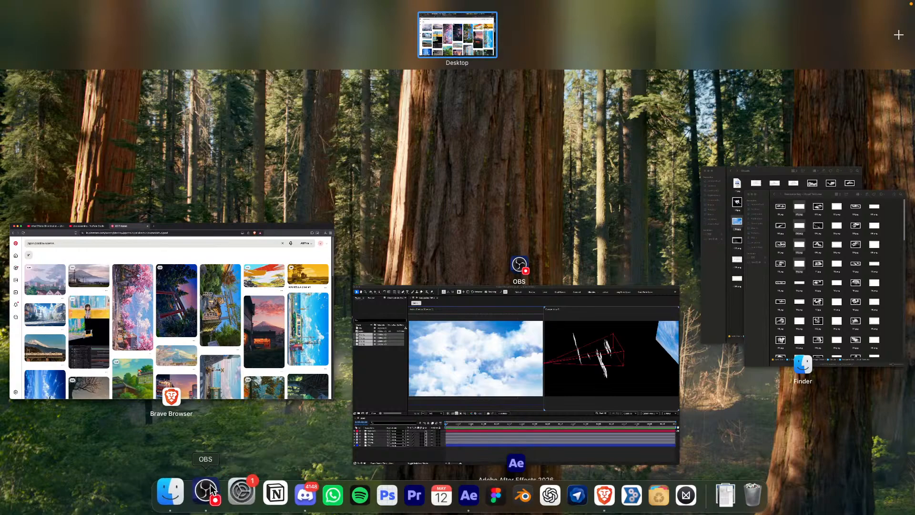
pyautogui.hotkey('ctrl', 'Up')
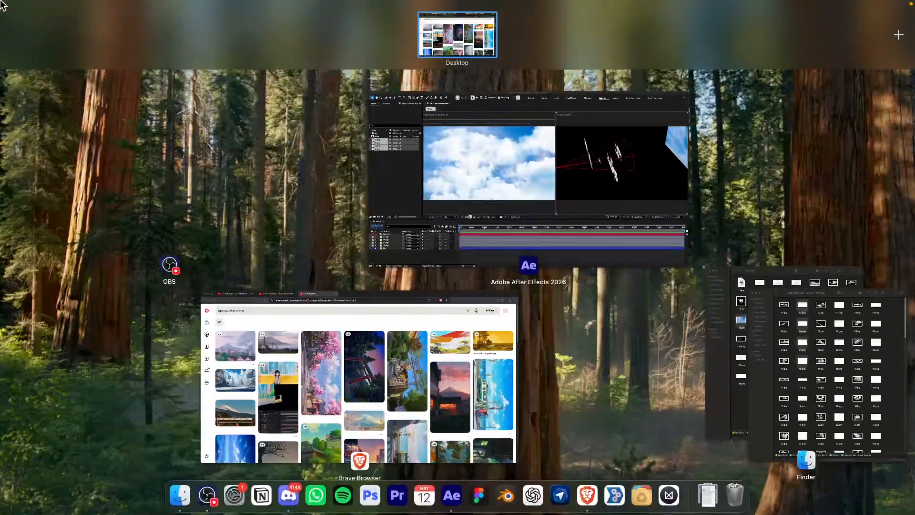
pyautogui.moveTo(1, 1)
pyautogui.click(468, 198)
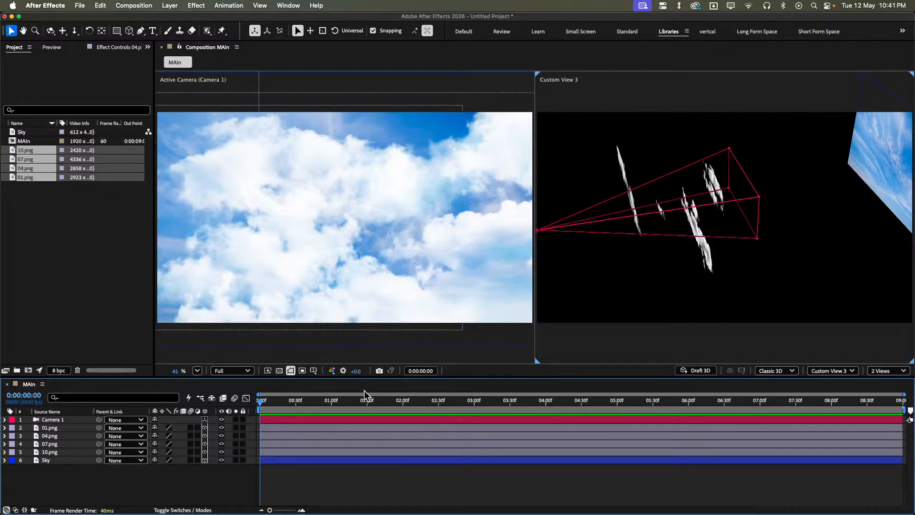
pyautogui.click(602, 495)
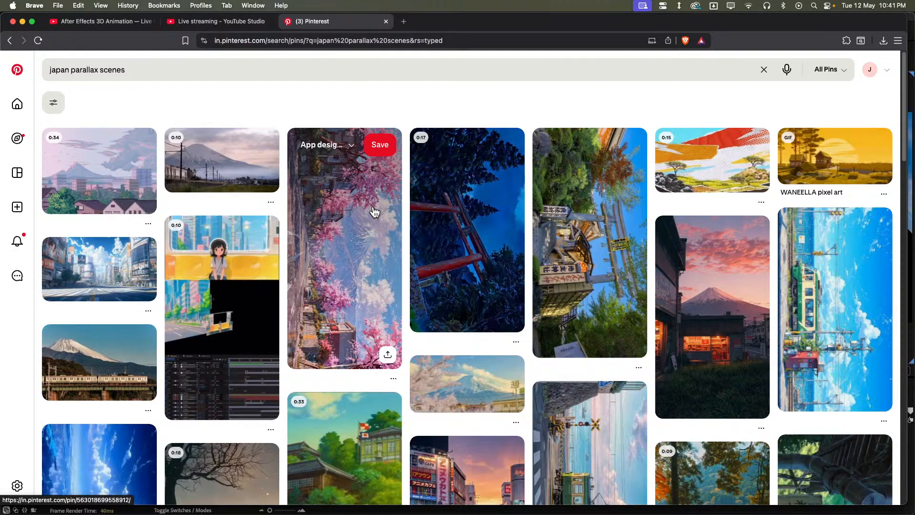
pyautogui.press('super+Tab')
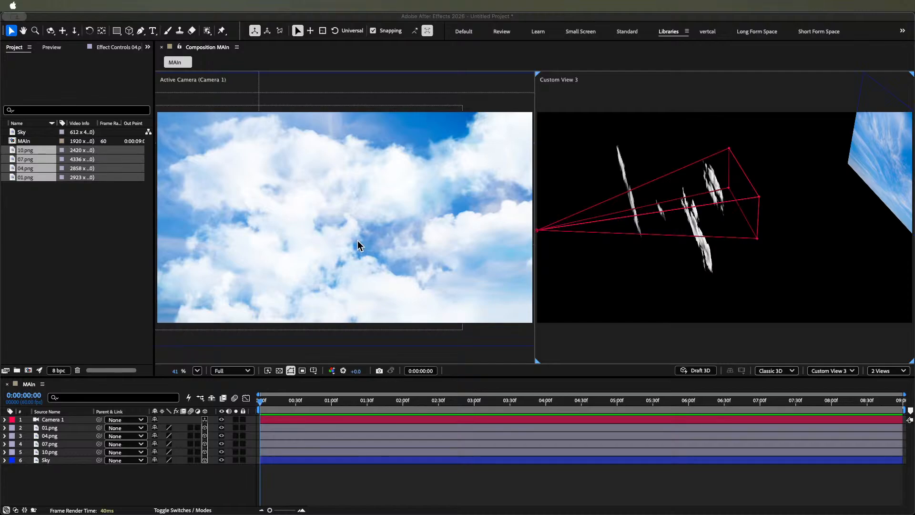
# - Switch to Figma and draw a new frame about 4335 × 2591 on an empty area of the Jen Fusion page
pyautogui.press('super+Tab')
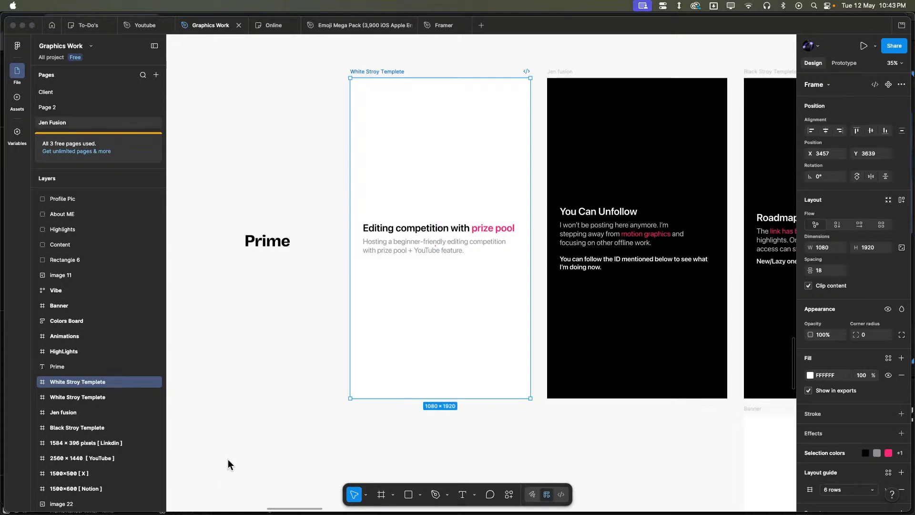
pyautogui.moveTo(2, 3)
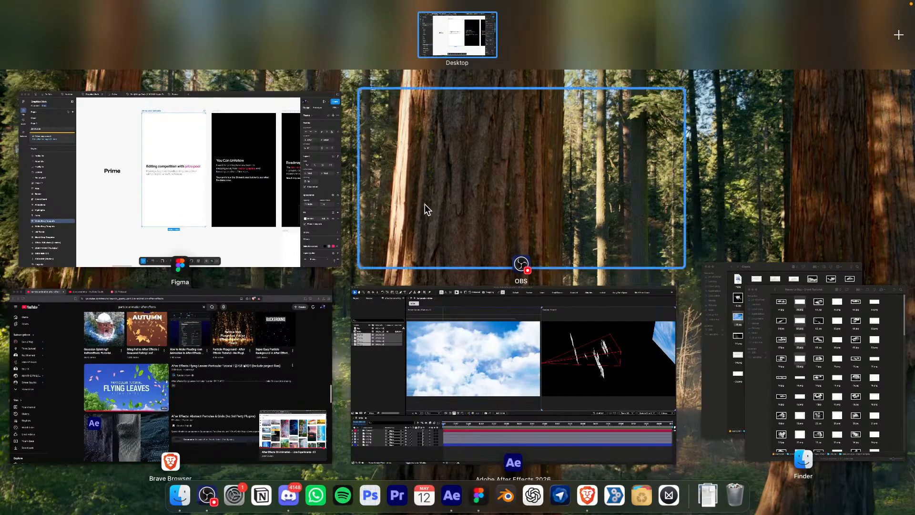
pyautogui.click(330, 222)
pyautogui.scroll(-10, 527, 279)
pyautogui.click(542, 343)
pyautogui.moveTo(562, 343); pyautogui.dragTo(406, 384)
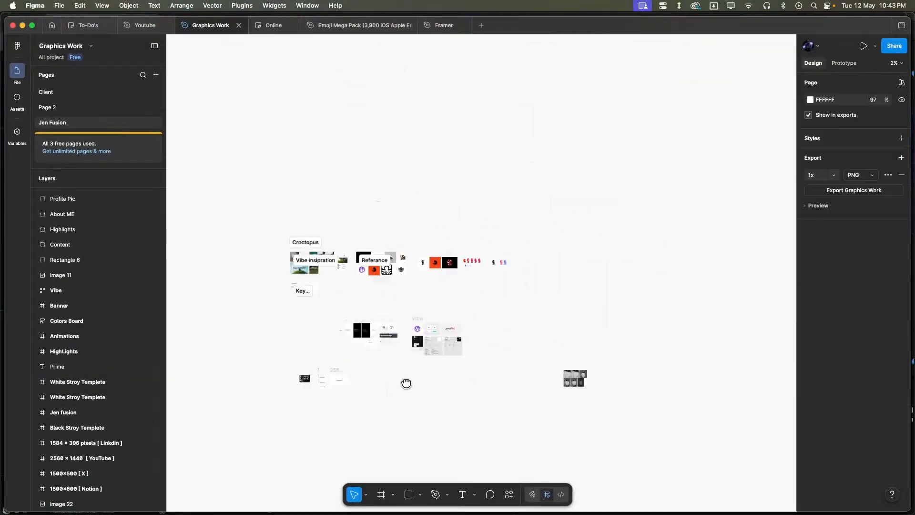
pyautogui.scroll(10, 486, 231)
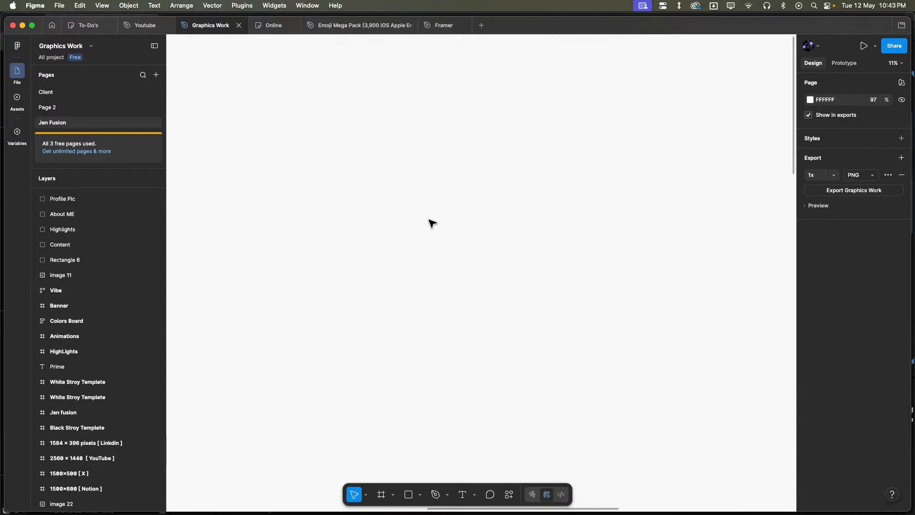
pyautogui.press('f')
pyautogui.moveTo(436, 171); pyautogui.dragTo(656, 303)
pyautogui.hscroll(2, 600, 267)
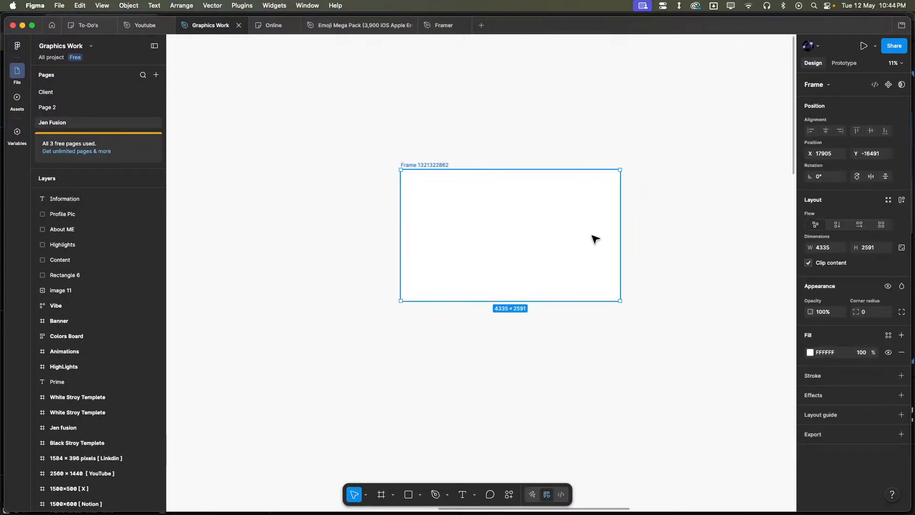
# - Set the new frame's width to 1920 and its height to 1080
pyautogui.click(829, 249)
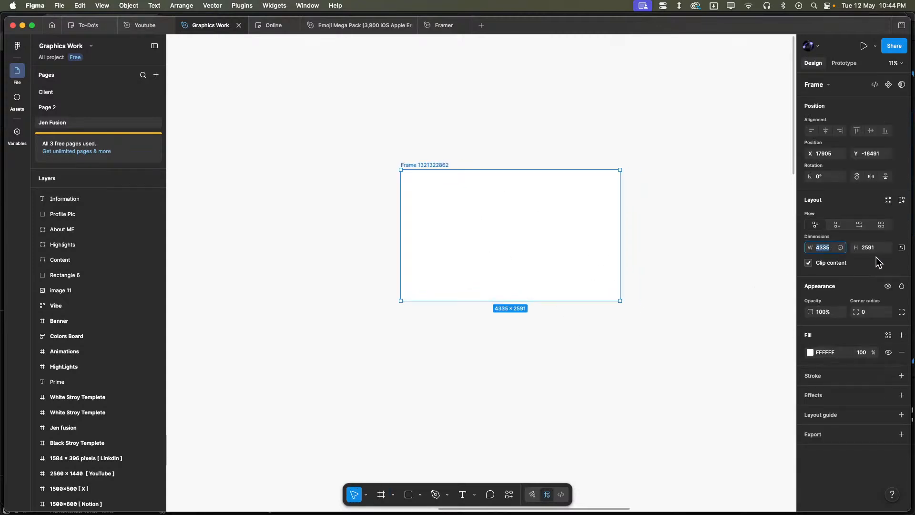
pyautogui.write('0')
pyautogui.press('BackSpace')
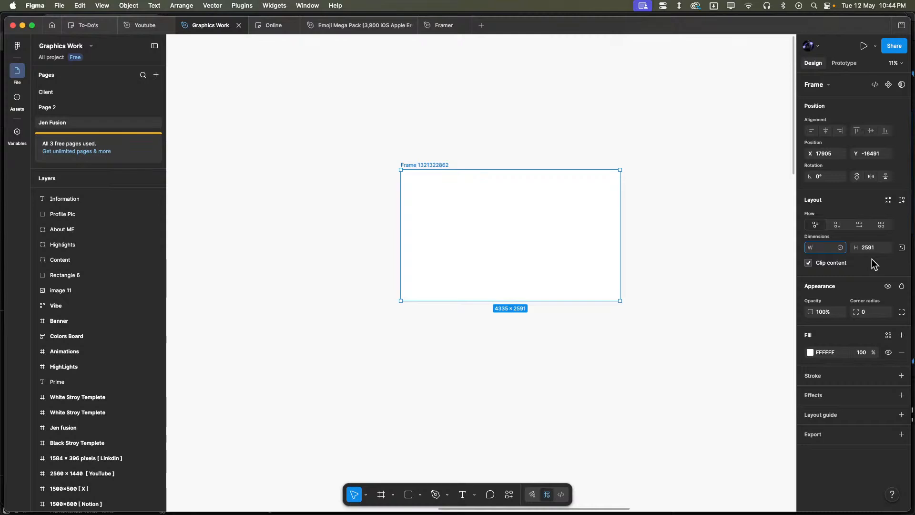
pyautogui.write('1')
pyautogui.click(666, 235)
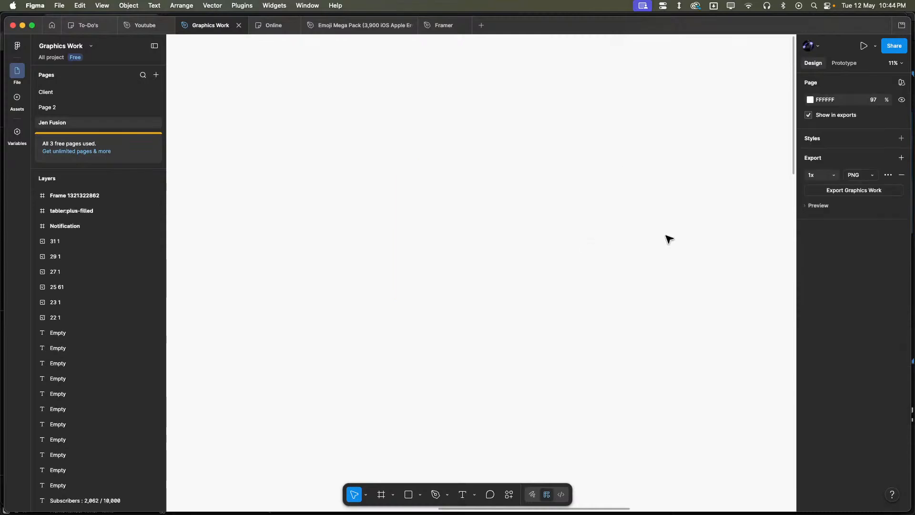
pyautogui.press('Tab')
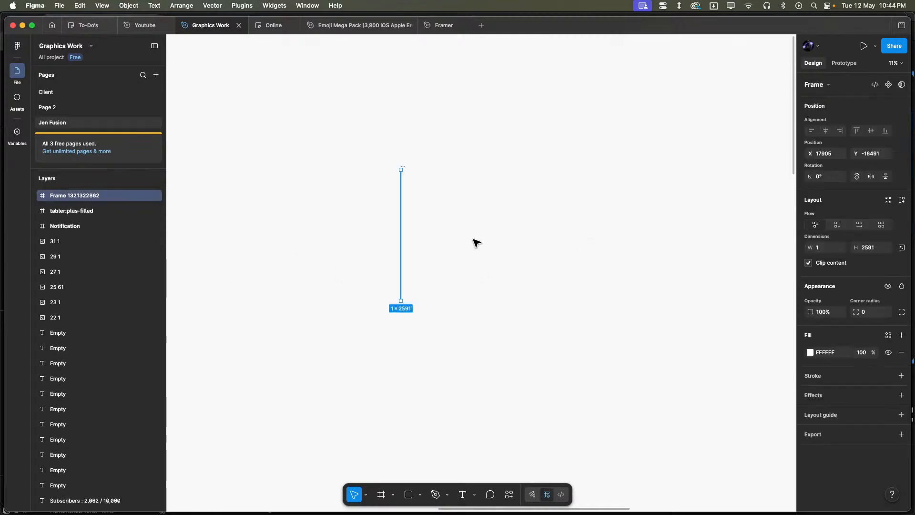
pyautogui.click(825, 246)
pyautogui.write('920')
pyautogui.click(869, 246)
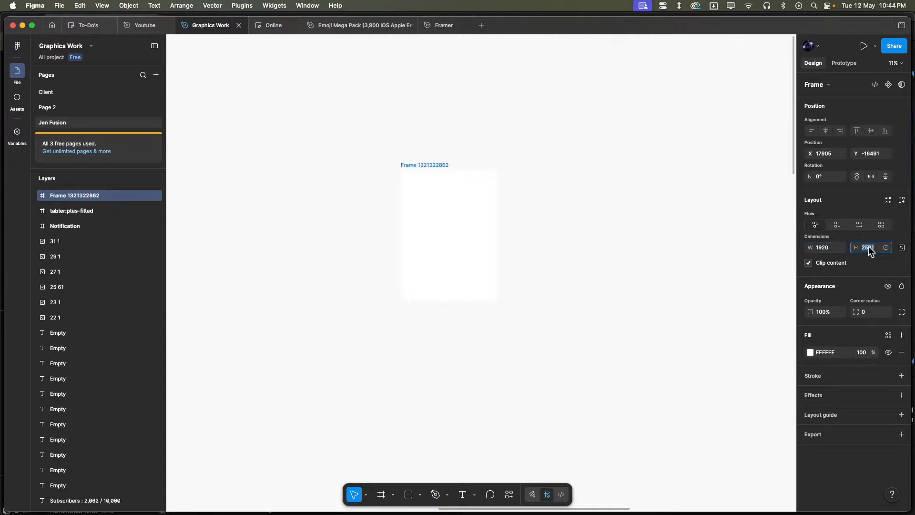
pyautogui.press('Return')
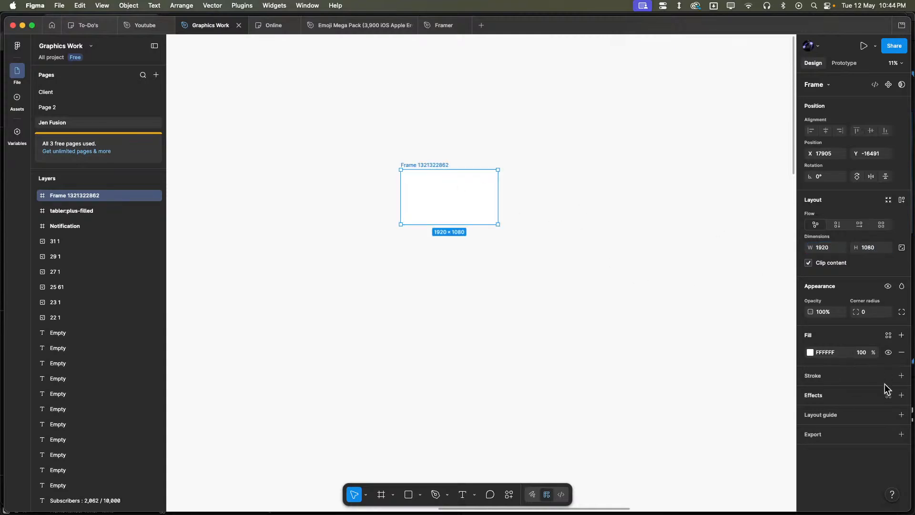
# - Change the 1920 × 1080 frame's fill to a medium grey and deselect the frame
pyautogui.click(810, 354)
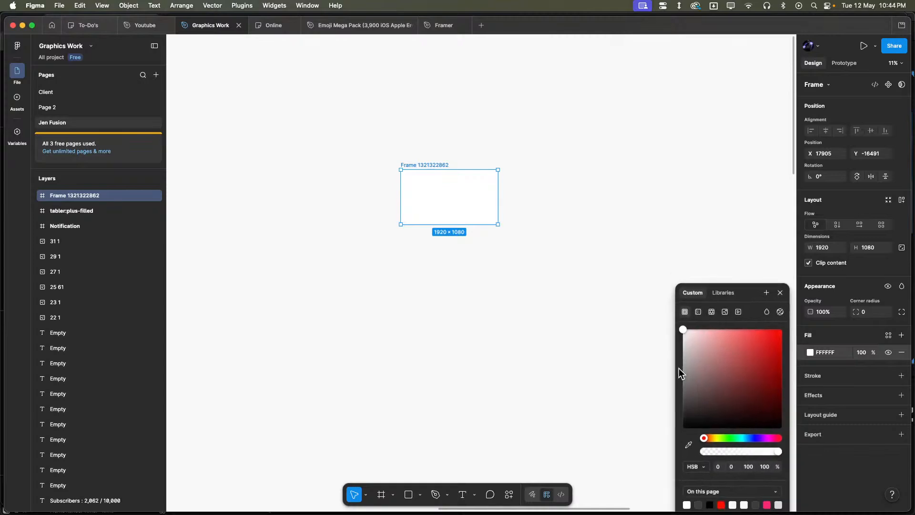
pyautogui.moveTo(705, 368); pyautogui.dragTo(674, 343)
pyautogui.click(448, 259)
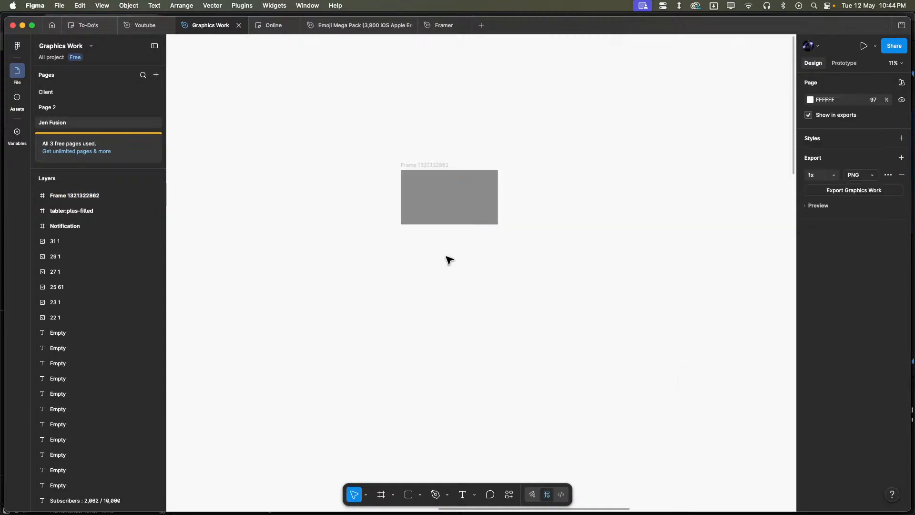
pyautogui.scroll(8, 444, 248)
pyautogui.scroll(-6, 481, 231)
pyautogui.click(441, 222)
pyautogui.hotkey('shift', '2')
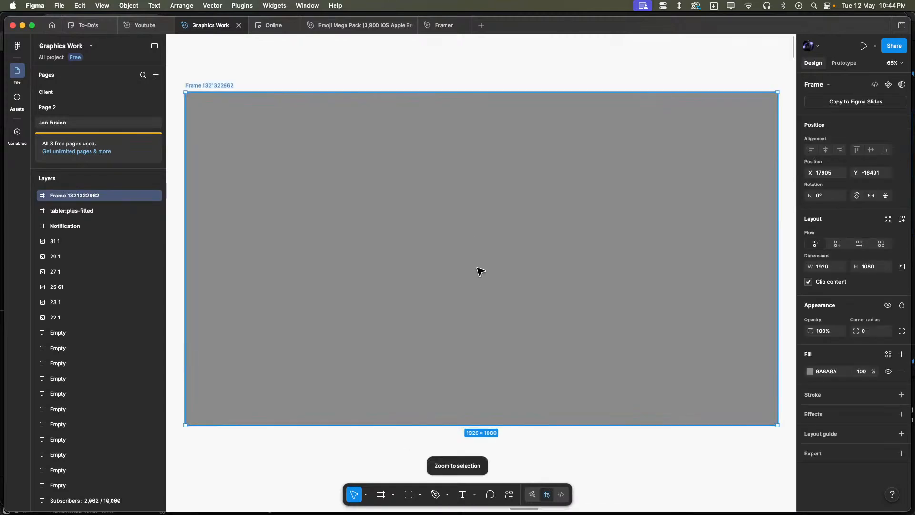
pyautogui.scroll(-5, 556, 361)
pyautogui.click(555, 362)
pyautogui.scroll(-3, 548, 360)
pyautogui.moveTo(547, 359); pyautogui.dragTo(564, 410)
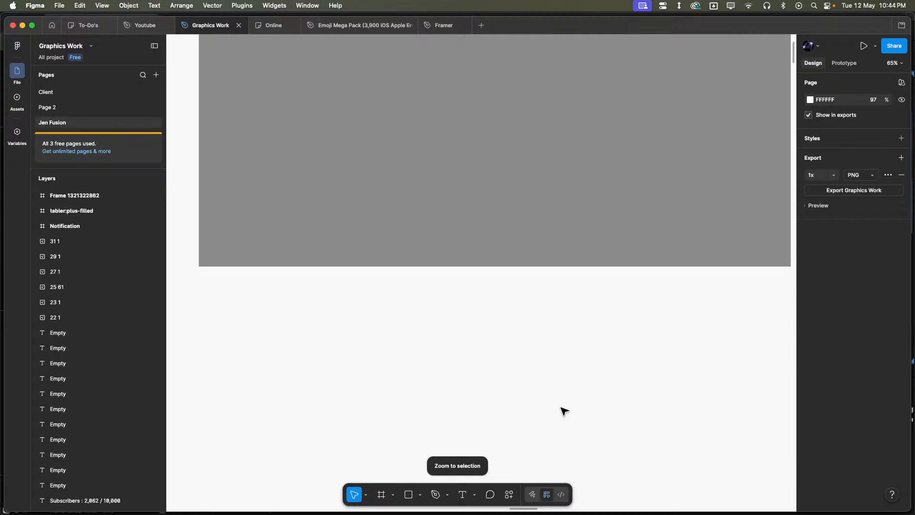
pyautogui.scroll(-4, 545, 352)
pyautogui.scroll(1, 556, 353)
pyautogui.scroll(6, 557, 362)
pyautogui.hscroll(1, 513, 397)
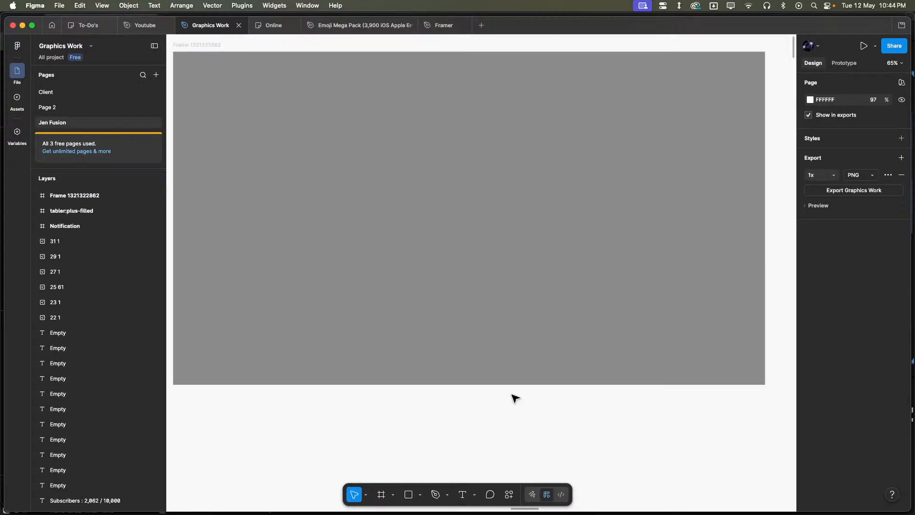
pyautogui.scroll(-2, 513, 396)
pyautogui.scroll(3, 515, 398)
pyautogui.scroll(-2, 515, 400)
pyautogui.scroll(-2, 517, 396)
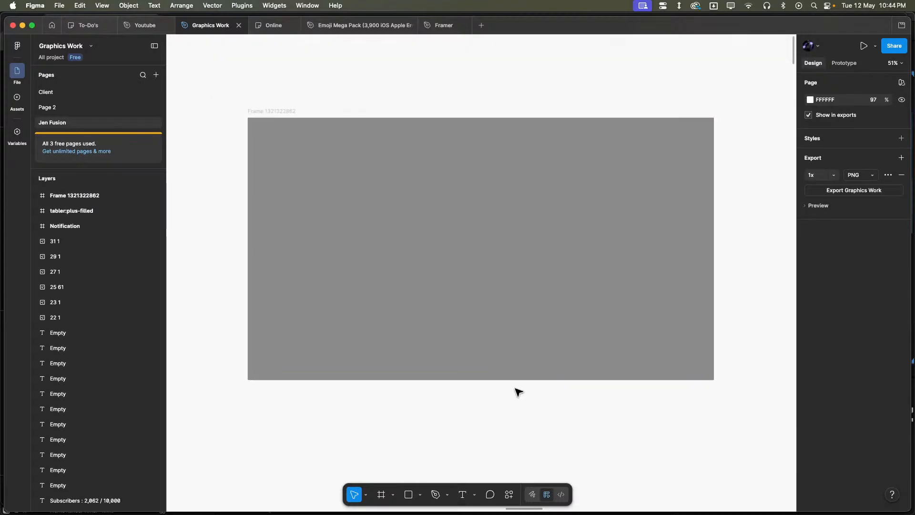
# - Sketch white Pencil strokes in the grey frame: a large panel outline, a smaller one beneath it, scribbles inside both, and direction arrows
pyautogui.hotkey('shift', 'p')
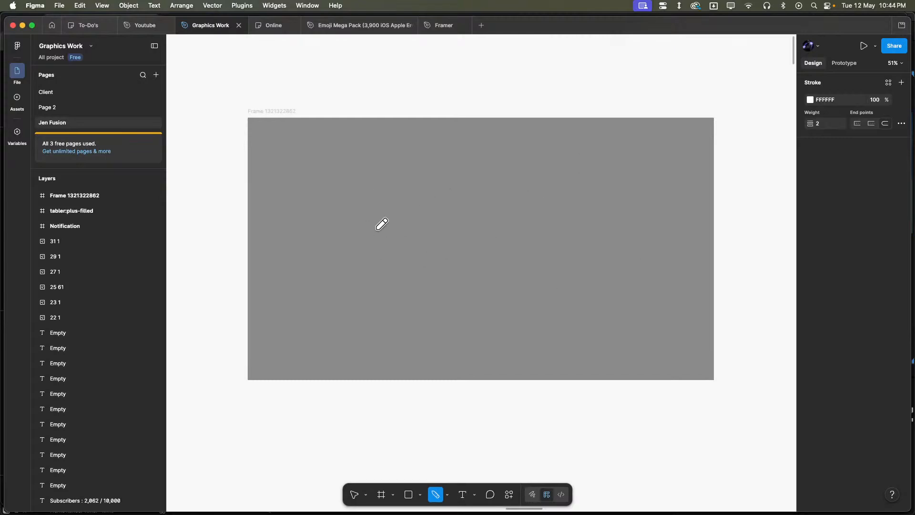
pyautogui.moveTo(354, 164)
pyautogui.mouseDown()
pyautogui.moveTo(495, 149)
pyautogui.moveTo(578, 224)
pyautogui.moveTo(496, 245)
pyautogui.moveTo(320, 247)
pyautogui.mouseUp()
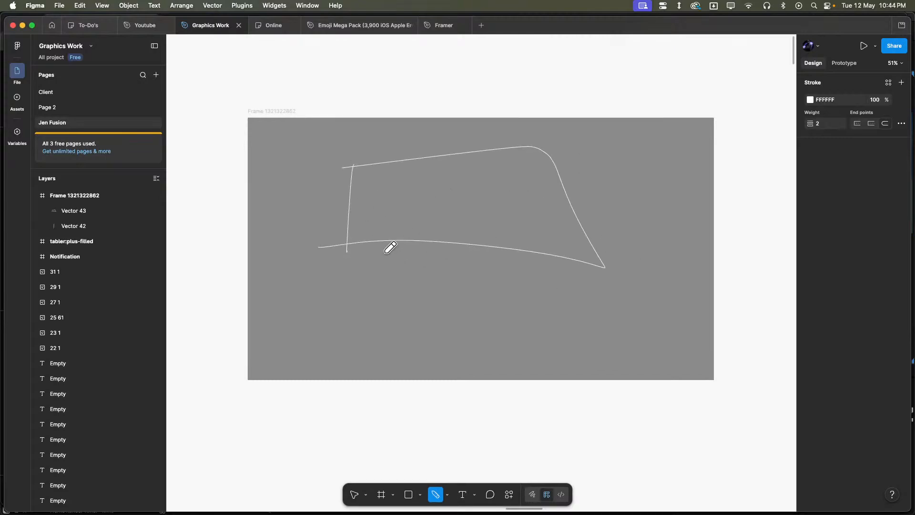
pyautogui.moveTo(362, 194)
pyautogui.mouseDown()
pyautogui.moveTo(381, 195)
pyautogui.moveTo(379, 218)
pyautogui.moveTo(429, 196)
pyautogui.moveTo(407, 221)
pyautogui.moveTo(365, 198)
pyautogui.moveTo(379, 230)
pyautogui.mouseUp()
pyautogui.moveTo(519, 184)
pyautogui.mouseDown()
pyautogui.moveTo(533, 237)
pyautogui.moveTo(523, 236)
pyautogui.moveTo(532, 240)
pyautogui.mouseUp()
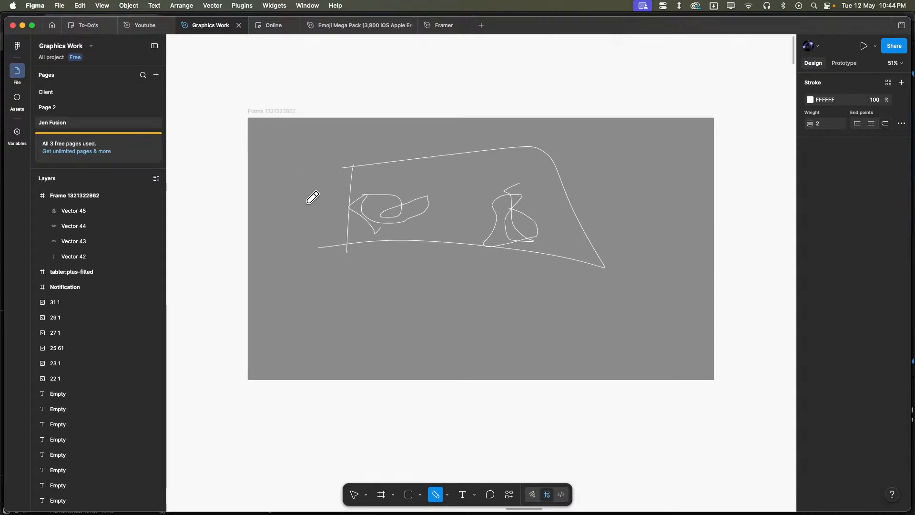
pyautogui.moveTo(403, 263)
pyautogui.mouseDown()
pyautogui.moveTo(518, 245)
pyautogui.moveTo(564, 307)
pyautogui.moveTo(404, 289)
pyautogui.moveTo(492, 300)
pyautogui.moveTo(448, 264)
pyautogui.moveTo(501, 301)
pyautogui.moveTo(477, 275)
pyautogui.moveTo(500, 301)
pyautogui.mouseUp()
pyautogui.moveTo(611, 292)
pyautogui.mouseDown()
pyautogui.moveTo(665, 296)
pyautogui.moveTo(576, 296)
pyautogui.moveTo(636, 306)
pyautogui.mouseUp()
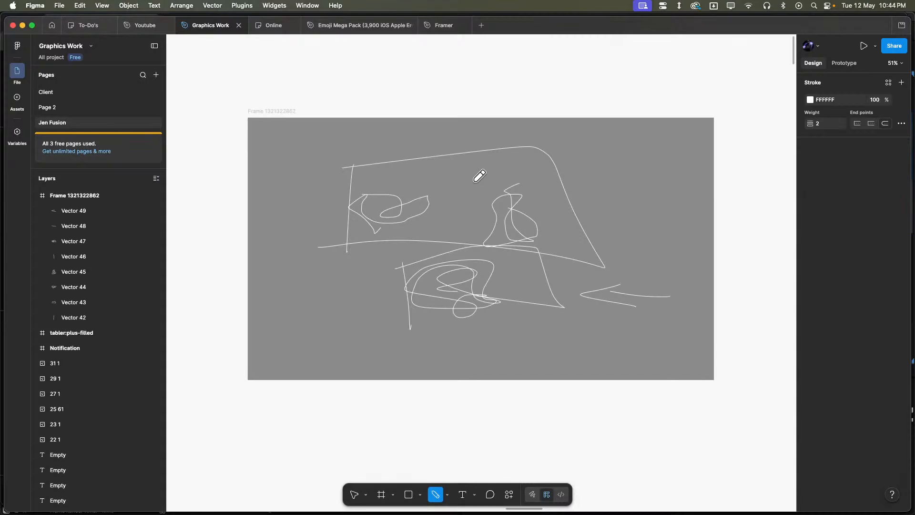
pyautogui.moveTo(474, 179); pyautogui.dragTo(472, 206)
pyautogui.moveTo(608, 145); pyautogui.dragTo(606, 183)
pyautogui.moveTo(594, 163)
pyautogui.mouseDown()
pyautogui.moveTo(606, 213)
pyautogui.moveTo(613, 164)
pyautogui.mouseUp()
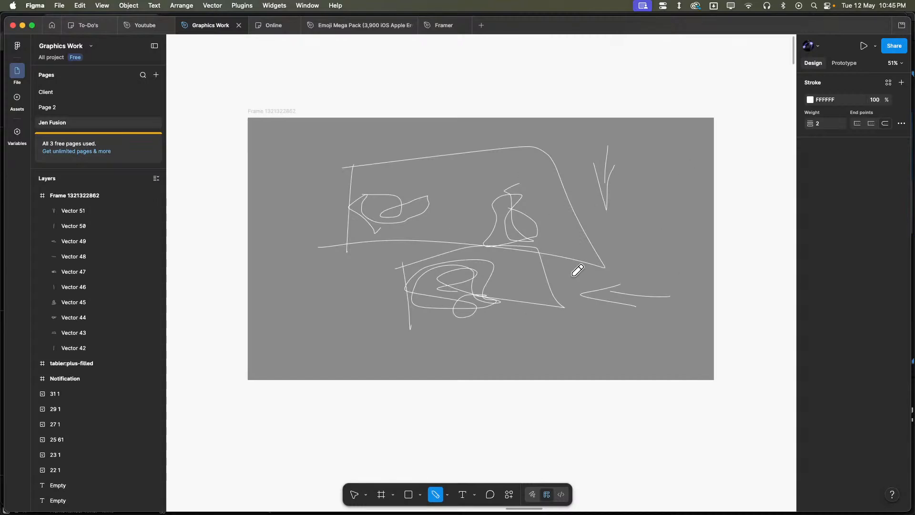
pyautogui.moveTo(308, 233)
pyautogui.mouseDown()
pyautogui.moveTo(350, 281)
pyautogui.moveTo(449, 255)
pyautogui.moveTo(439, 200)
pyautogui.moveTo(398, 217)
pyautogui.moveTo(406, 240)
pyautogui.moveTo(464, 257)
pyautogui.moveTo(563, 247)
pyautogui.moveTo(624, 228)
pyautogui.mouseUp()
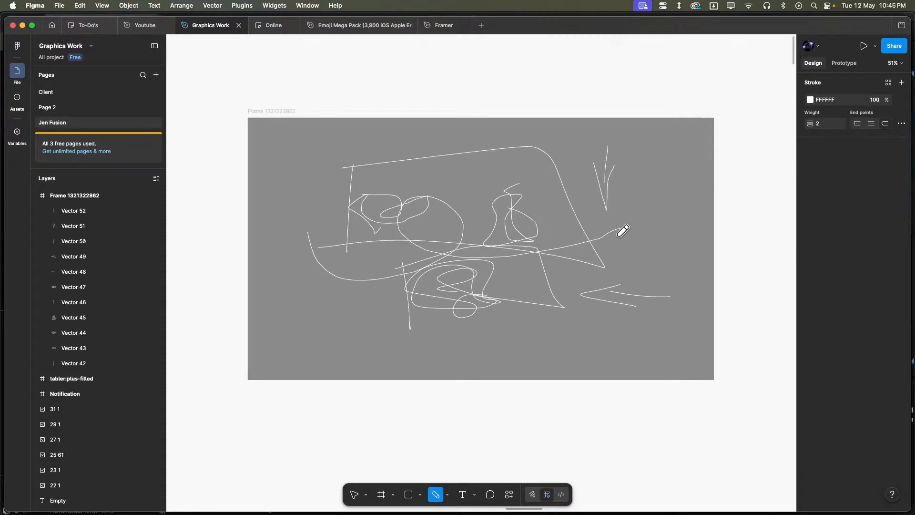
pyautogui.moveTo(442, 244); pyautogui.dragTo(453, 343)
pyautogui.moveTo(427, 330)
pyautogui.mouseDown()
pyautogui.moveTo(455, 363)
pyautogui.moveTo(465, 317)
pyautogui.mouseUp()
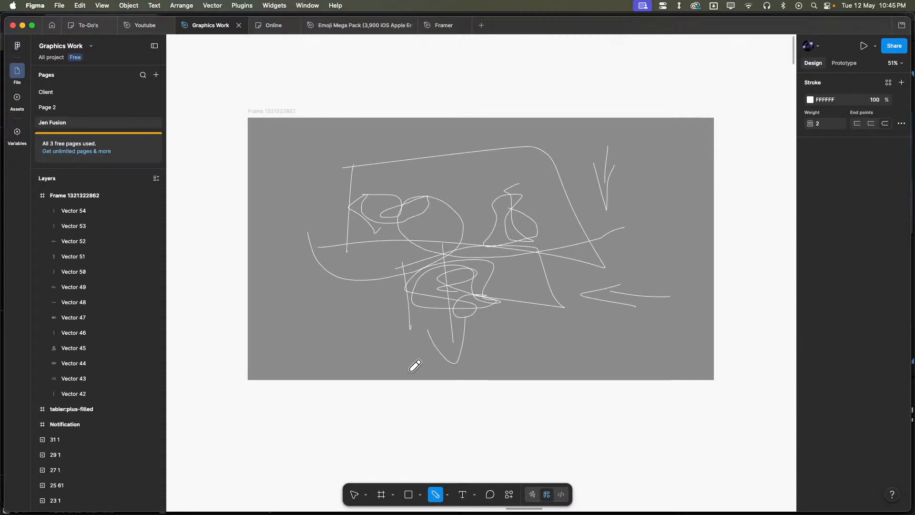
pyautogui.moveTo(481, 355)
pyautogui.mouseDown()
pyautogui.moveTo(514, 364)
pyautogui.moveTo(650, 358)
pyautogui.mouseUp()
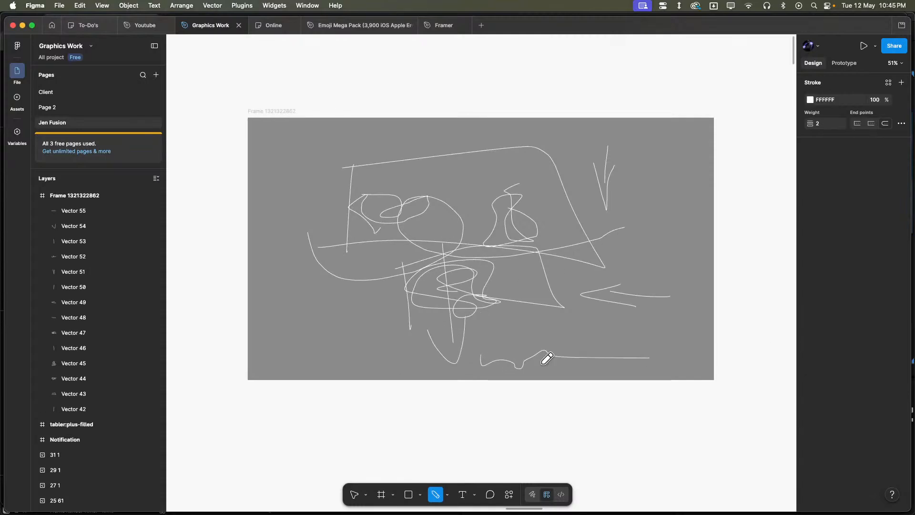
pyautogui.scroll(-5, 512, 262)
pyautogui.scroll(3, 511, 262)
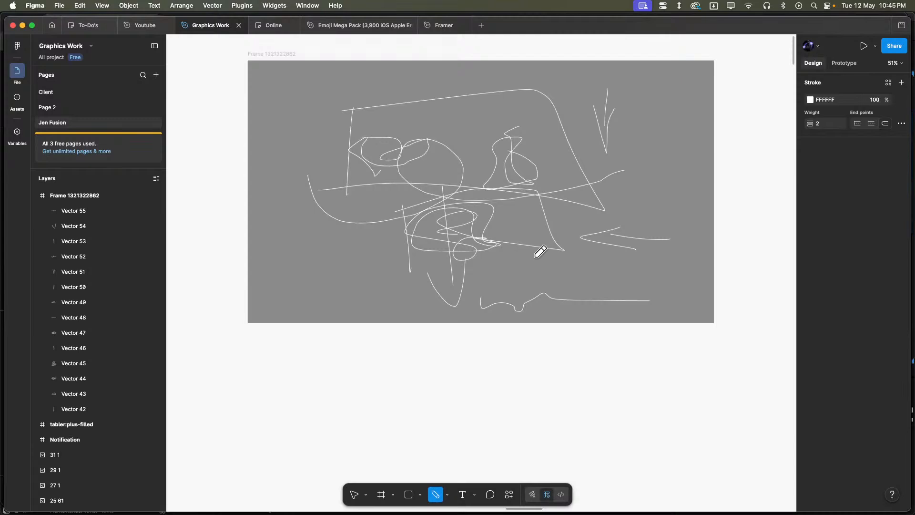
# - Switch to After Effects and enlarge the timeline area of the MAIn composition
pyautogui.moveTo(506, 513)
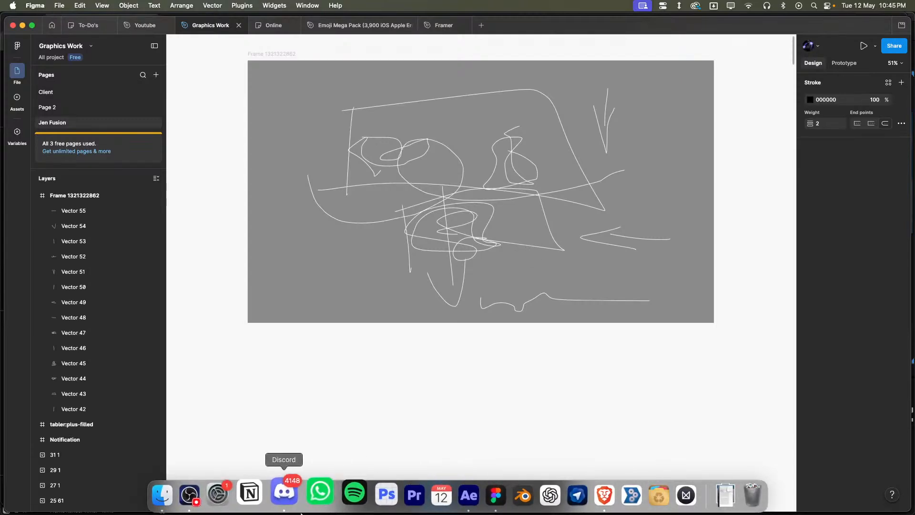
pyautogui.click(468, 496)
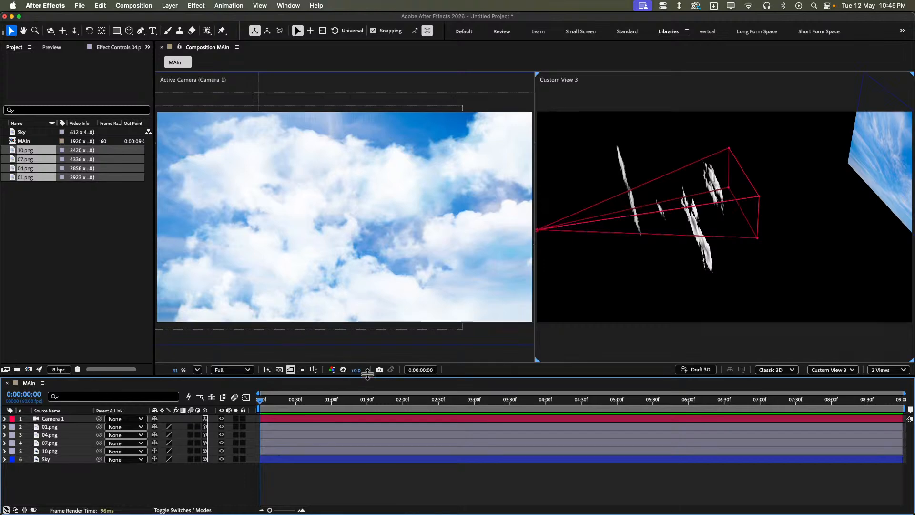
pyautogui.moveTo(368, 378); pyautogui.dragTo(372, 319)
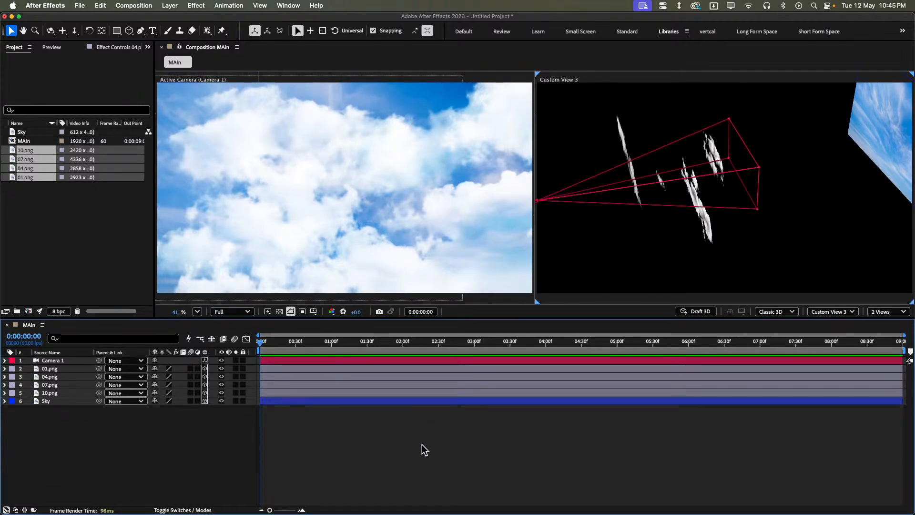
pyautogui.moveTo(291, 511)
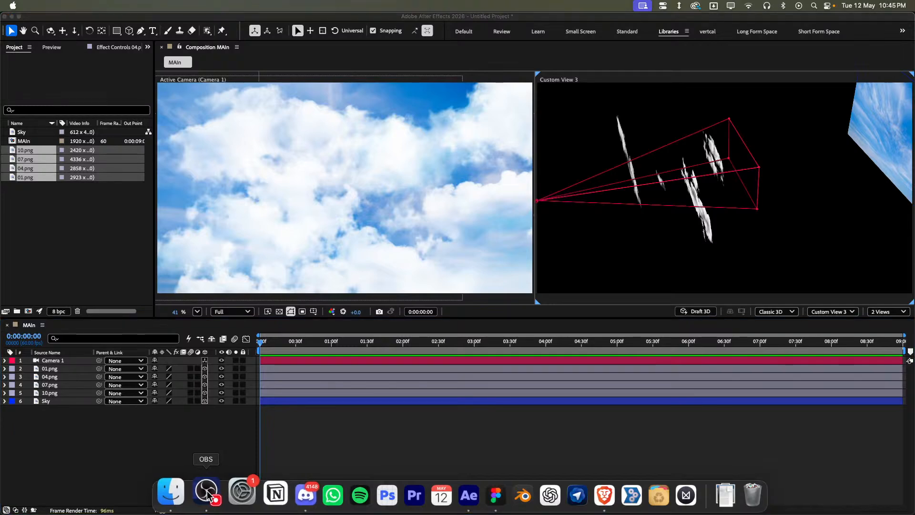
pyautogui.click(452, 493)
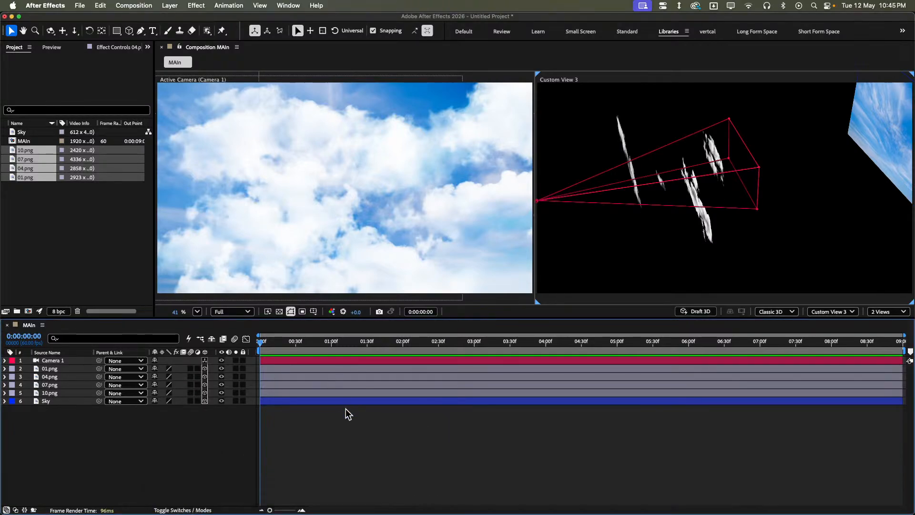
# - Select Camera 1, open the Motion Tools 2.1.2 script, and narrow its panel to give the viewers more room
pyautogui.click(282, 361)
pyautogui.click(288, 5)
pyautogui.scroll(-8, 333, 420)
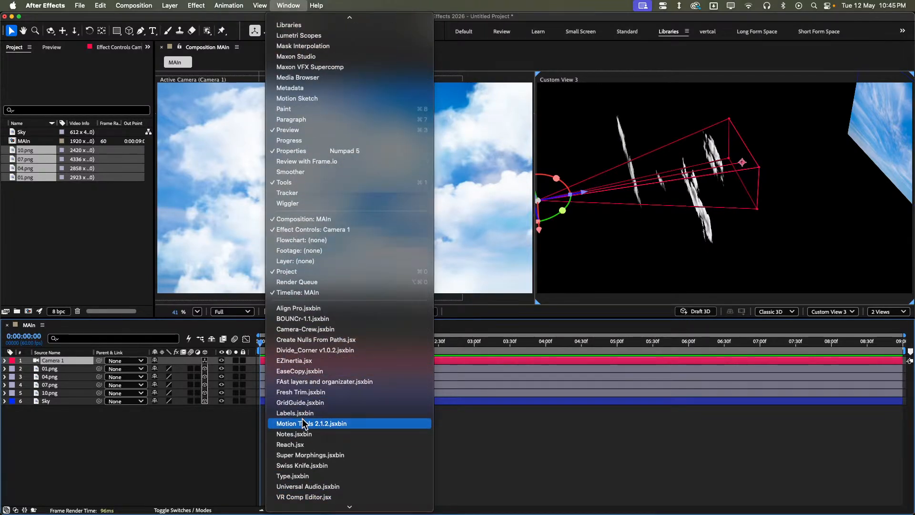
pyautogui.click(305, 423)
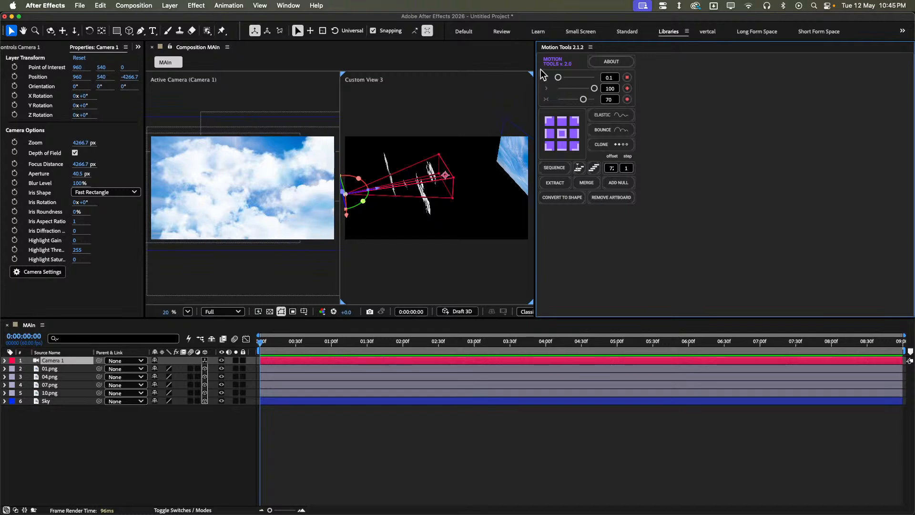
pyautogui.moveTo(535, 65); pyautogui.dragTo(814, 102)
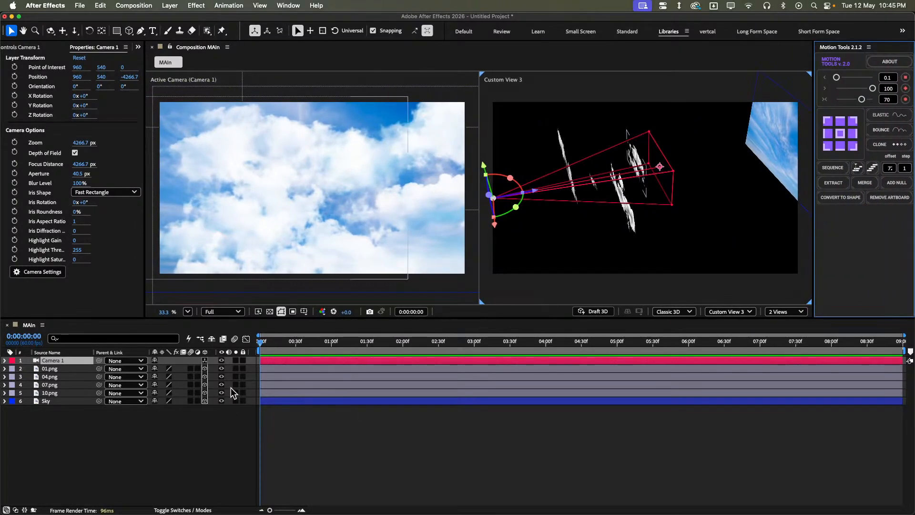
# - Add a parent null for Camera 1 with Motion Tools and keyframe the null's Position at 0:00:00:00
pyautogui.click(899, 182)
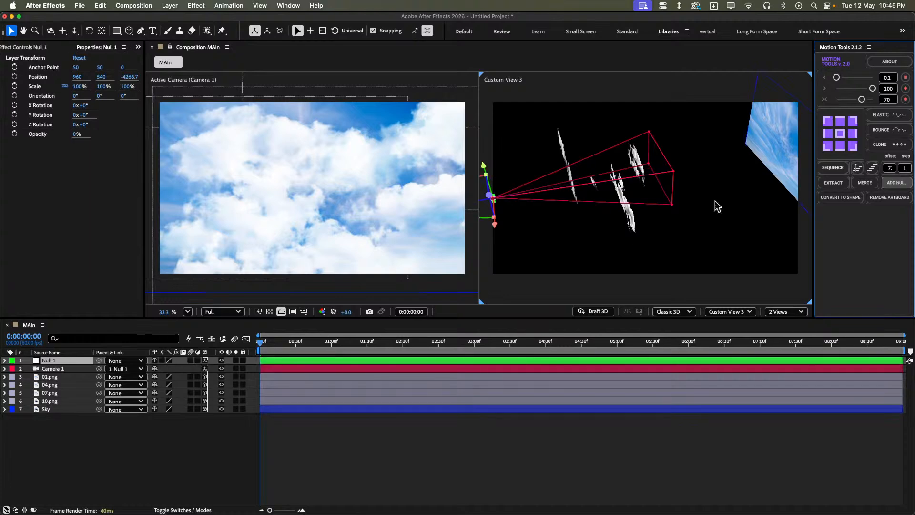
pyautogui.press('p')
pyautogui.click(29, 368)
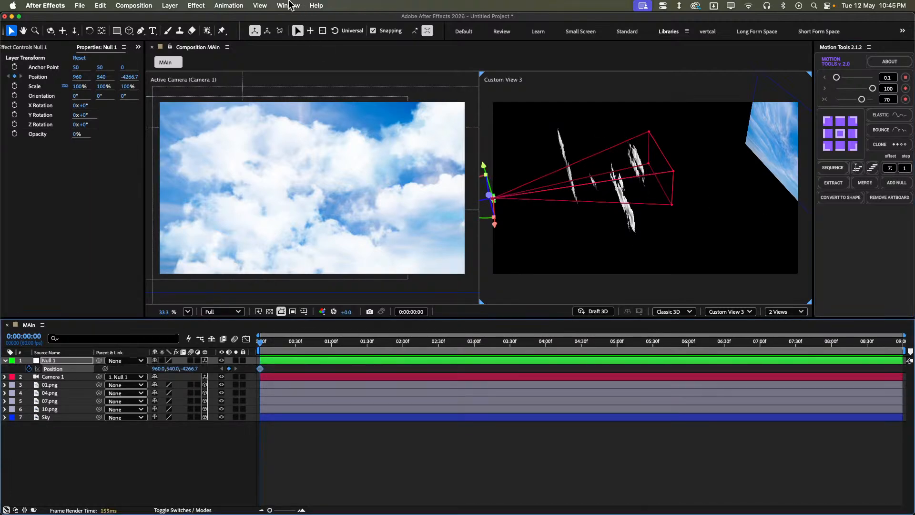
# - Open the Reach.jsx script, save its settings, and decline the offer to reopen them
pyautogui.click(289, 6)
pyautogui.moveTo(353, 509)
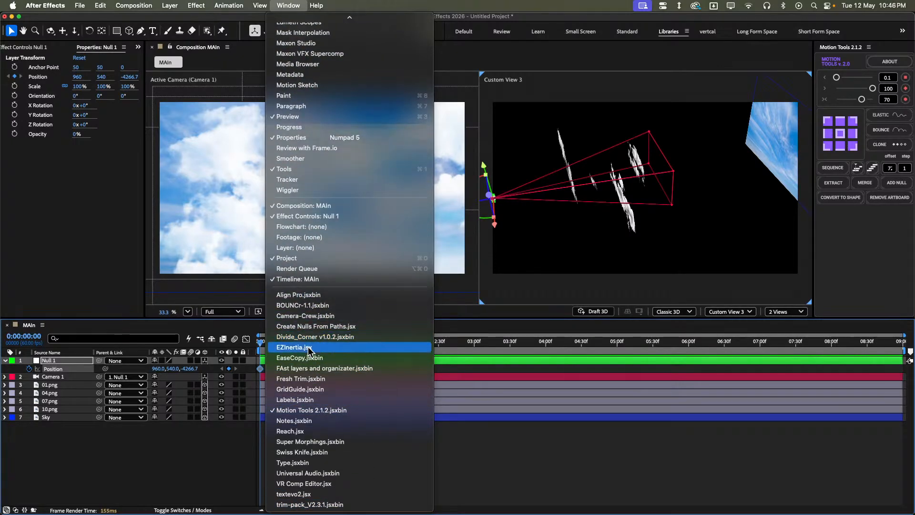
pyautogui.click(309, 431)
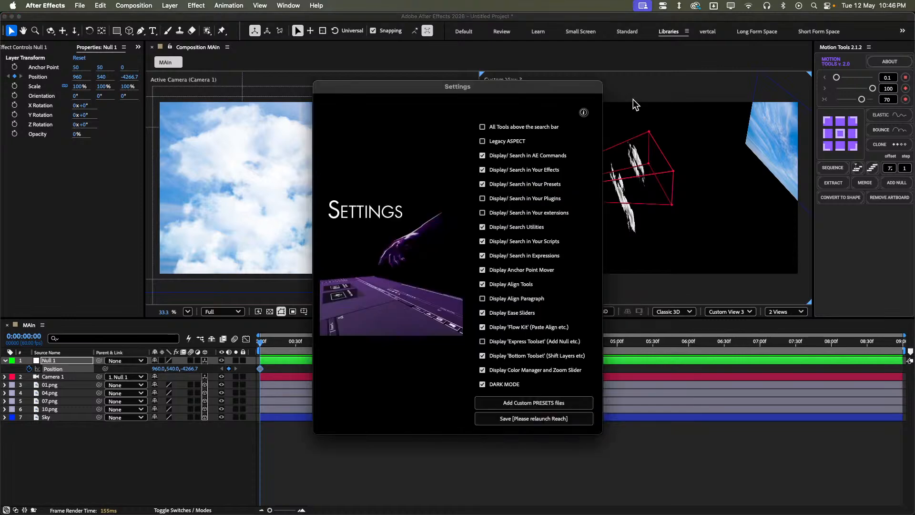
pyautogui.click(549, 418)
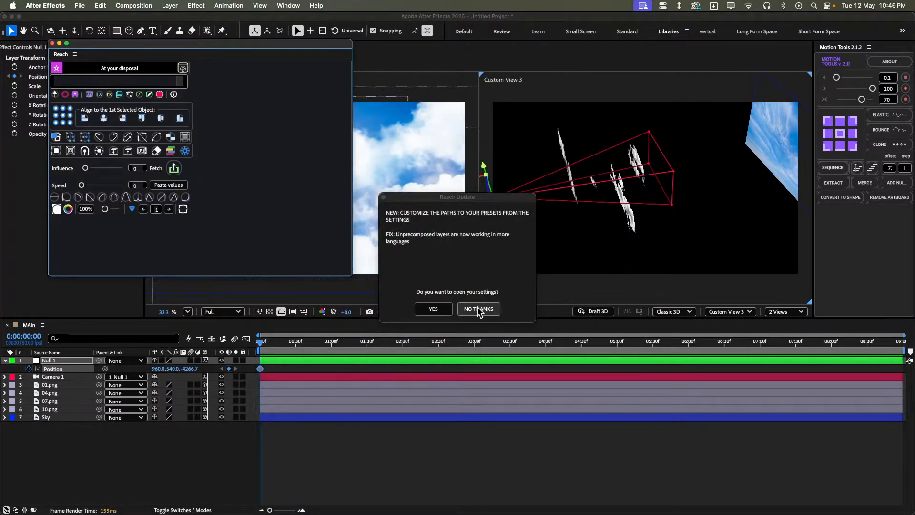
pyautogui.click(479, 310)
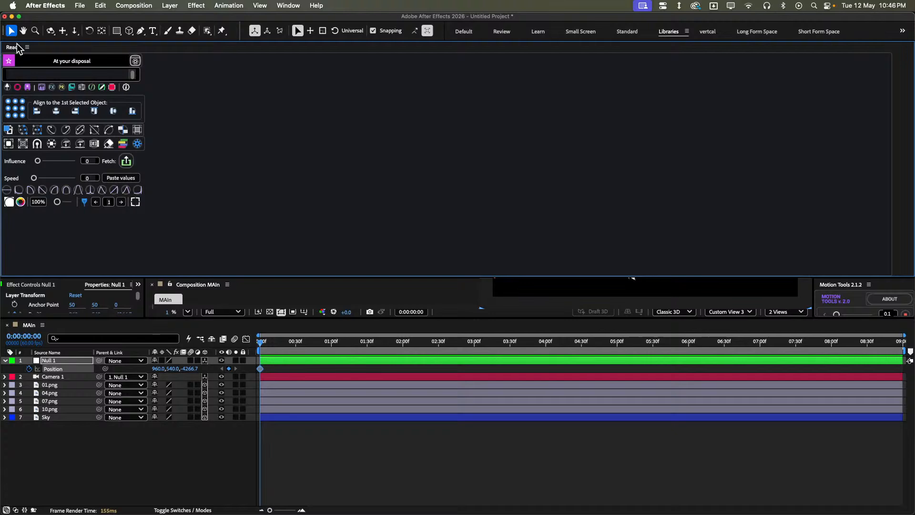
# - Dock the Reach panel with Motion Tools 2.1.2, then enlarge the viewer area and widen the docked panel
pyautogui.moveTo(17, 45); pyautogui.dragTo(799, 252)
pyautogui.moveTo(18, 47); pyautogui.dragTo(835, 285)
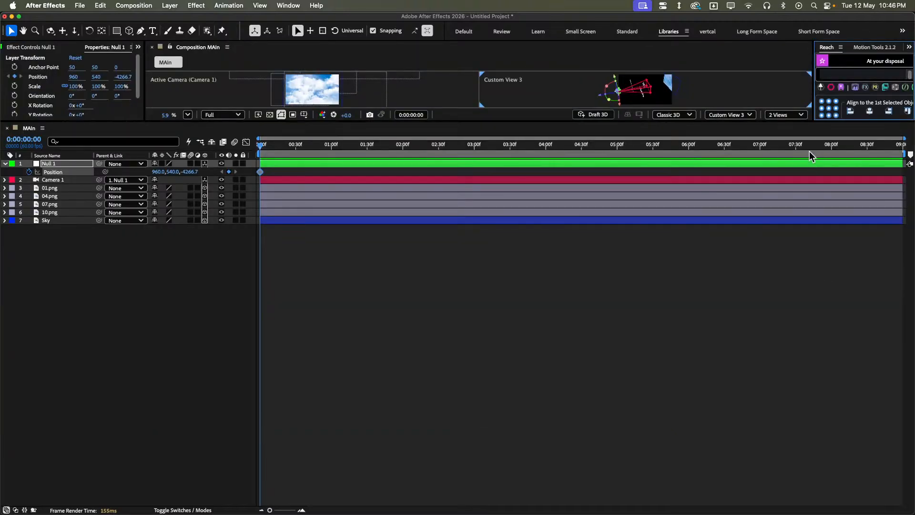
pyautogui.moveTo(798, 123); pyautogui.dragTo(819, 344)
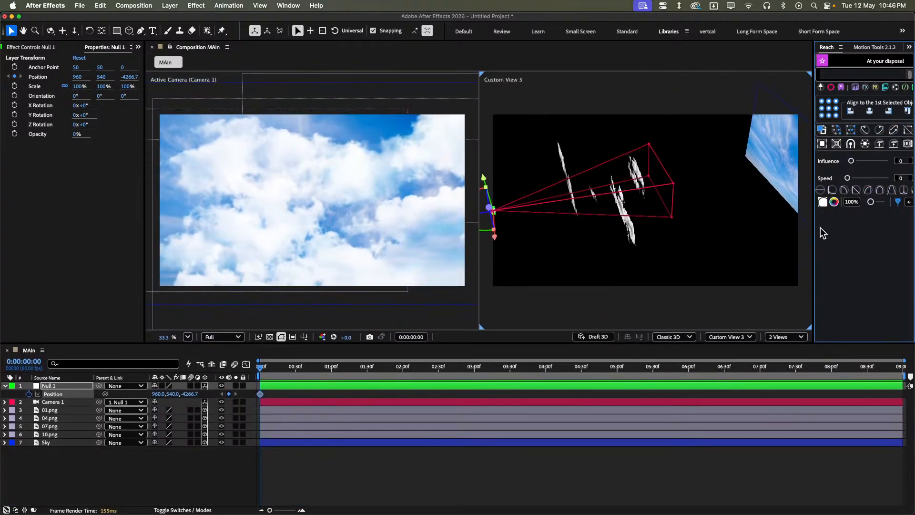
pyautogui.moveTo(815, 224); pyautogui.dragTo(749, 224)
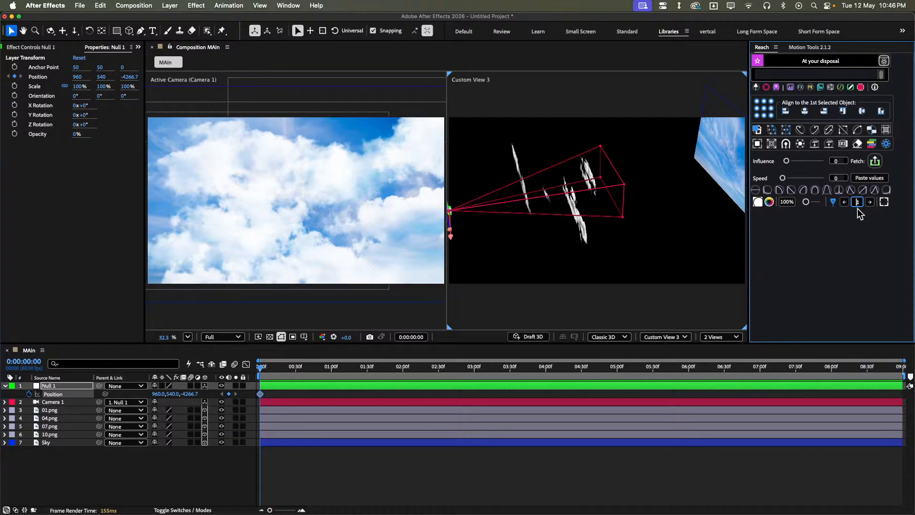
# - Deselect all layers and check the frame rate in the MAIn composition's settings
pyautogui.press('super+a')
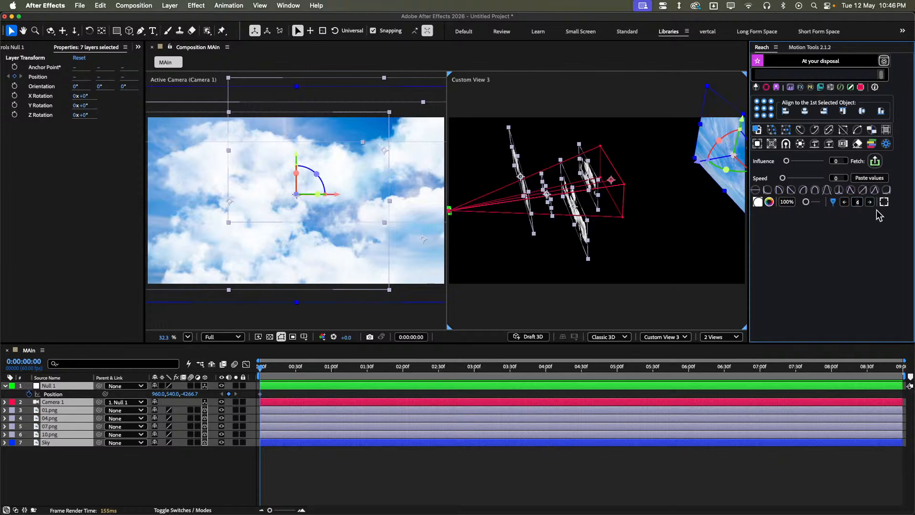
pyautogui.click(631, 473)
pyautogui.press('super+k')
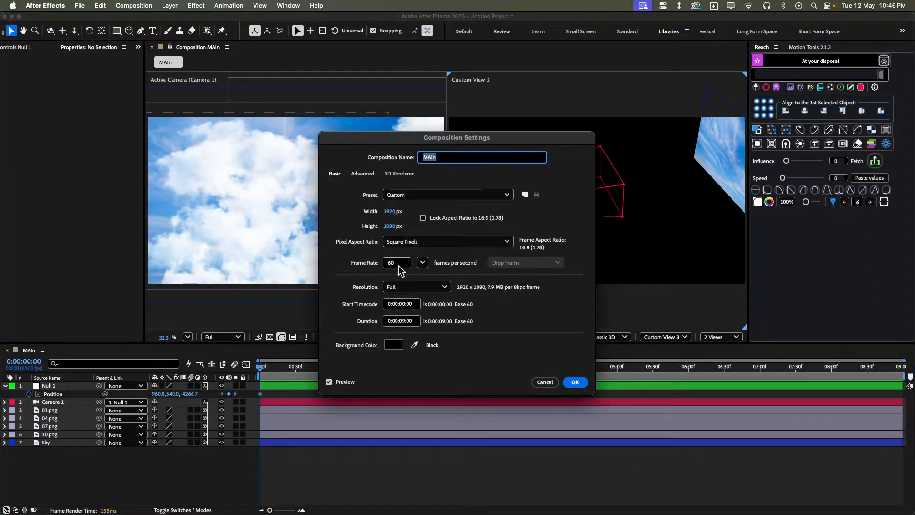
pyautogui.click(575, 382)
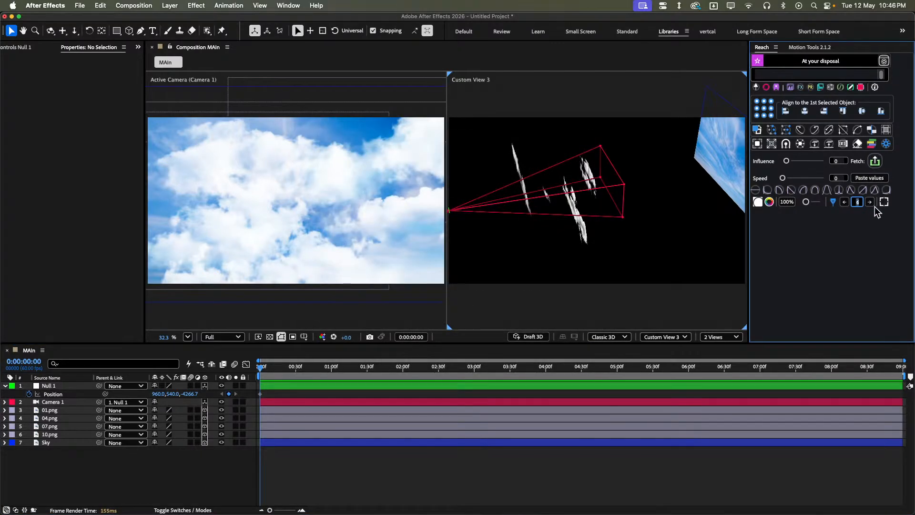
# - Set Reach's frame-jump value to 9 and move the playhead forward to 0:00:01:30
pyautogui.write('9')
pyautogui.press('Return')
pyautogui.click(369, 470)
pyautogui.click(871, 202)
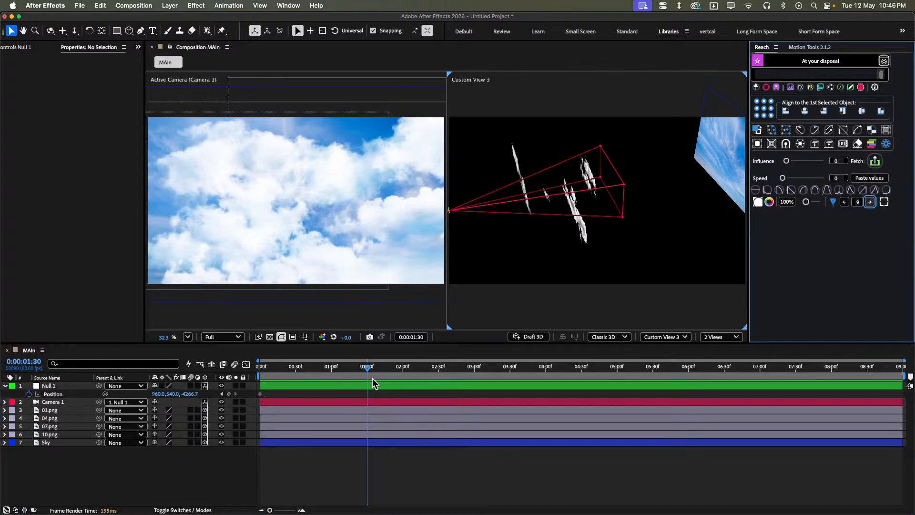
# - Add a Position keyframe to Null 1 at 0:00:01:30 and return the playhead to the start
pyautogui.click(229, 394)
pyautogui.moveTo(305, 367); pyautogui.dragTo(189, 401)
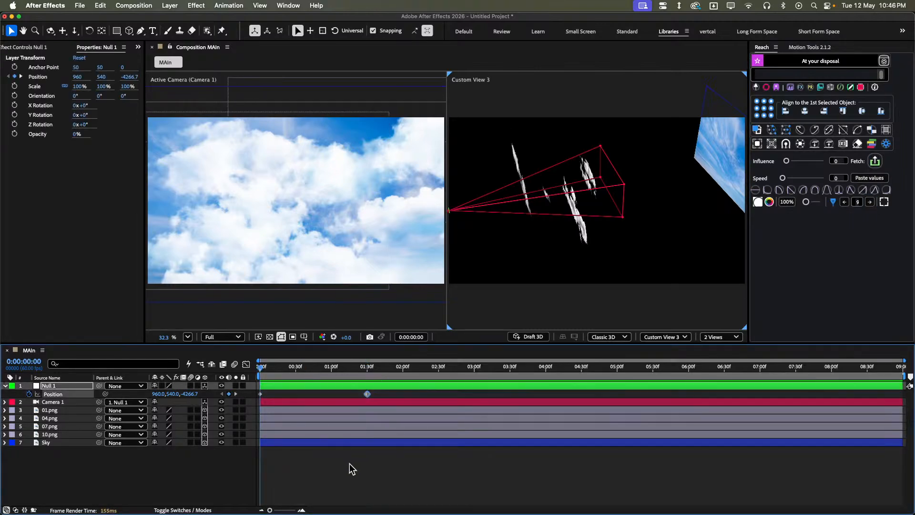
pyautogui.click(348, 464)
pyautogui.click(289, 369)
pyautogui.click(279, 388)
pyautogui.moveTo(291, 368); pyautogui.dragTo(254, 371)
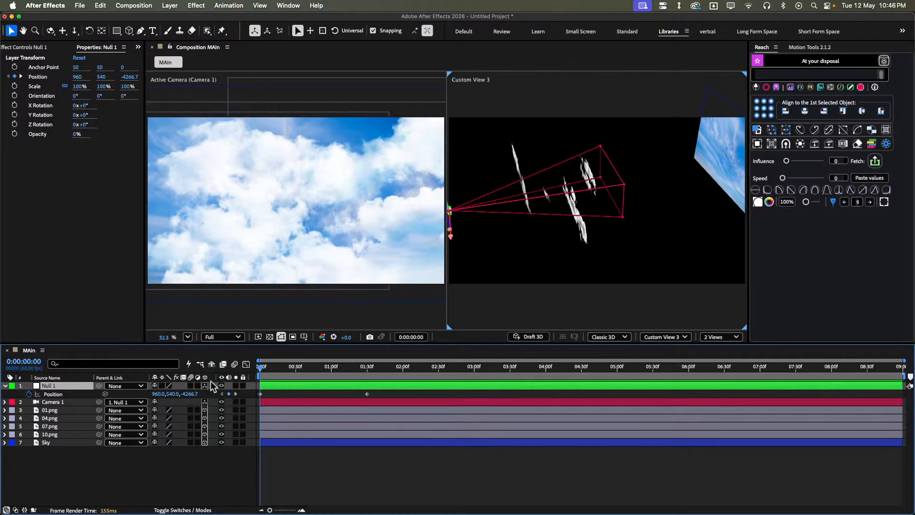
# - Move Null 1 forward through the clouds at 0:00:00:00, to a Z position of about -1226.8, and deselect it
pyautogui.moveTo(187, 394); pyautogui.dragTo(725, 290)
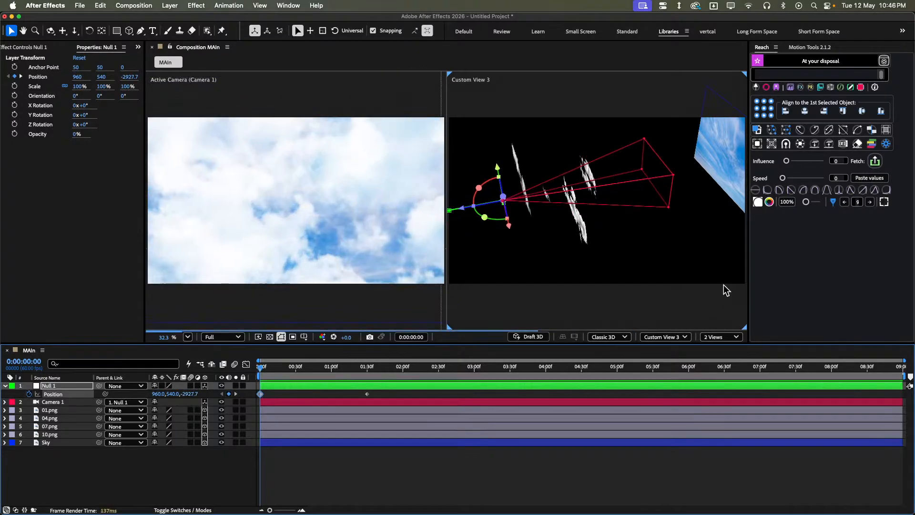
pyautogui.moveTo(467, 211); pyautogui.dragTo(528, 197)
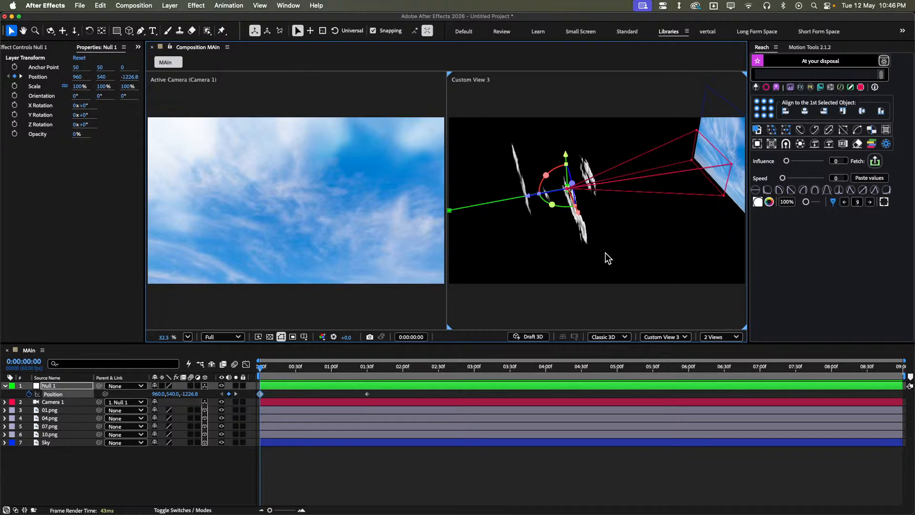
pyautogui.click(345, 473)
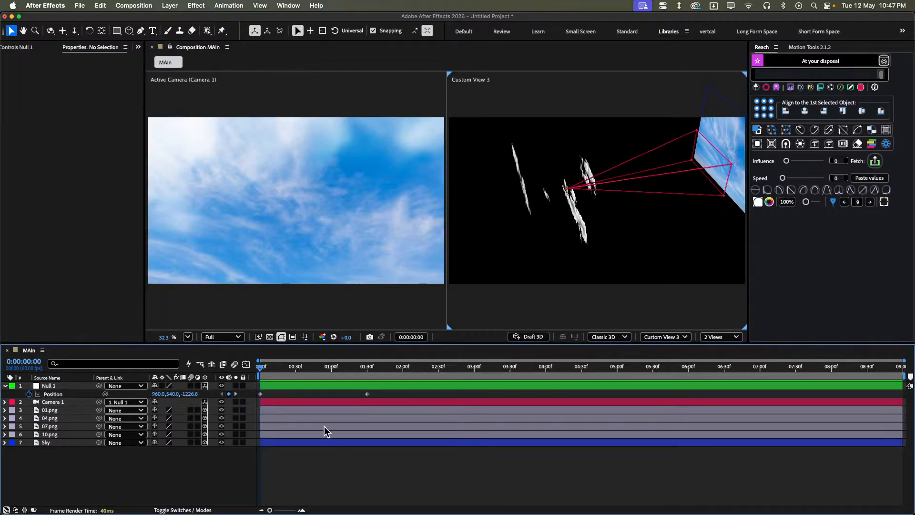
# - Ease both Null 1 Position keyframes with Motion Tools, setting the first easing value to 40 and the second to 70
pyautogui.moveTo(383, 392); pyautogui.dragTo(231, 403)
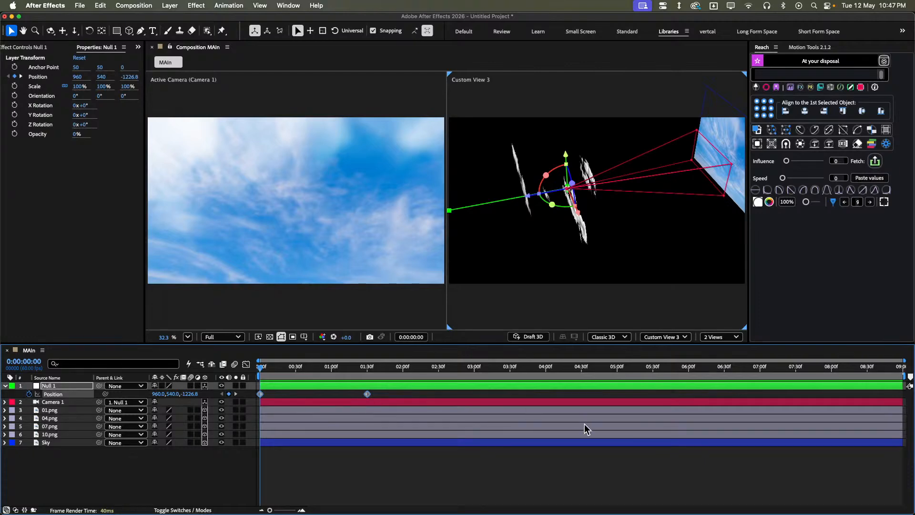
pyautogui.click(393, 461)
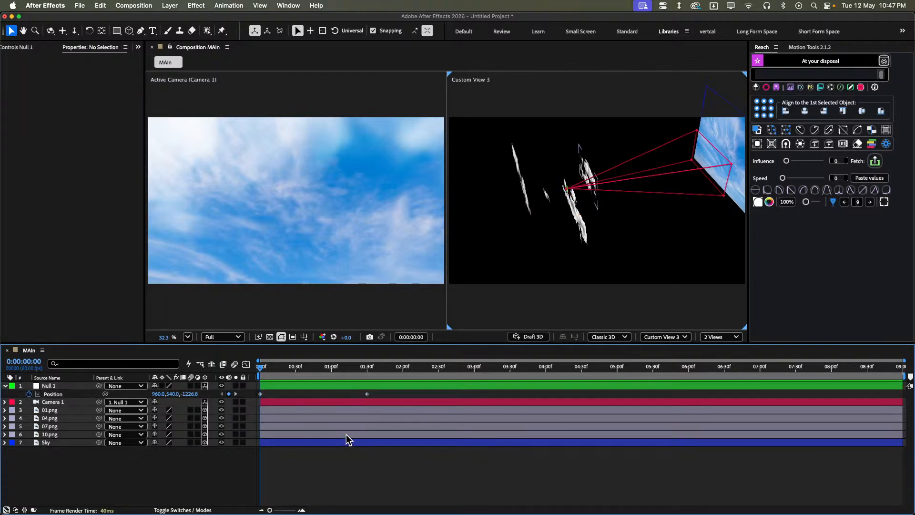
pyautogui.moveTo(390, 394); pyautogui.dragTo(230, 398)
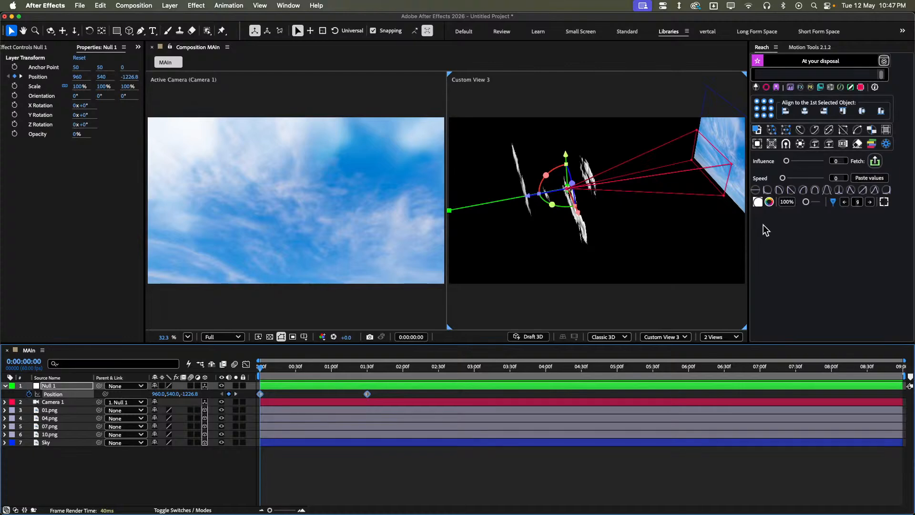
pyautogui.click(821, 47)
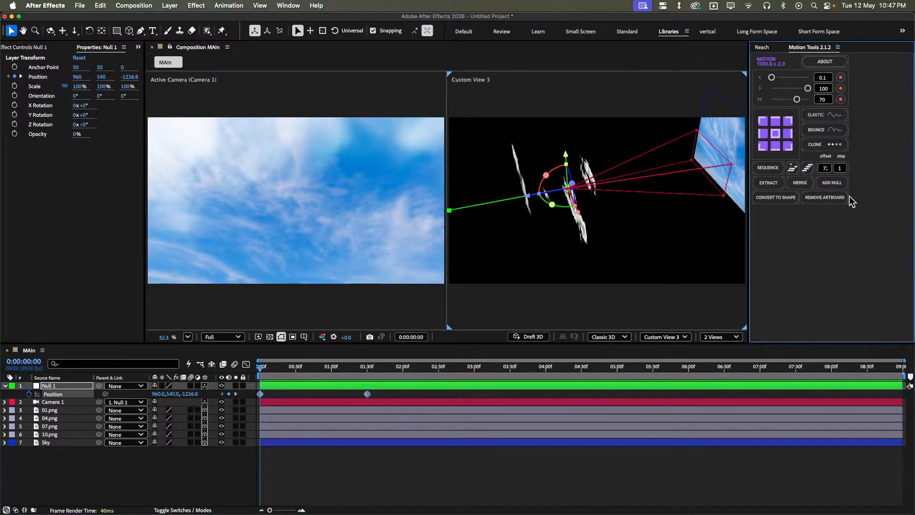
pyautogui.click(823, 77)
pyautogui.write('407')
pyautogui.press('BackSpace')
pyautogui.press('Tab')
pyautogui.write('70')
pyautogui.press('Return')
pyautogui.click(396, 491)
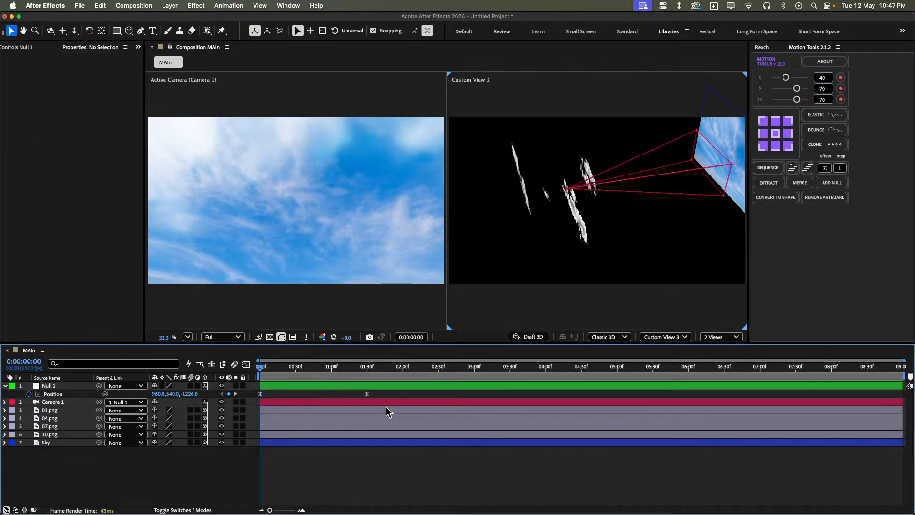
# - End the work area at 0:00:02:00 and return the playhead to the start of the composition
pyautogui.click(390, 366)
pyautogui.press('j')
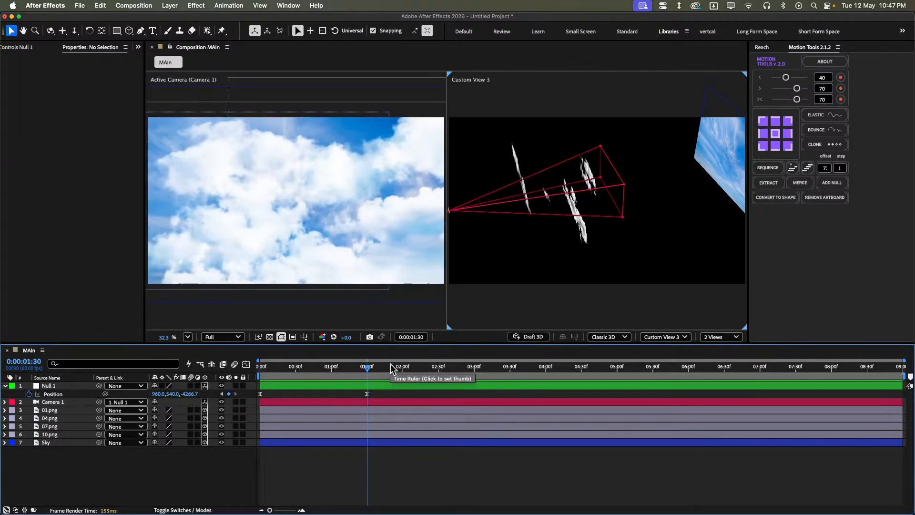
pyautogui.click(402, 372)
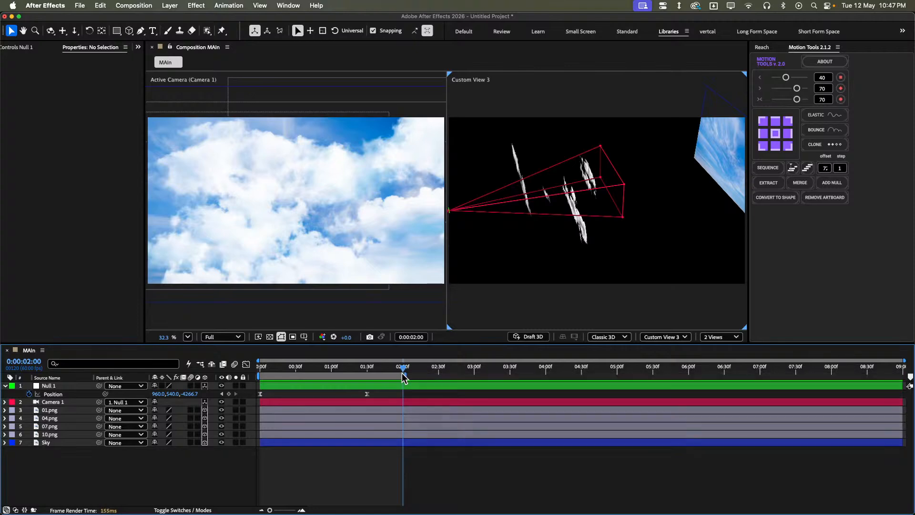
pyautogui.press('n')
pyautogui.press('Home')
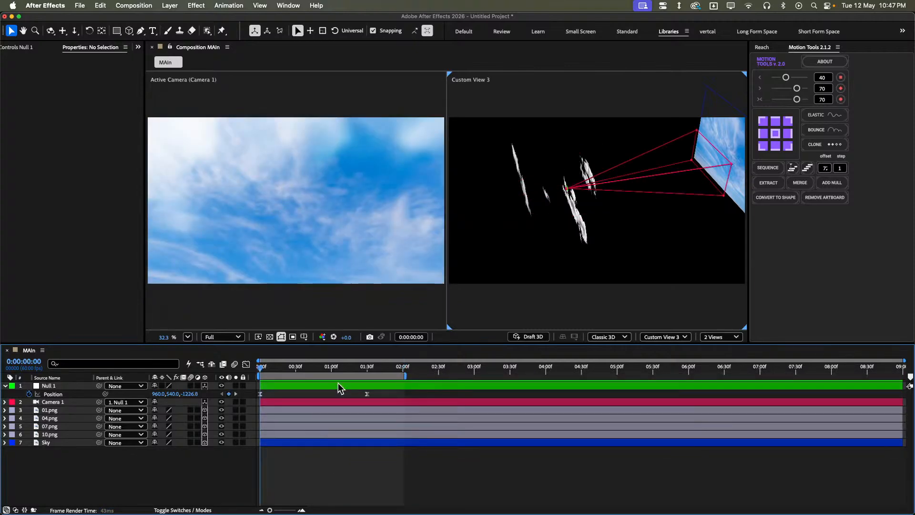
# - Preview the eased camera move from the start and park the playhead at 0:00:01:30
pyautogui.press('space')
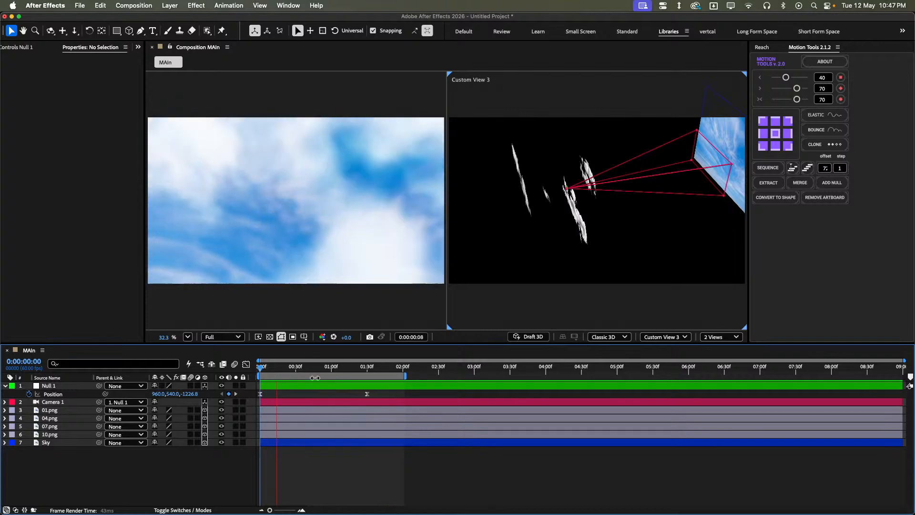
pyautogui.press('space')
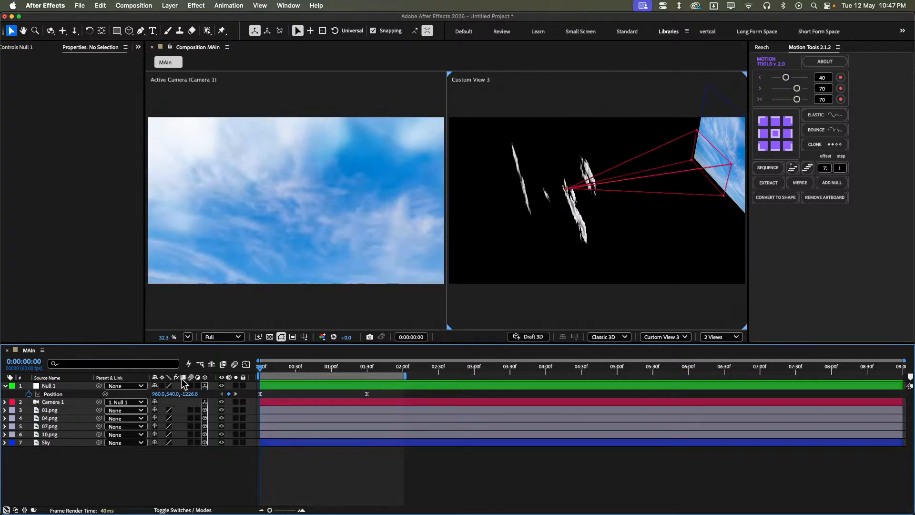
pyautogui.press('space')
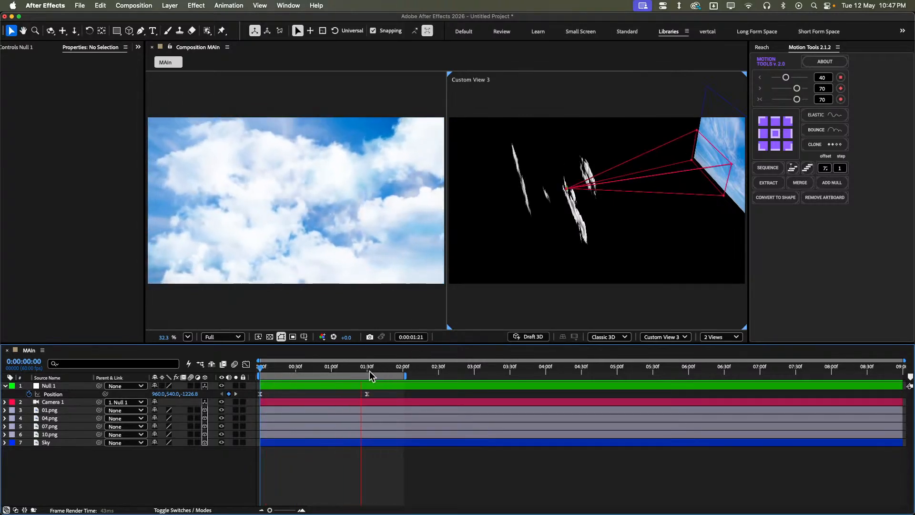
pyautogui.click(370, 370)
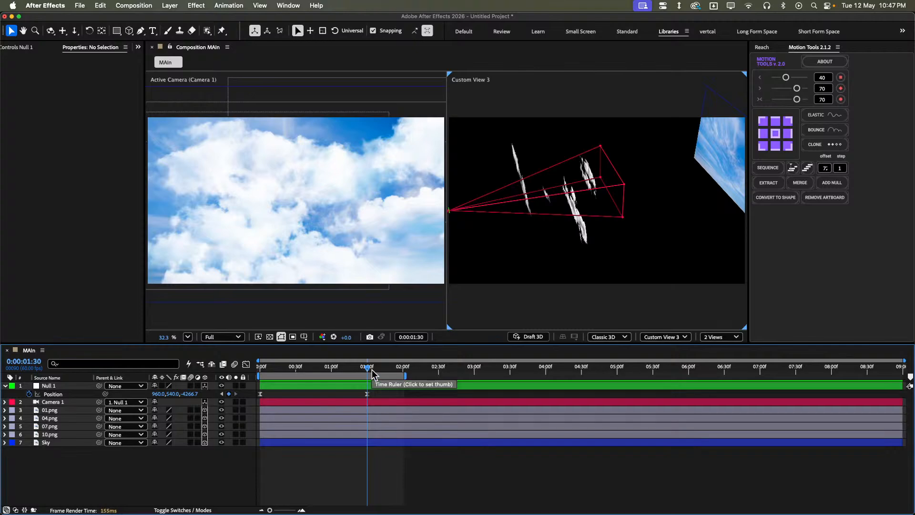
# - Switch to Figma and draw a short horizontal pencil stroke near the wavy line low in the sketch frame
pyautogui.moveTo(414, 507)
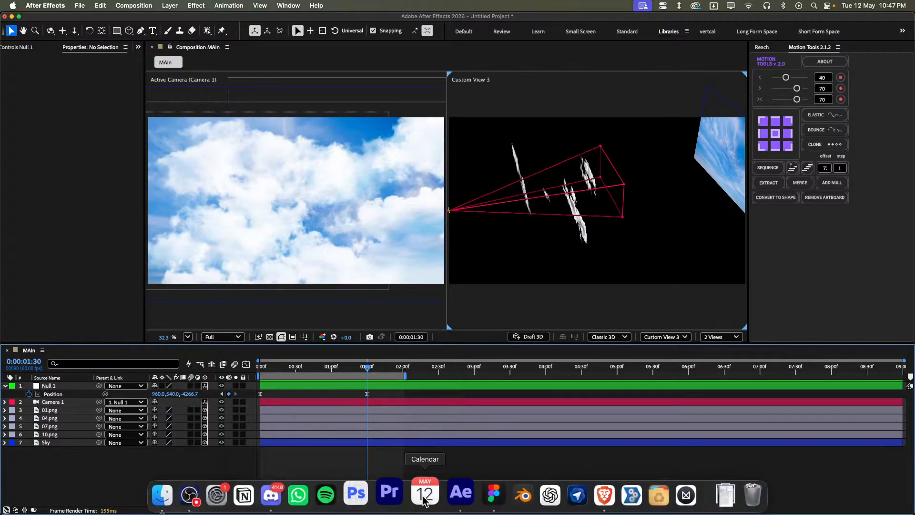
pyautogui.click(476, 493)
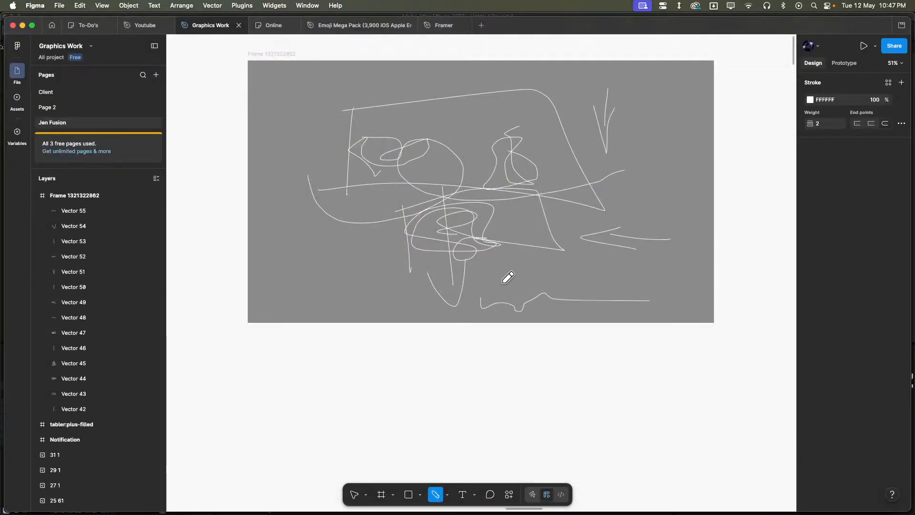
pyautogui.moveTo(527, 289)
pyautogui.mouseDown()
pyautogui.moveTo(558, 284)
pyautogui.moveTo(504, 288)
pyautogui.moveTo(551, 290)
pyautogui.mouseUp()
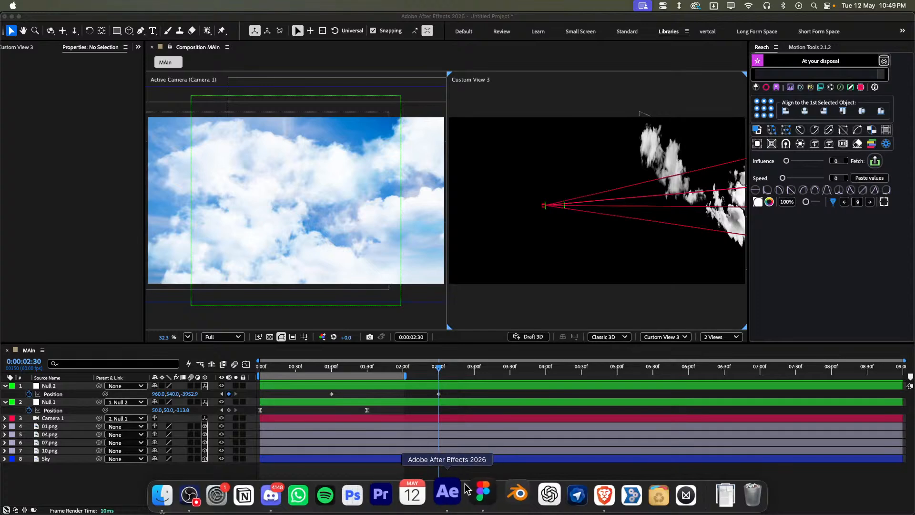
# - Switch back to After Effects, end the work area at 0:00:02:30, and return the playhead to the start
pyautogui.click(449, 492)
pyautogui.click(511, 437)
pyautogui.click(442, 478)
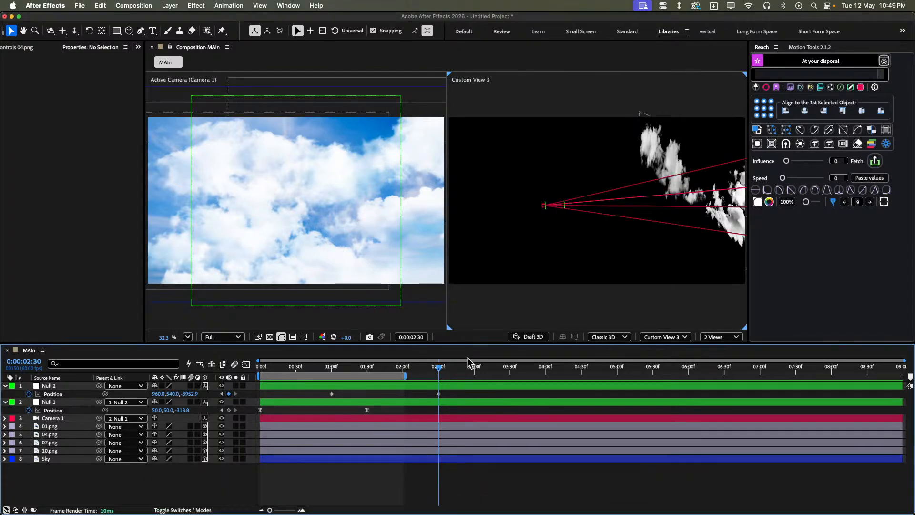
pyautogui.press('n')
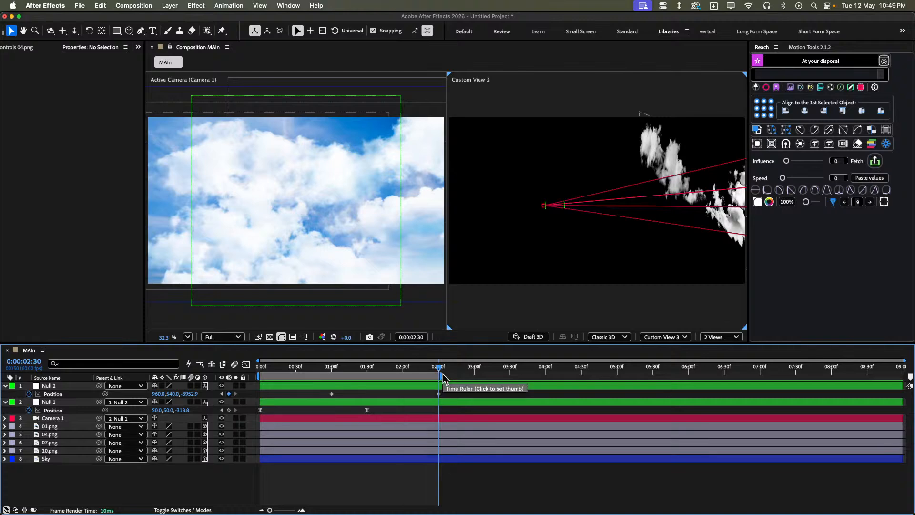
pyautogui.moveTo(382, 369); pyautogui.dragTo(214, 389)
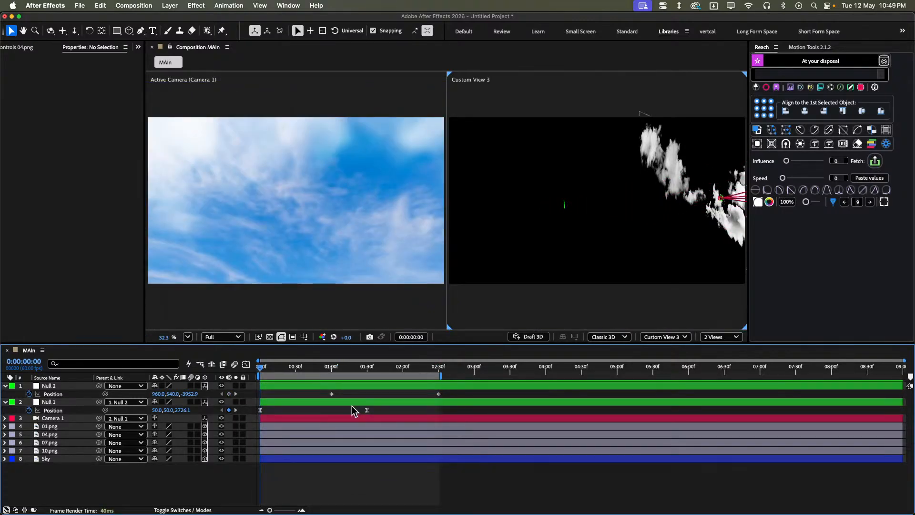
# - Preview the combined Null 1 and Null 2 camera motion and scrub past the first move
pyautogui.click(300, 404)
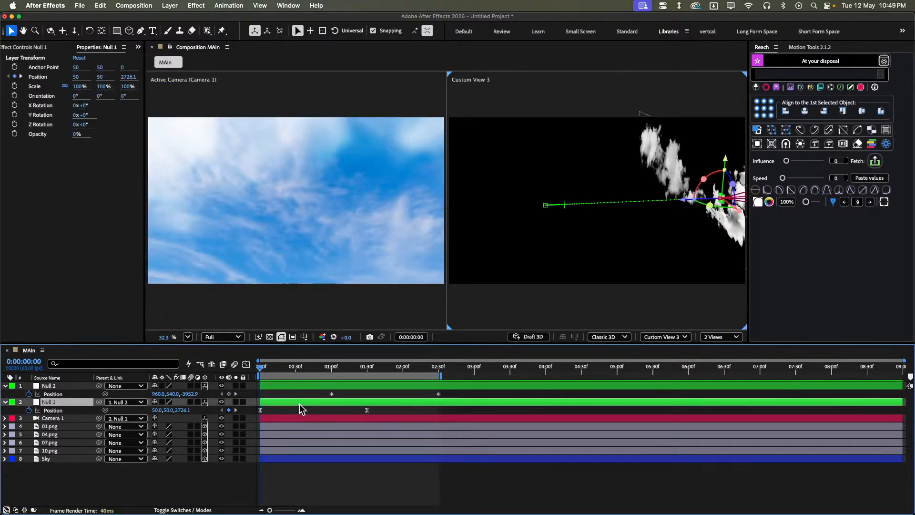
pyautogui.press('space')
pyautogui.click(425, 484)
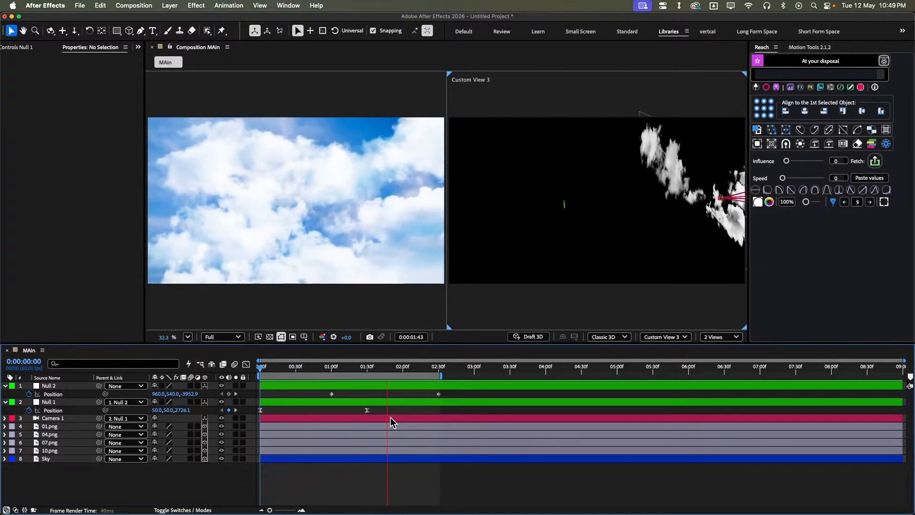
pyautogui.click(335, 368)
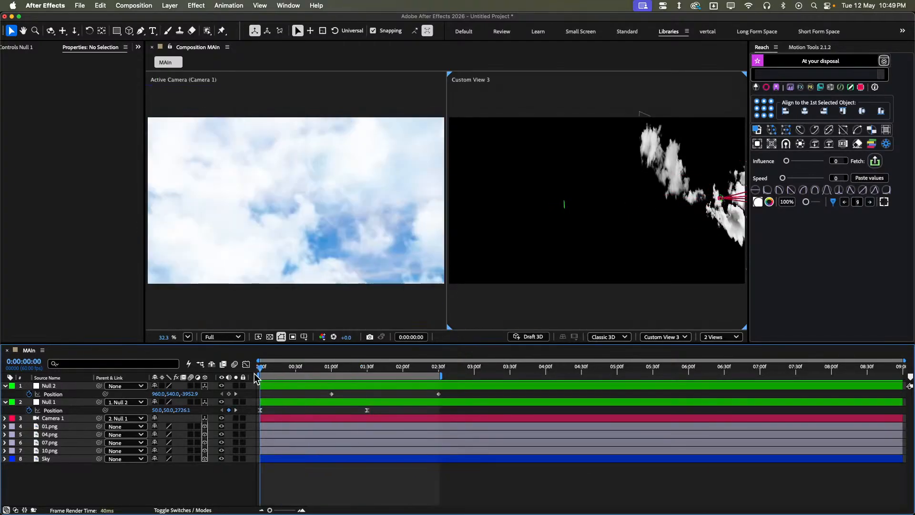
pyautogui.moveTo(335, 374); pyautogui.dragTo(385, 368)
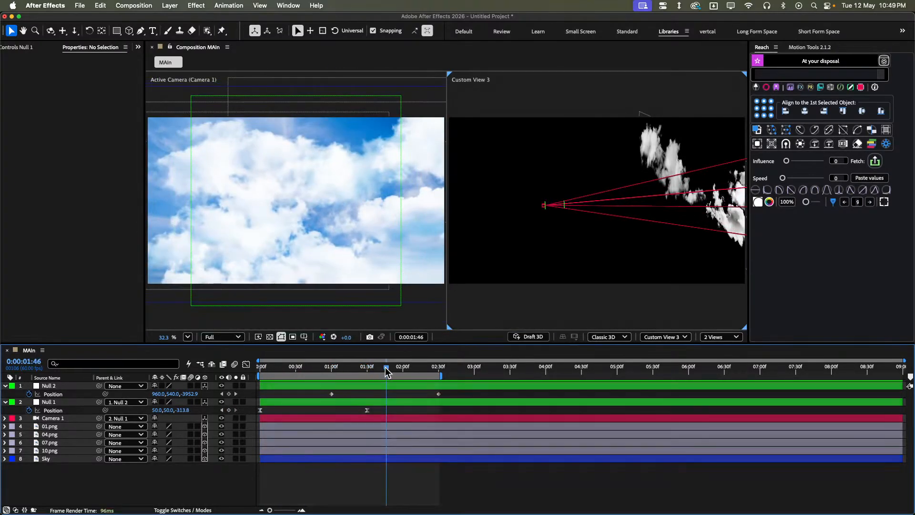
# - Lower Null 2 at its 0:00:02:30 keyframe to a Y position of about 766.9
pyautogui.press('k')
pyautogui.click(470, 386)
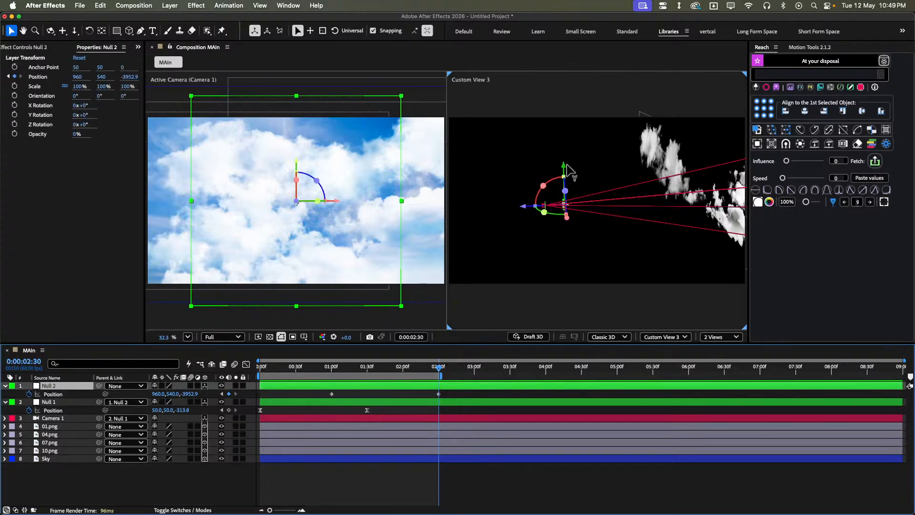
pyautogui.moveTo(567, 164); pyautogui.dragTo(577, 182)
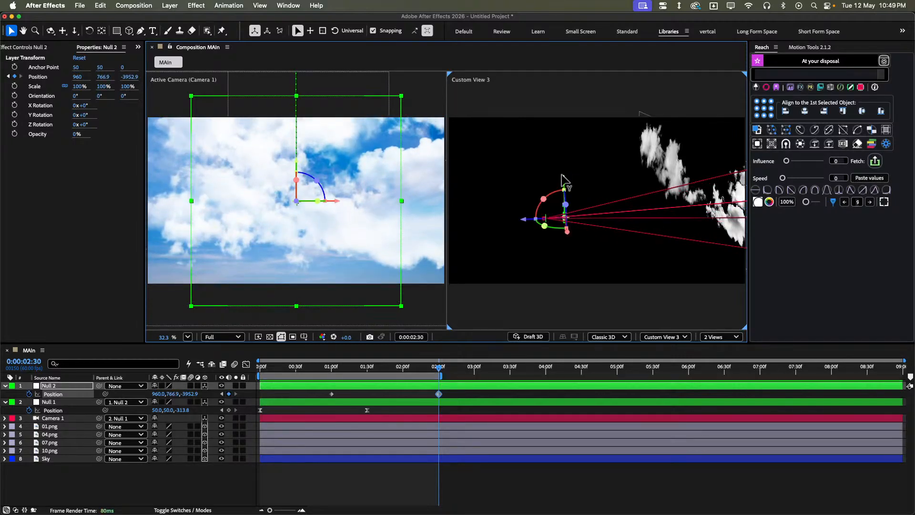
# - Find the Motion Tile effect and apply it to the Sky layer
pyautogui.click(405, 459)
pyautogui.hotkey('ctrl', 'space')
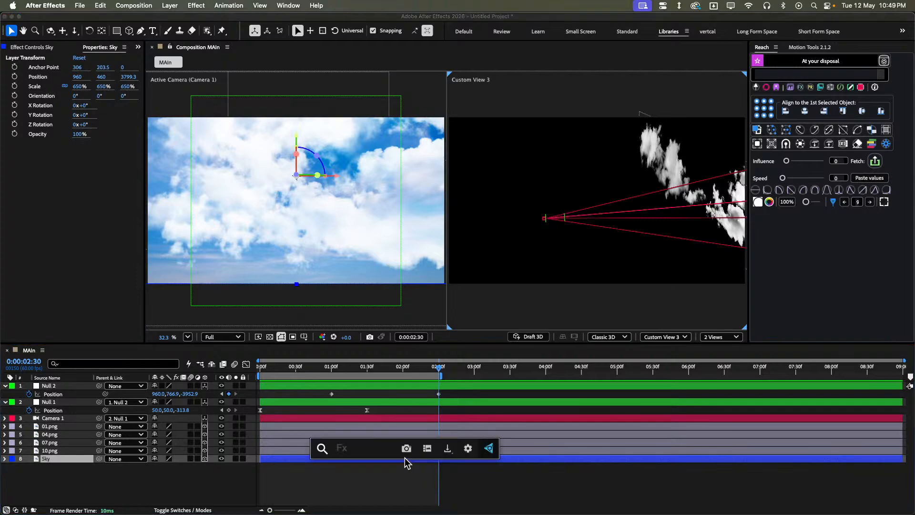
pyautogui.write('moti')
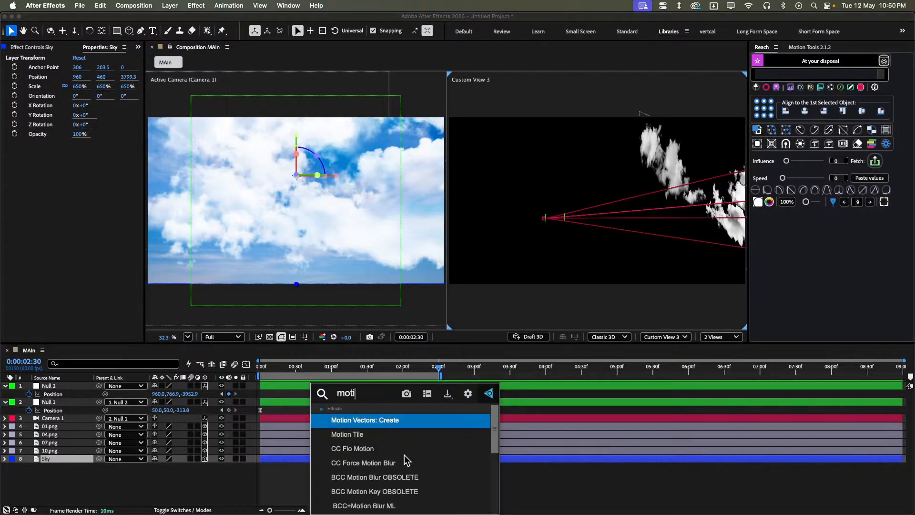
pyautogui.click(363, 435)
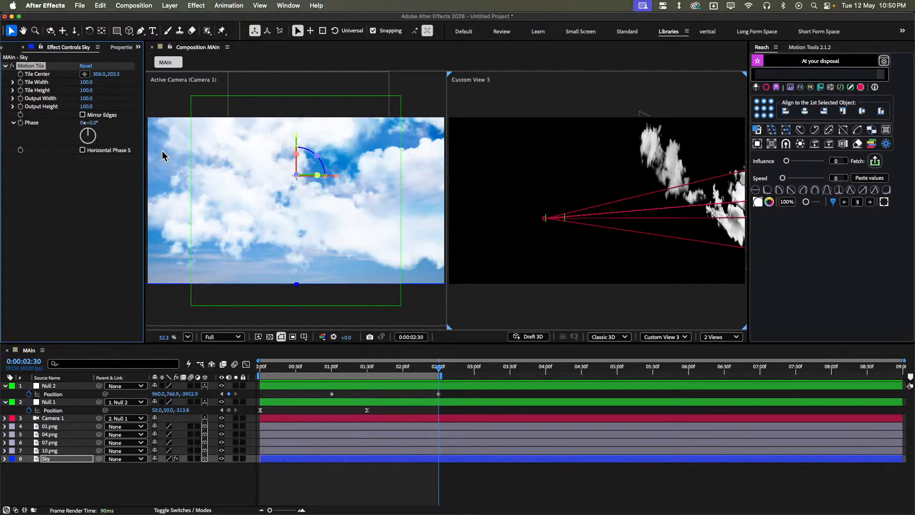
# - Enable Mirror Edges for the Sky layer's Motion Tile and set its Output Height to 150
pyautogui.click(82, 115)
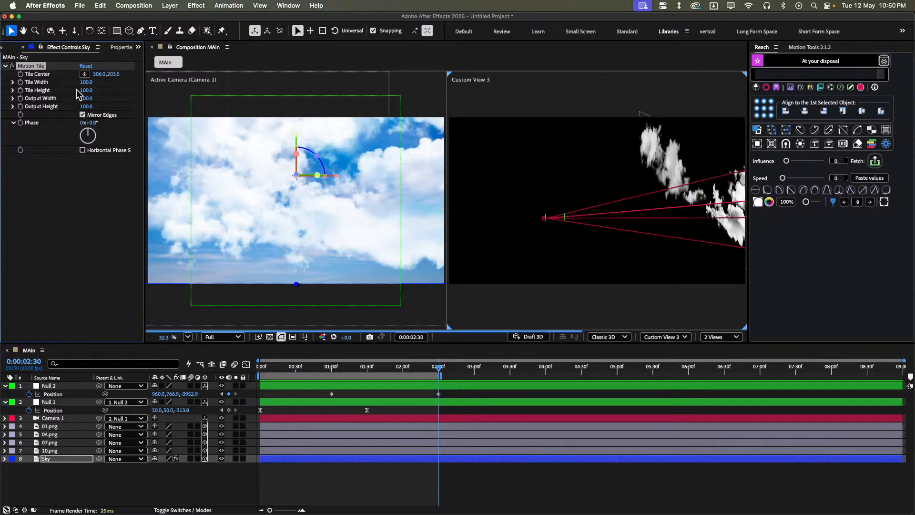
pyautogui.click(87, 106)
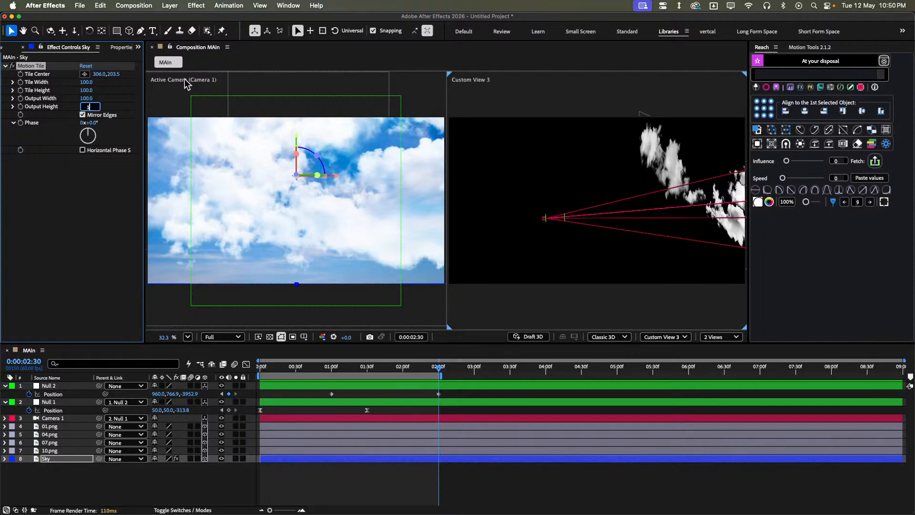
pyautogui.press('Return')
pyautogui.click(93, 200)
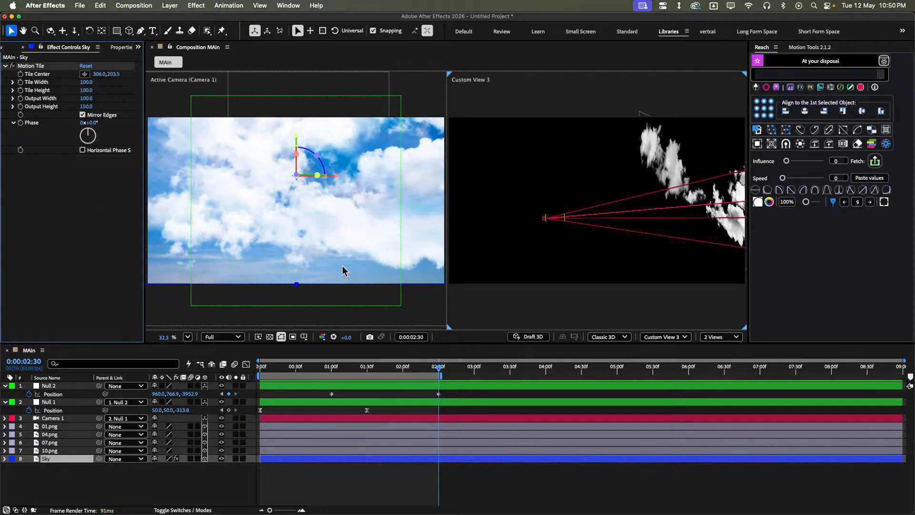
# - Scrub back to the start and preview the camera motion over the mirrored sky
pyautogui.moveTo(415, 365); pyautogui.dragTo(277, 374)
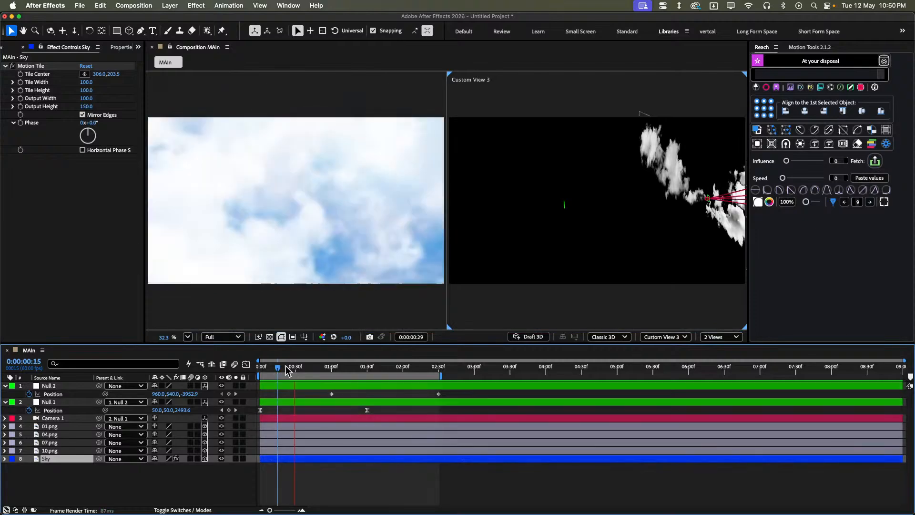
pyautogui.press('space')
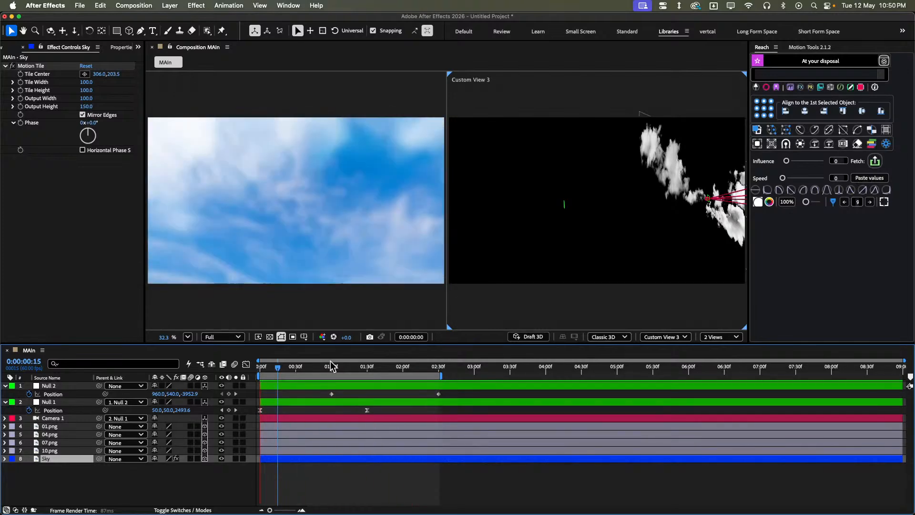
pyautogui.press('space')
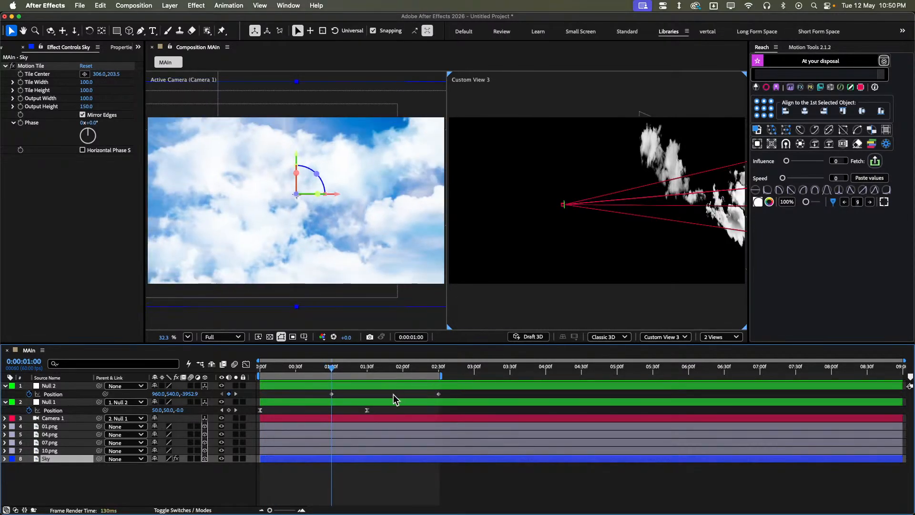
# - Lower Null 2 further at its 0:00:02:30 keyframe, to a Y position of about 1427.6
pyautogui.press('k')
pyautogui.click(398, 394)
pyautogui.click(392, 385)
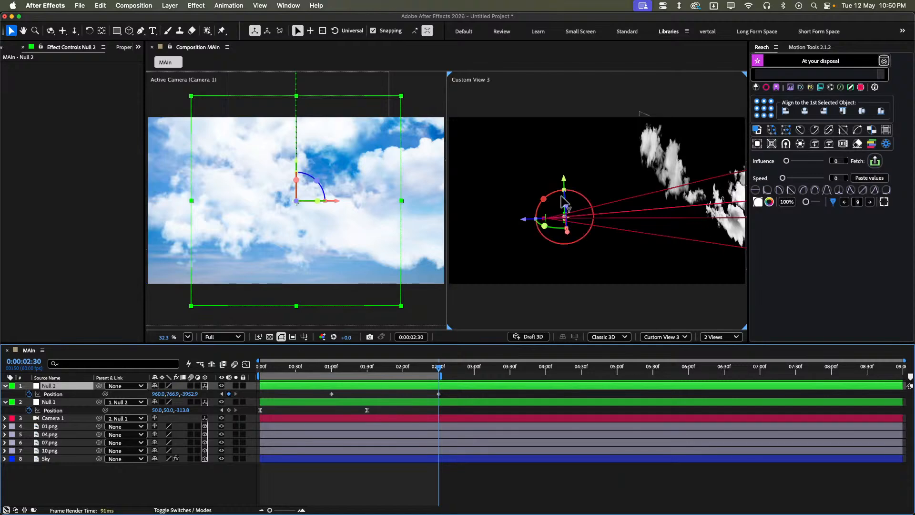
pyautogui.moveTo(566, 182); pyautogui.dragTo(566, 216)
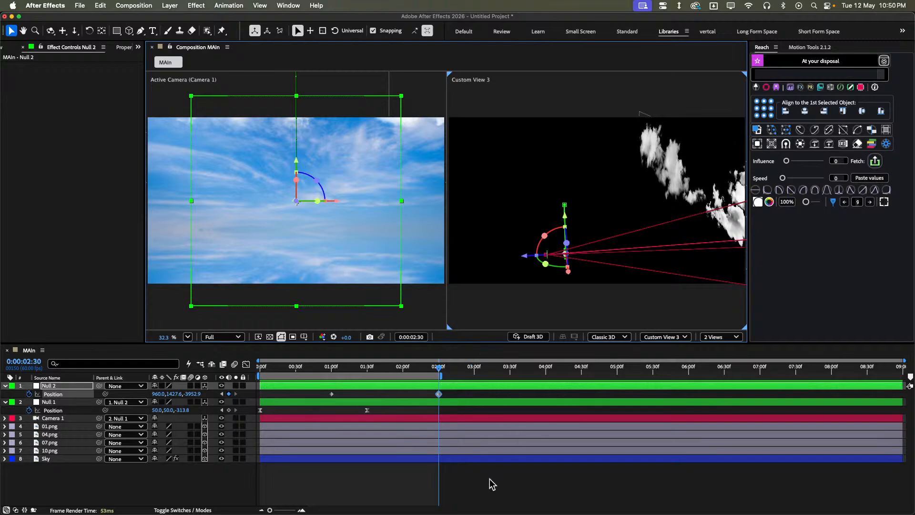
# - Ease both Null 2 Position keyframes with Motion Tools, setting the first easing value to 70 and the second to 40
pyautogui.click(462, 491)
pyautogui.moveTo(449, 392); pyautogui.dragTo(327, 397)
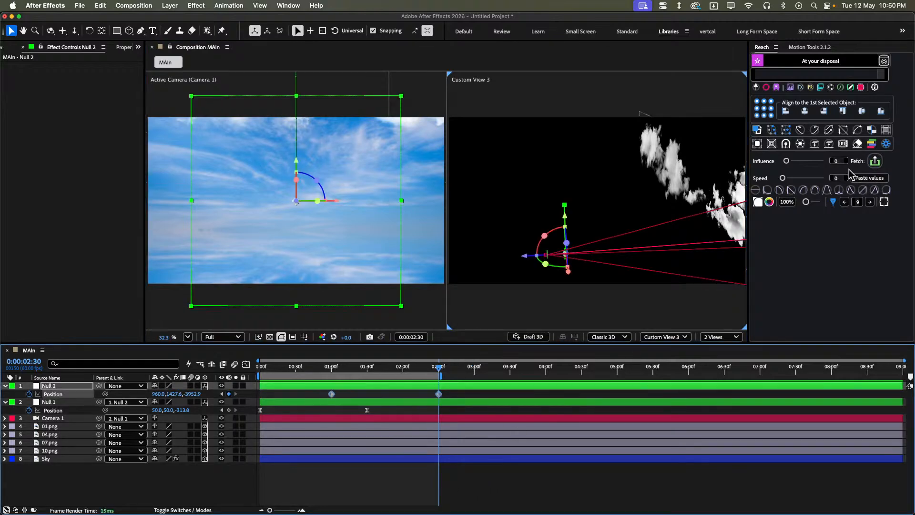
pyautogui.click(813, 48)
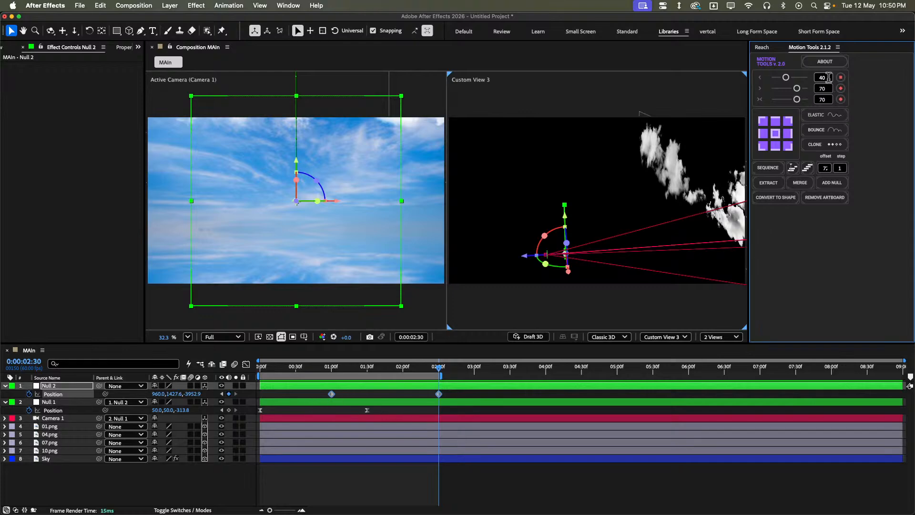
pyautogui.write('70')
pyautogui.doubleClick(825, 88)
pyautogui.write('40')
pyautogui.press('Return')
pyautogui.click(453, 476)
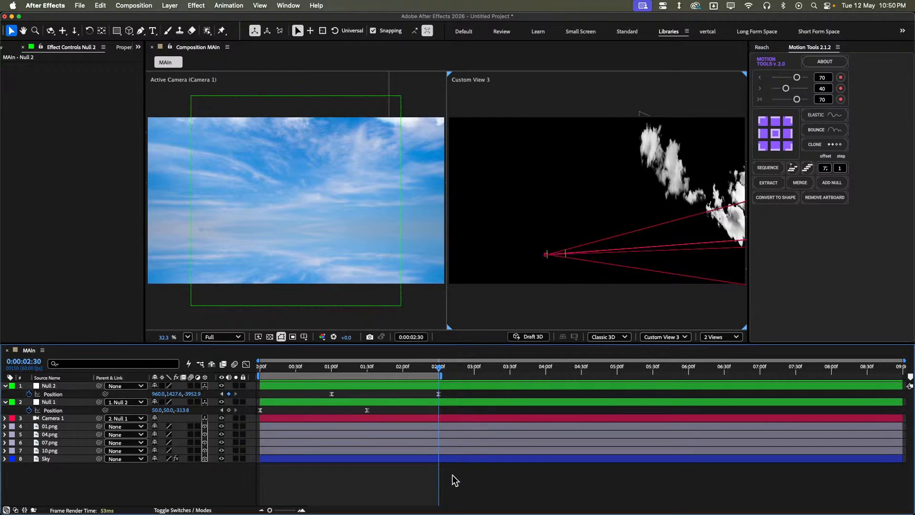
# - Preview the eased Null 2 camera drop from the start of the composition
pyautogui.press('space')
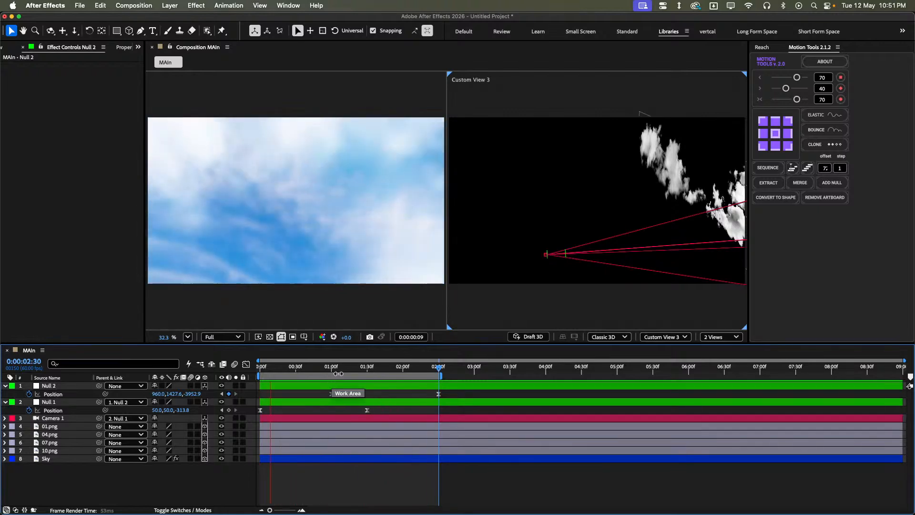
pyautogui.press('space')
pyautogui.moveTo(342, 371); pyautogui.dragTo(259, 371)
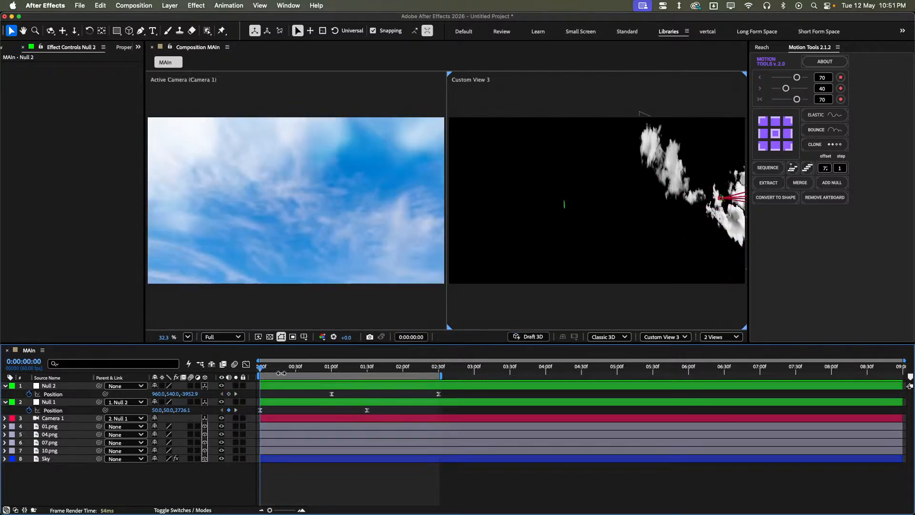
pyautogui.press('space')
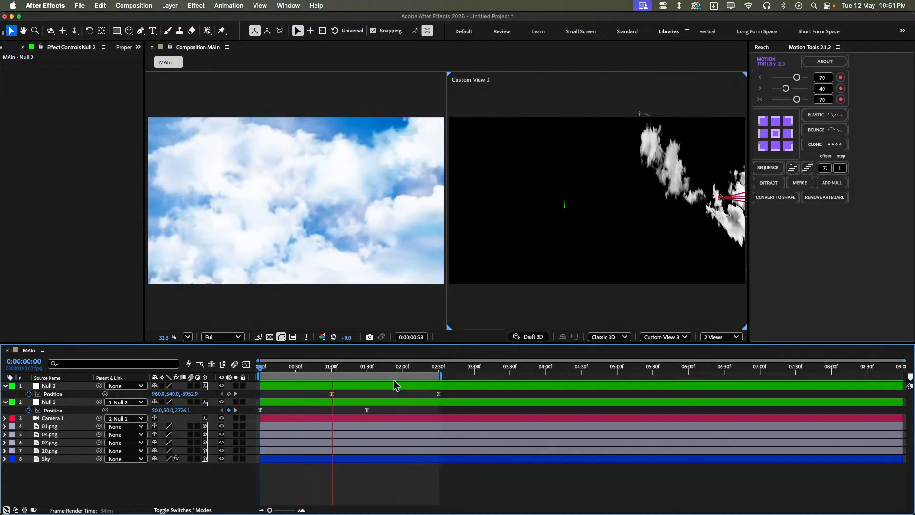
pyautogui.click(414, 371)
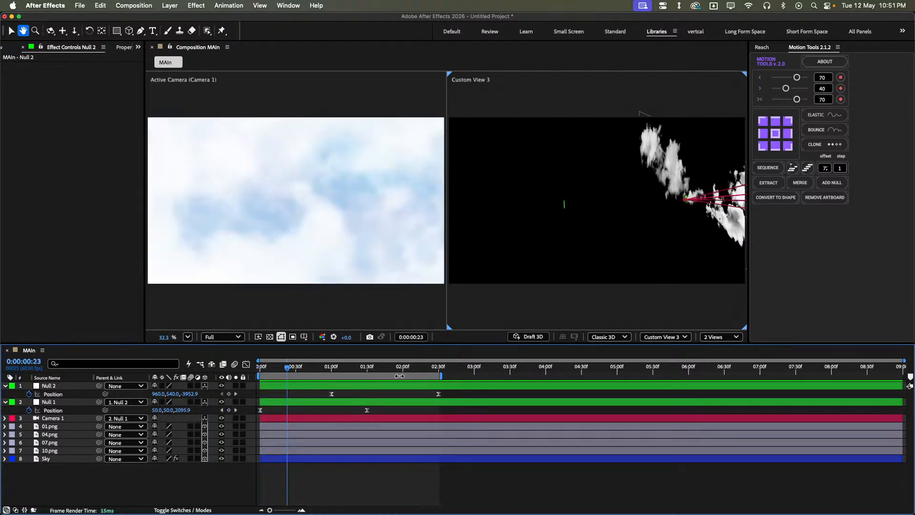
# - Dock and widen the Flow panel, and apply its circIn curve to both Null 2 Position keyframes
pyautogui.moveTo(449, 391); pyautogui.dragTo(306, 411)
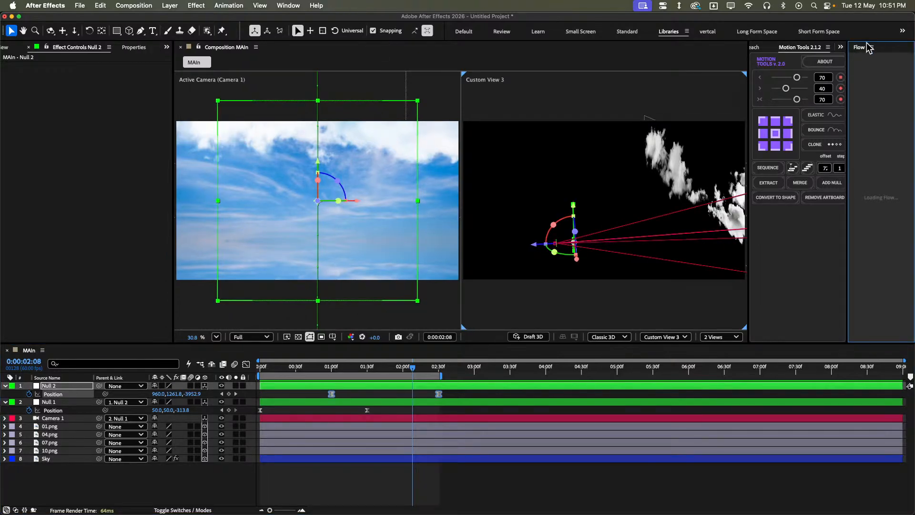
pyautogui.moveTo(866, 44); pyautogui.dragTo(815, 46)
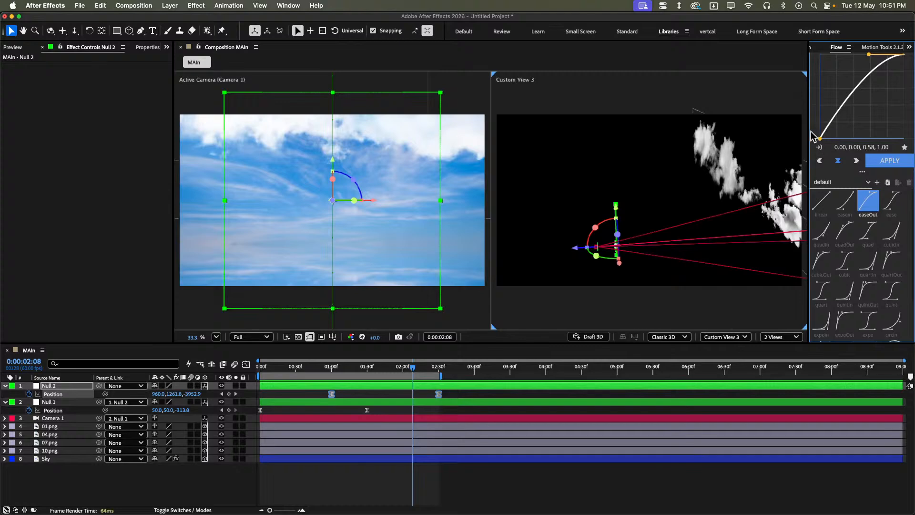
pyautogui.moveTo(809, 128); pyautogui.dragTo(743, 128)
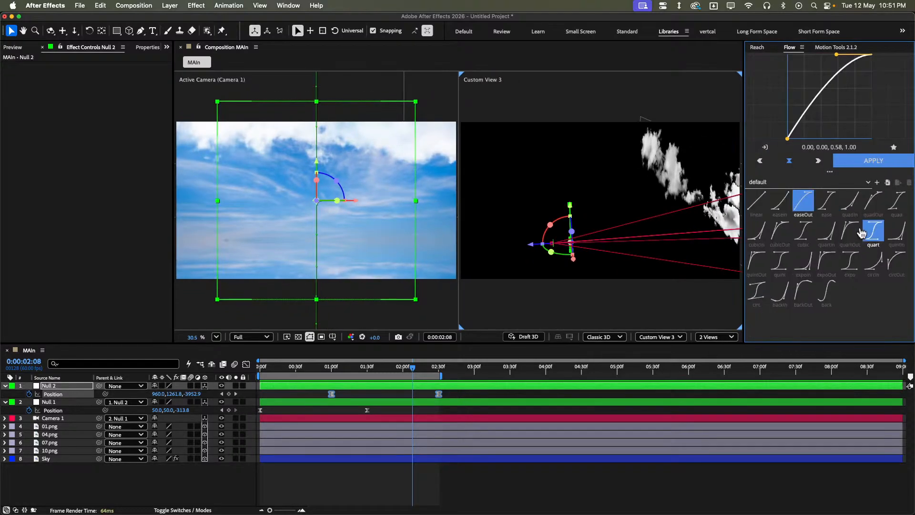
pyautogui.click(873, 268)
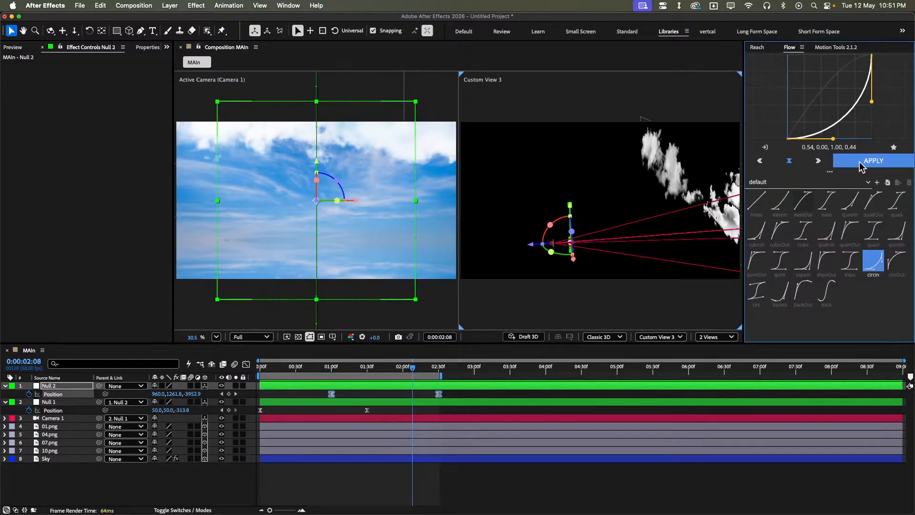
pyautogui.click(862, 161)
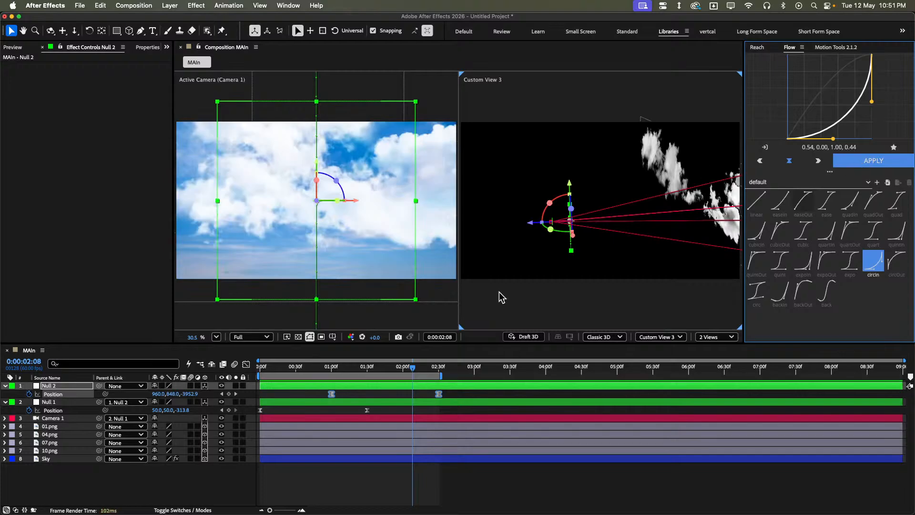
# - Preview the camera motion with the circIn easing on Null 2
pyautogui.click(468, 401)
pyautogui.press('space')
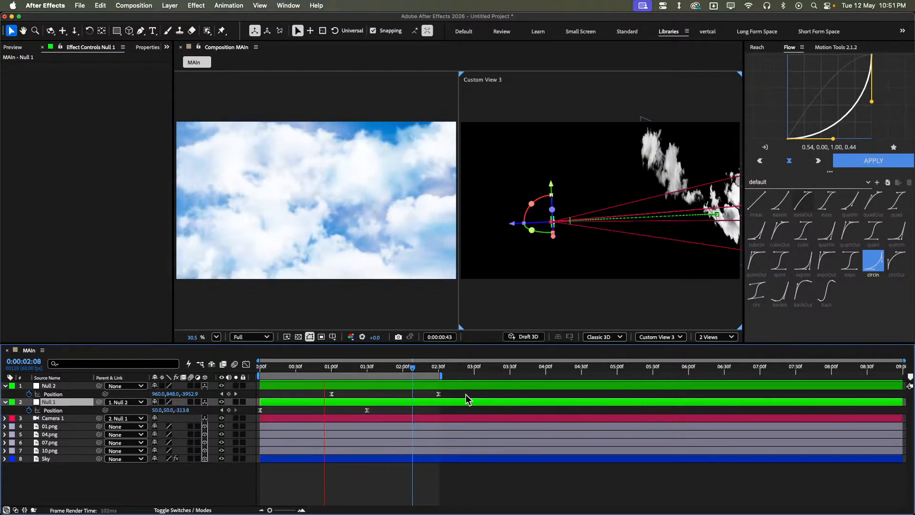
pyautogui.click(465, 395)
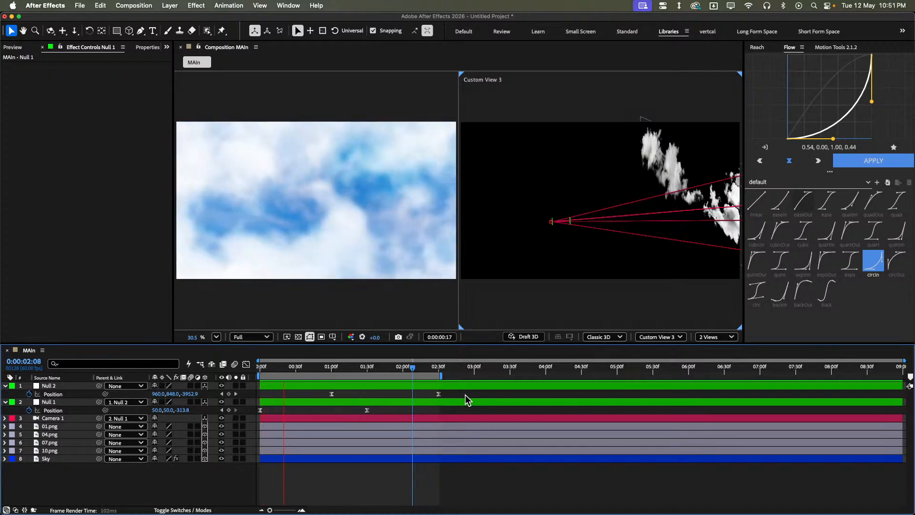
pyautogui.press('space')
# - Duplicate the 01.png cloud layer and move the copy along Z towards the camera, to about -3577
pyautogui.click(384, 443)
pyautogui.click(393, 427)
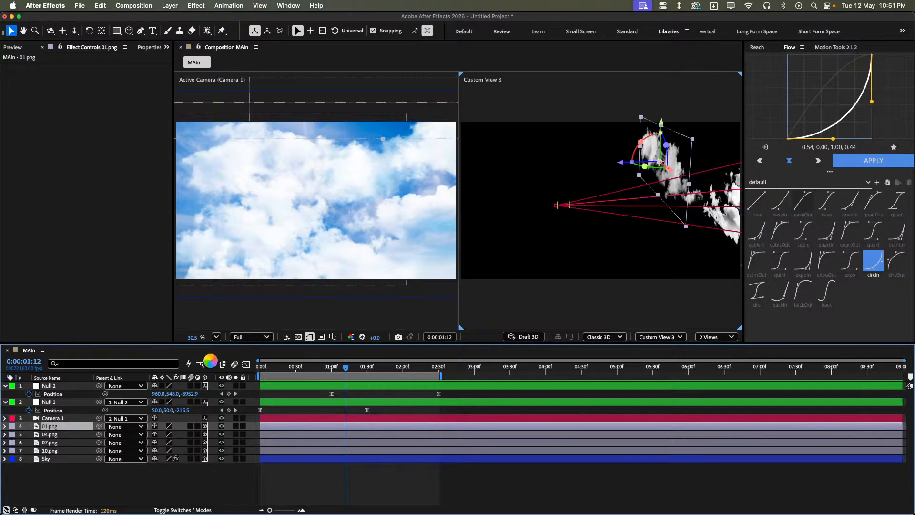
pyautogui.press('super+d')
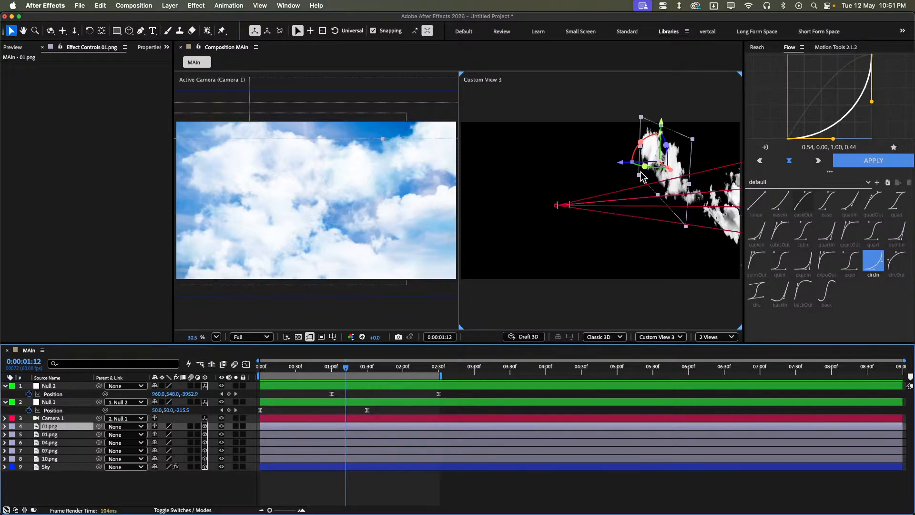
pyautogui.moveTo(631, 171); pyautogui.dragTo(596, 163)
# - Set the Scale of the duplicated 01.png cloud to 150%
pyautogui.press('s')
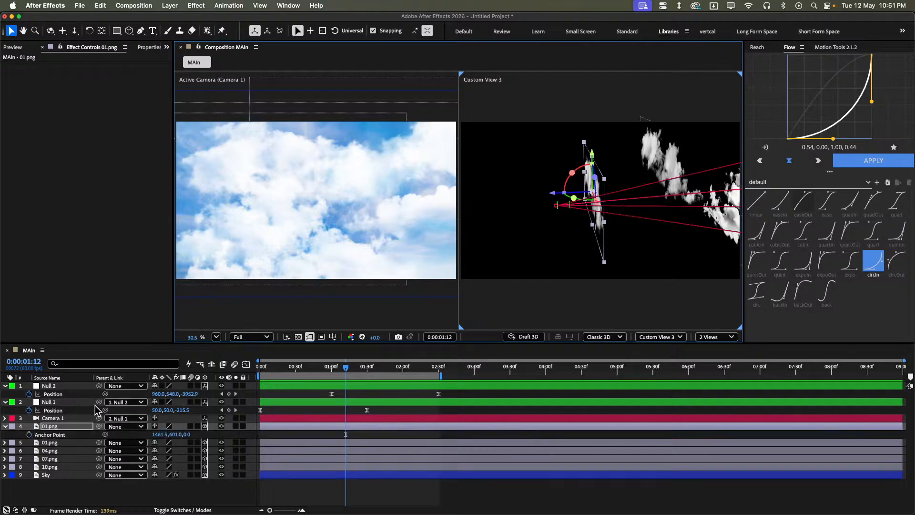
pyautogui.click(165, 435)
pyautogui.write('150')
pyautogui.press('Return')
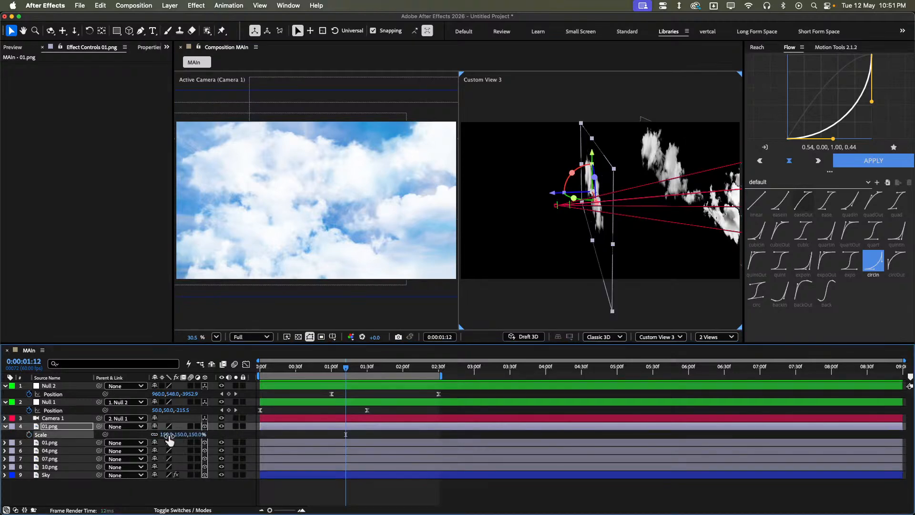
pyautogui.press('s')
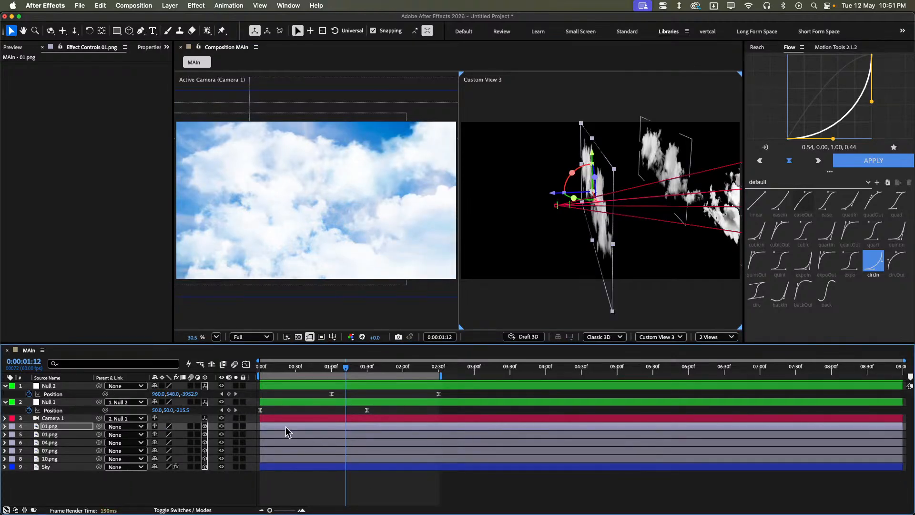
# - Add a starting Position keyframe to the duplicated 01.png cloud at 0:00:00:00
pyautogui.click(333, 369)
pyautogui.press('Home')
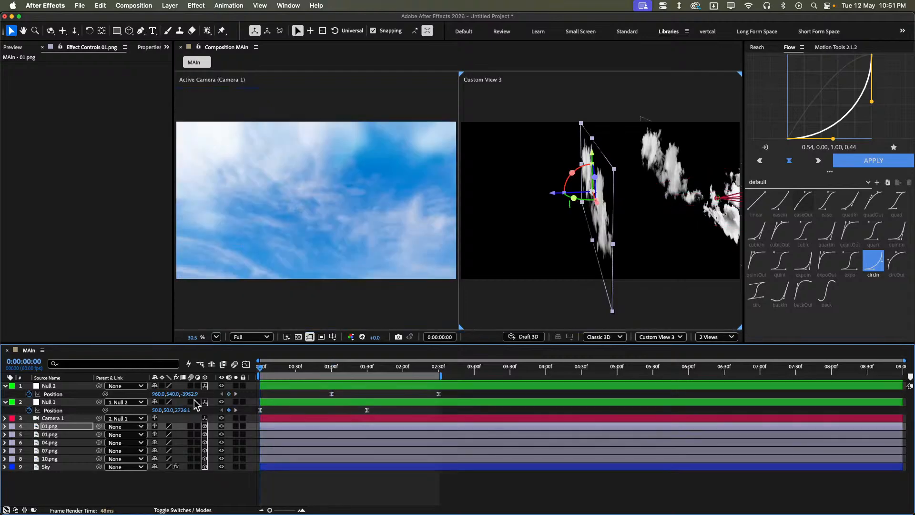
pyautogui.press('p')
pyautogui.click(32, 436)
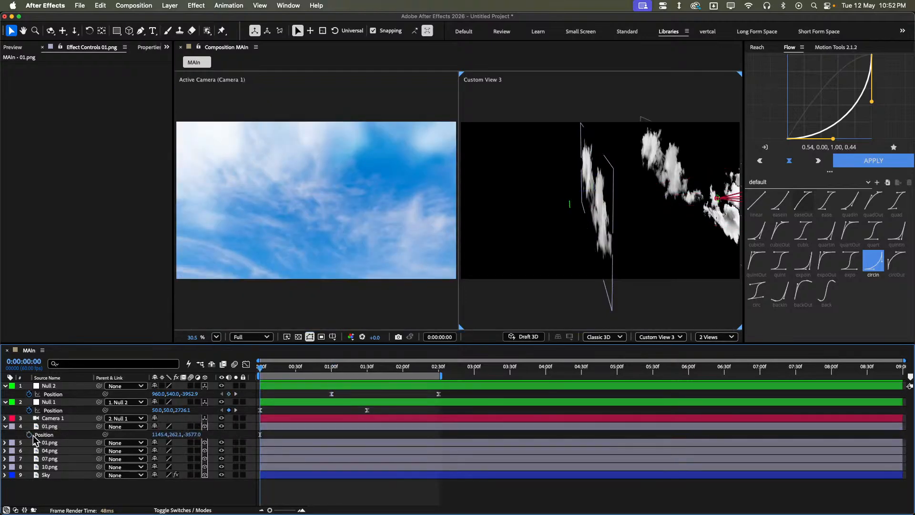
pyautogui.click(30, 435)
# - At 0:00:01:30, move the duplicated 01.png cloud closer to the camera, to a Z position of about -3850.7
pyautogui.press('k')
pyautogui.press('k')
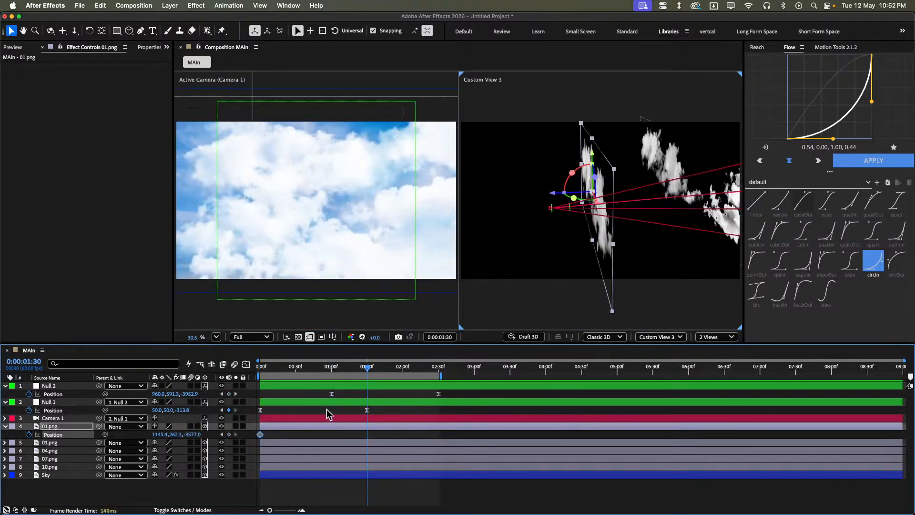
pyautogui.press('k')
pyautogui.press('j')
pyautogui.moveTo(558, 189); pyautogui.dragTo(541, 204)
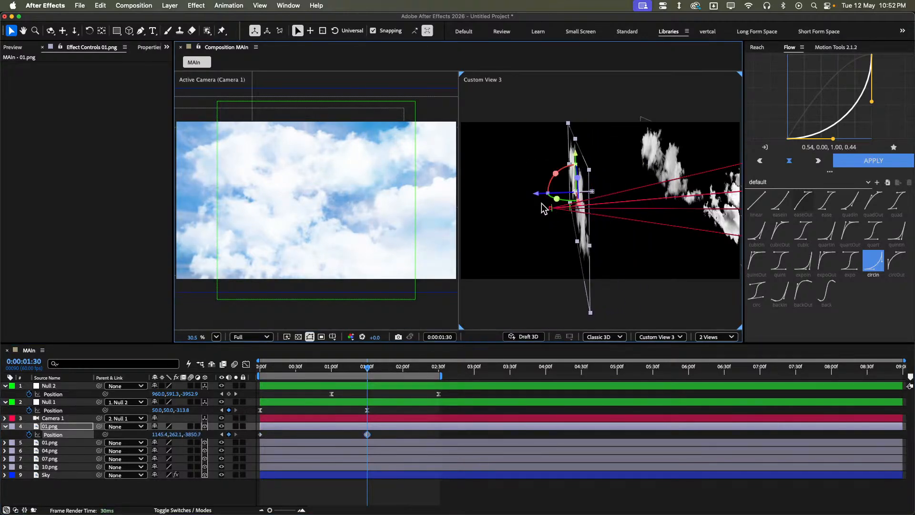
# - Show the second view from the Front and shift the duplicated 01.png cloud at 0:00:01:30 to an X position of about -140.6
pyautogui.click(310, 439)
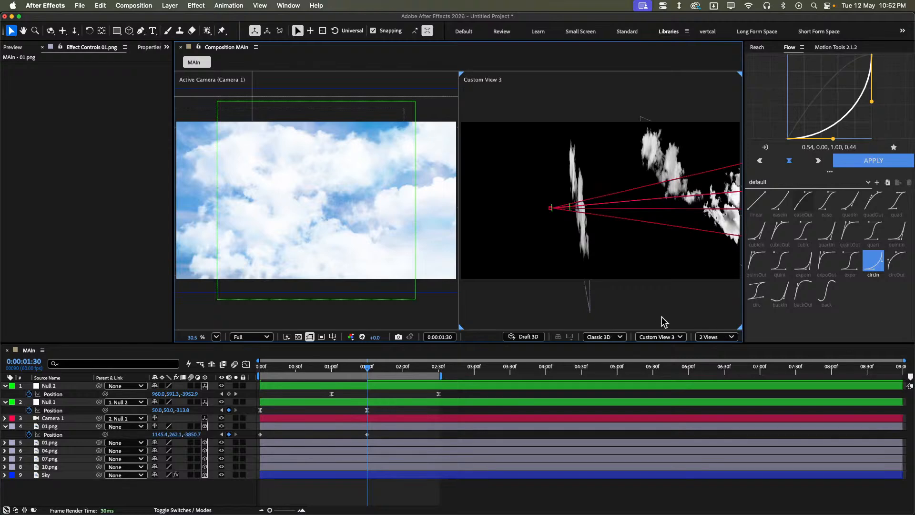
pyautogui.click(661, 336)
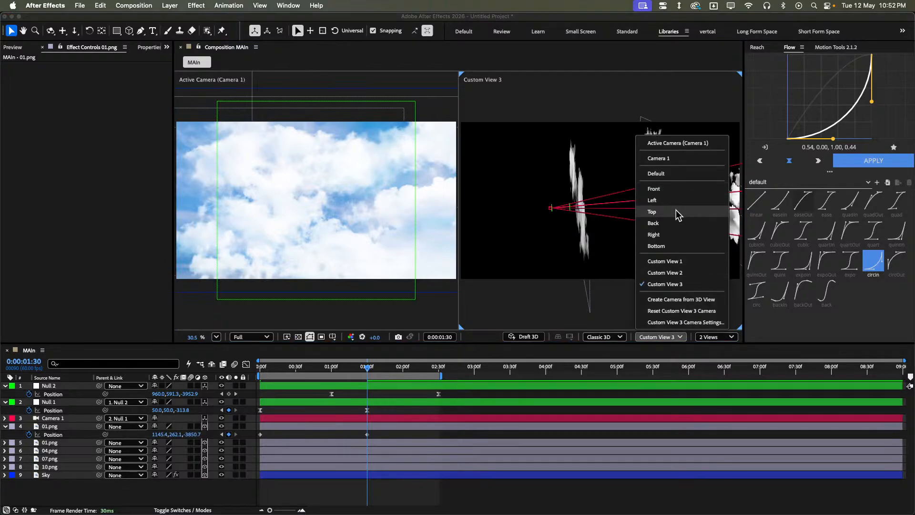
pyautogui.click(674, 189)
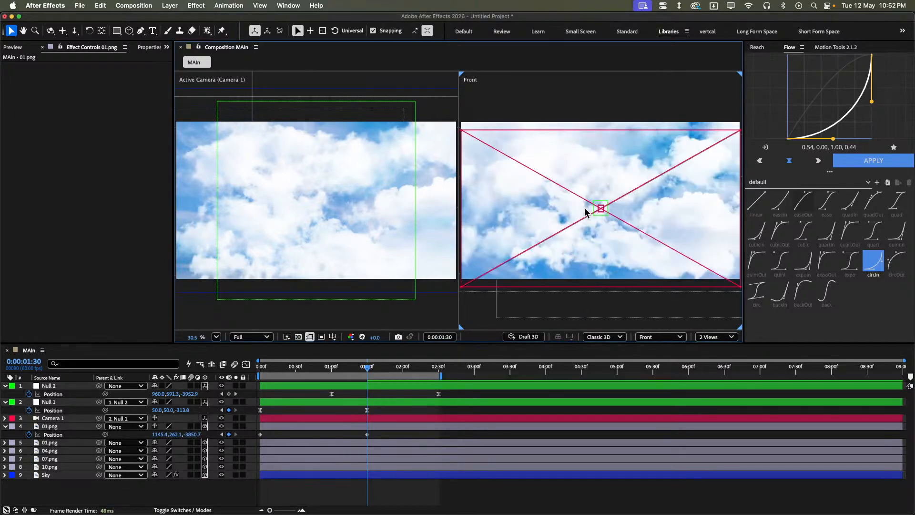
pyautogui.click(470, 475)
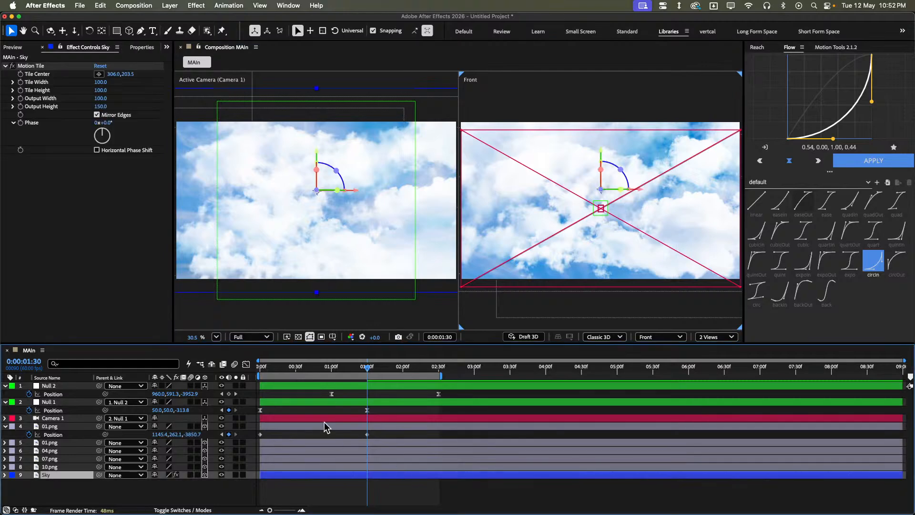
pyautogui.click(328, 427)
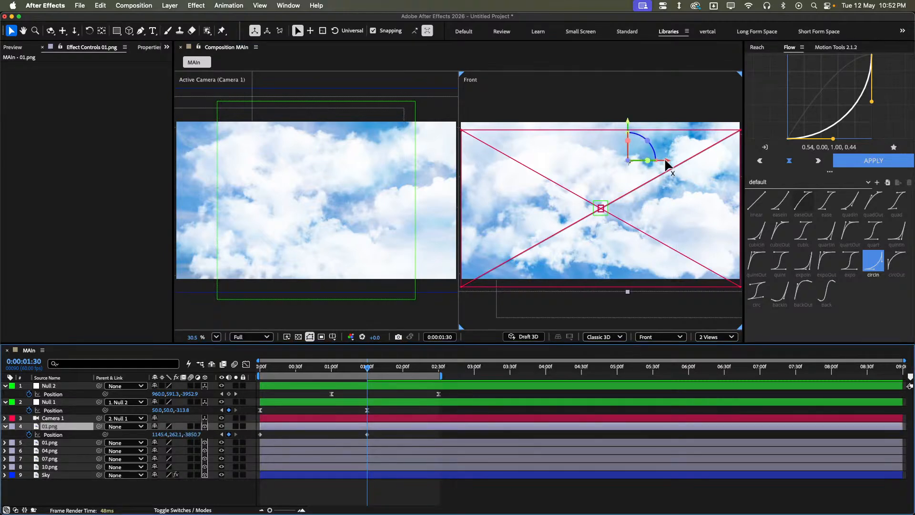
pyautogui.moveTo(668, 162); pyautogui.dragTo(472, 165)
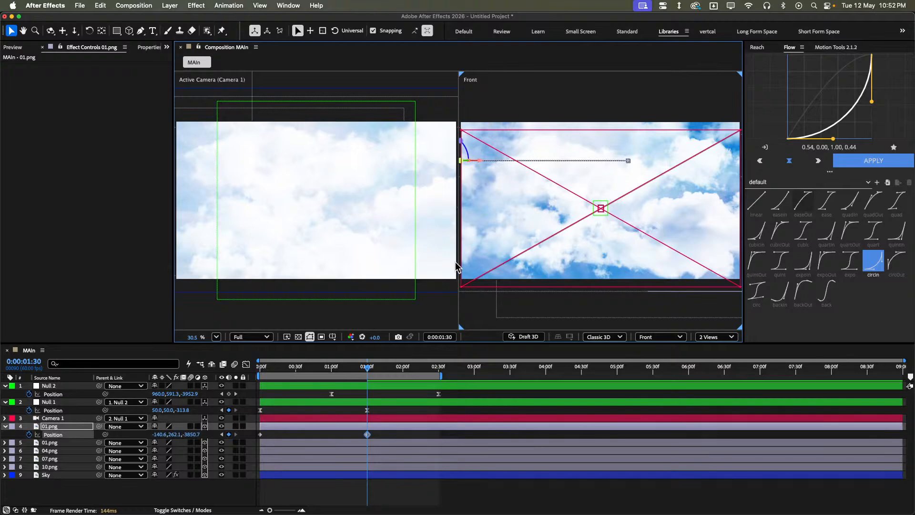
pyautogui.click(379, 434)
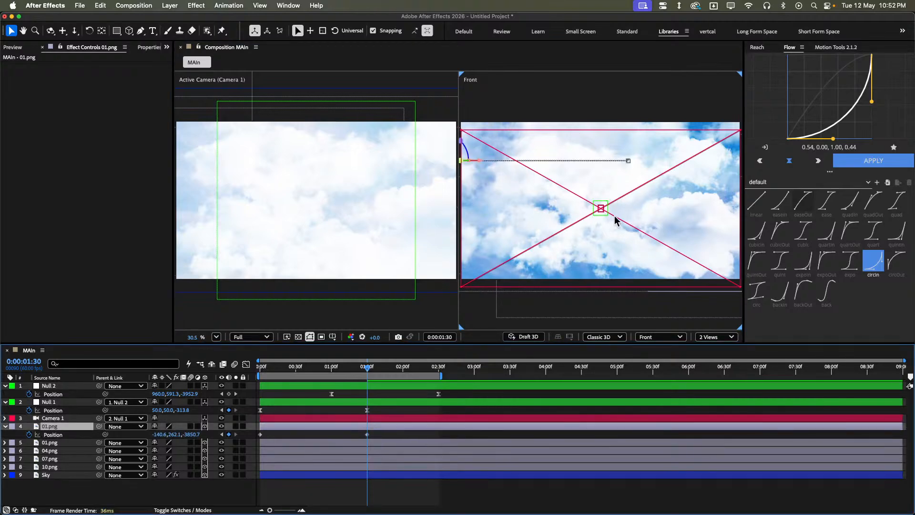
# - At 0:00:01:30, reposition the duplicated 01.png cloud in the Front view to about X -55.6 and Y 705.0
pyautogui.scroll(-3, 611, 210)
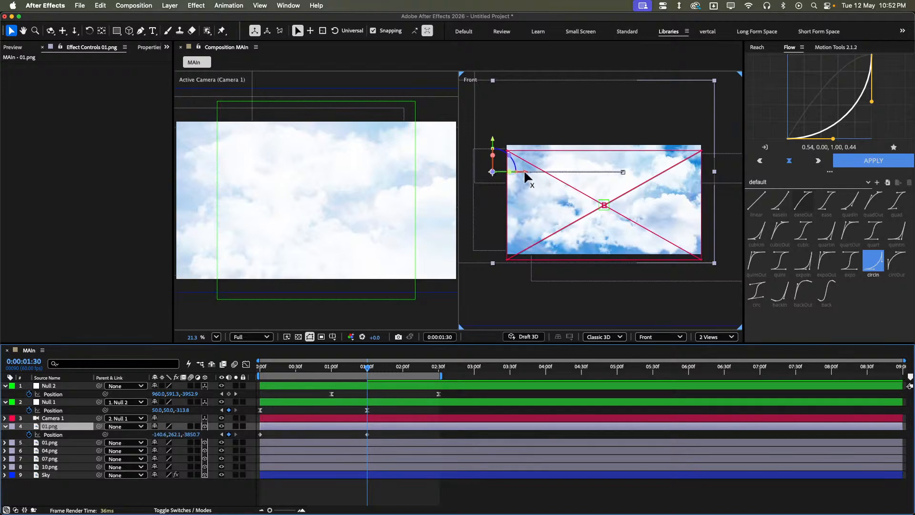
pyautogui.moveTo(525, 177); pyautogui.dragTo(527, 176)
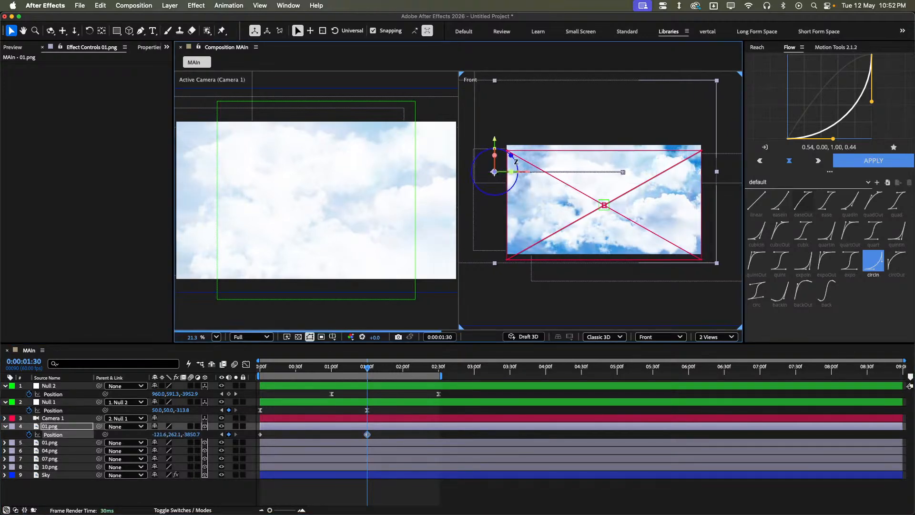
pyautogui.moveTo(495, 142); pyautogui.dragTo(499, 172)
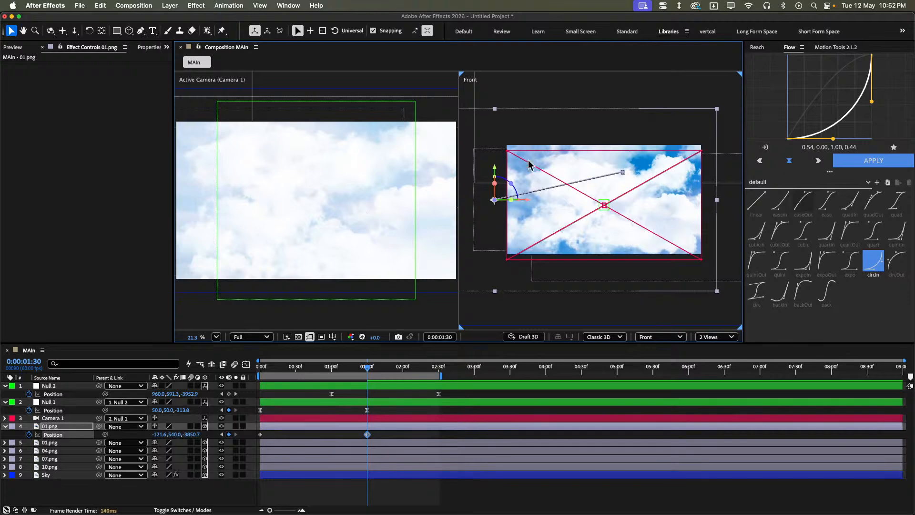
pyautogui.moveTo(496, 170); pyautogui.dragTo(498, 188)
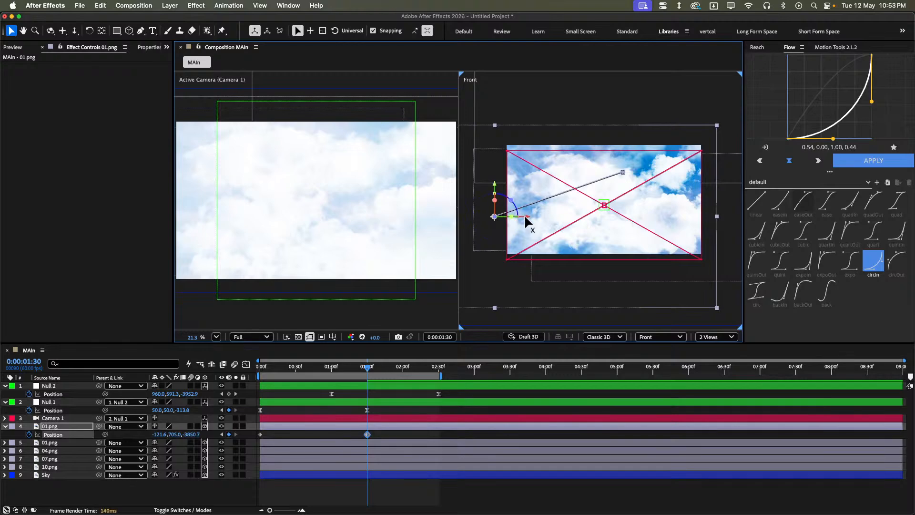
pyautogui.moveTo(525, 217)
pyautogui.mouseDown()
pyautogui.moveTo(543, 217)
pyautogui.moveTo(529, 217)
pyautogui.mouseUp()
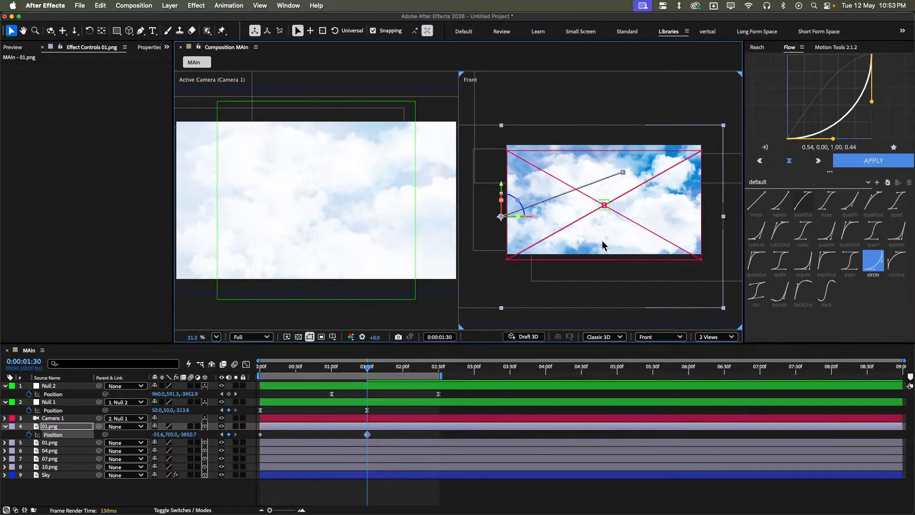
# - Delete the duplicated 01.png cloud's starting Position keyframe at 0:00:00:00
pyautogui.click(385, 432)
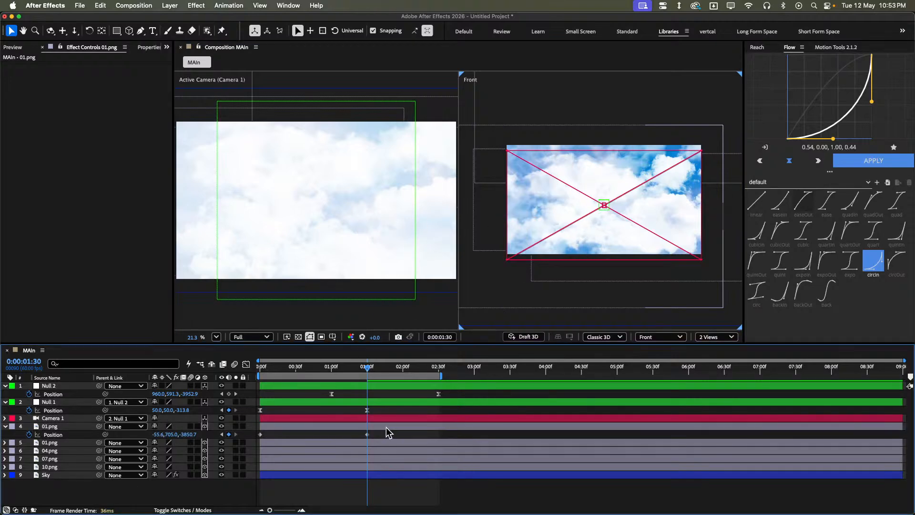
pyautogui.click(386, 428)
pyautogui.moveTo(320, 435); pyautogui.dragTo(249, 437)
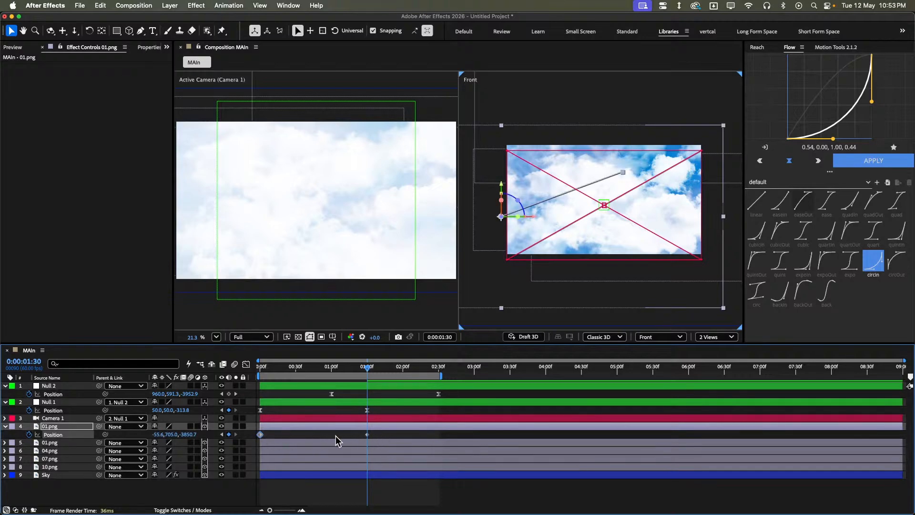
pyautogui.press('Delete')
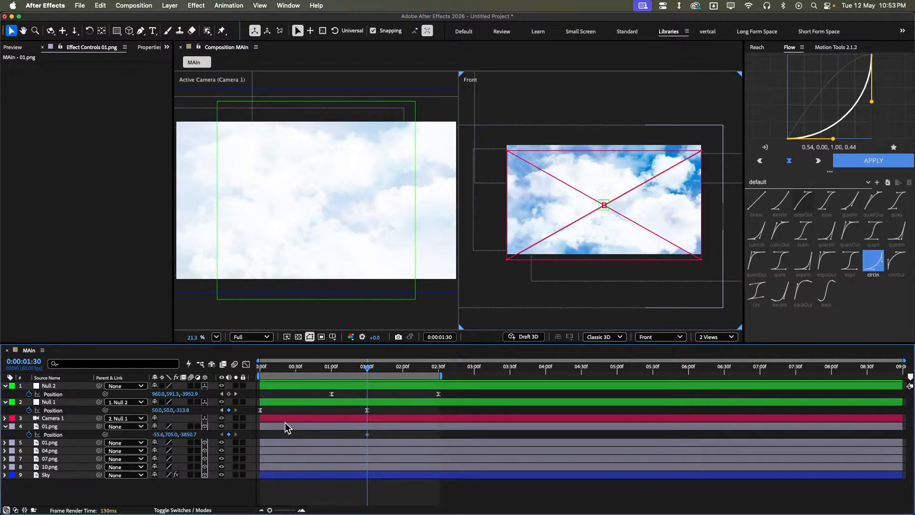
# - Select the duplicated 01.png cloud's Position keyframe at 0:00:01:30
pyautogui.moveTo(382, 438); pyautogui.dragTo(334, 441)
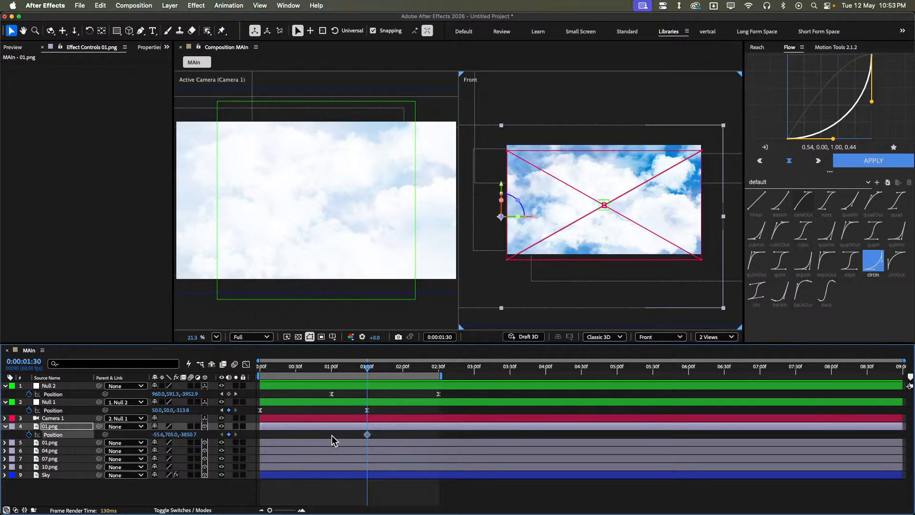
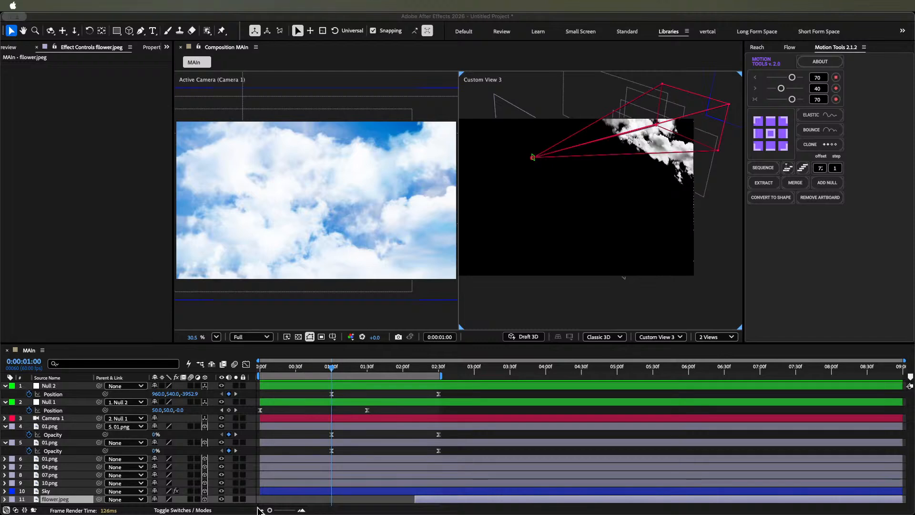
# - Start the flower image layer at 0:00:01:00 and paste the cloud's Opacity keyframes onto it
pyautogui.click(489, 372)
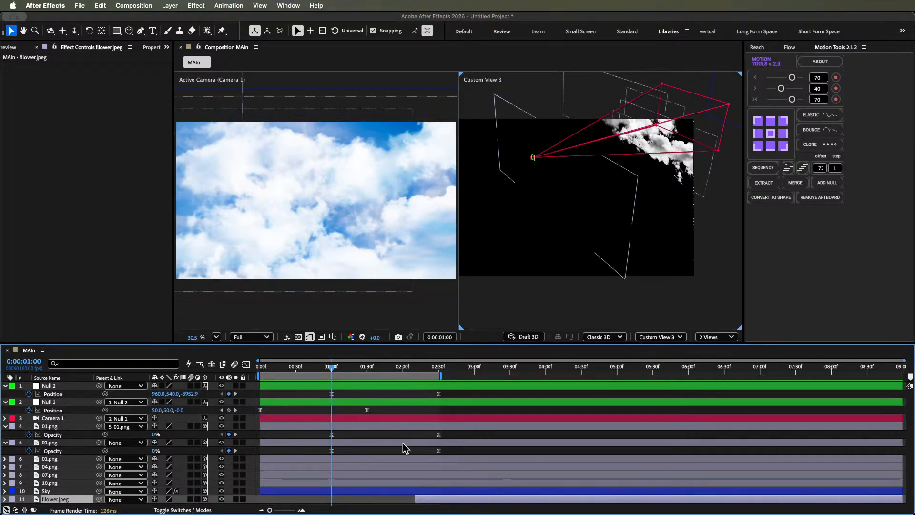
pyautogui.press('[')
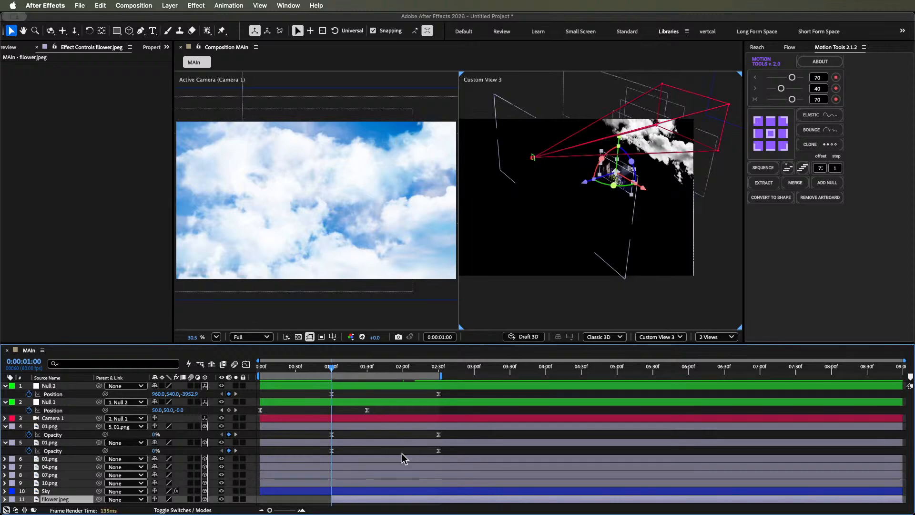
pyautogui.press('super+v')
pyautogui.press('u')
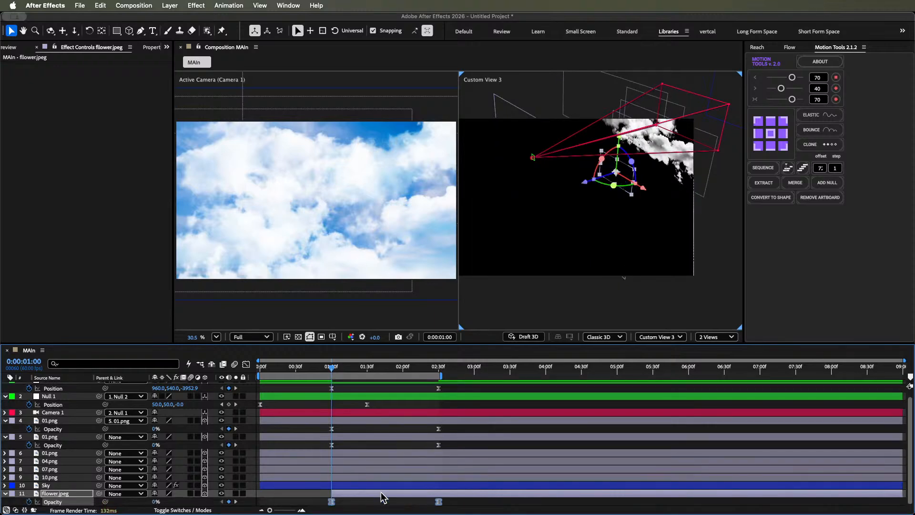
# - Time-reverse the flower image layer's Opacity keyframes and check the fade up to 0:00:02:32
pyautogui.rightClick(332, 503)
pyautogui.moveTo(384, 505)
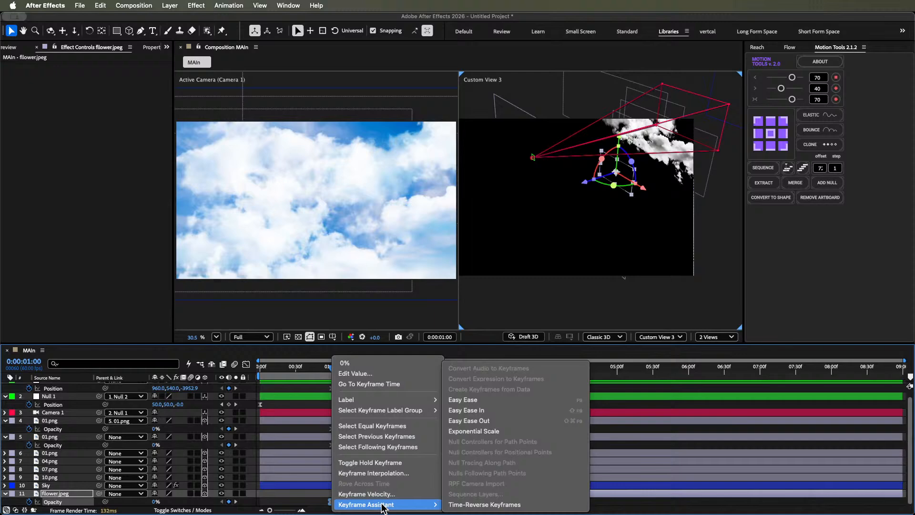
pyautogui.click(476, 506)
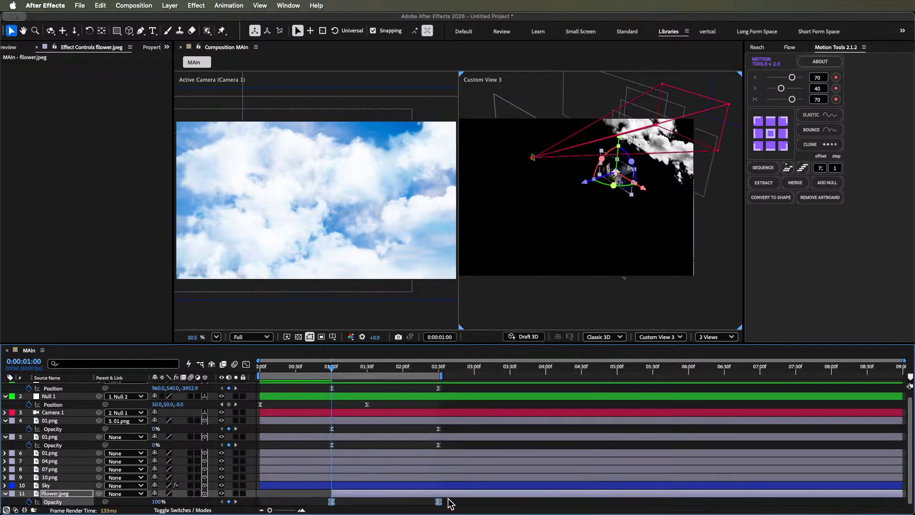
pyautogui.click(469, 507)
pyautogui.moveTo(326, 368); pyautogui.dragTo(441, 367)
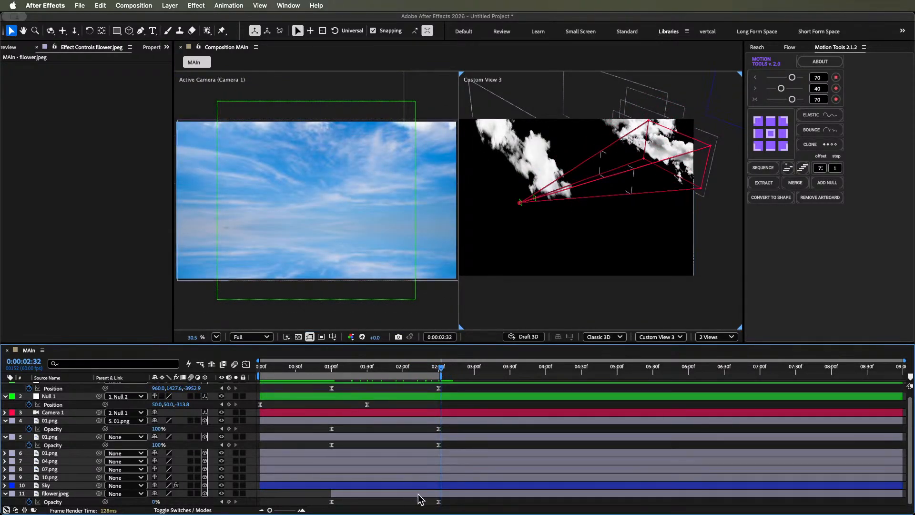
# - Time-reverse the flower image layer's two Opacity keyframes again to restore their original order
pyautogui.press('j')
pyautogui.moveTo(455, 500); pyautogui.dragTo(328, 506)
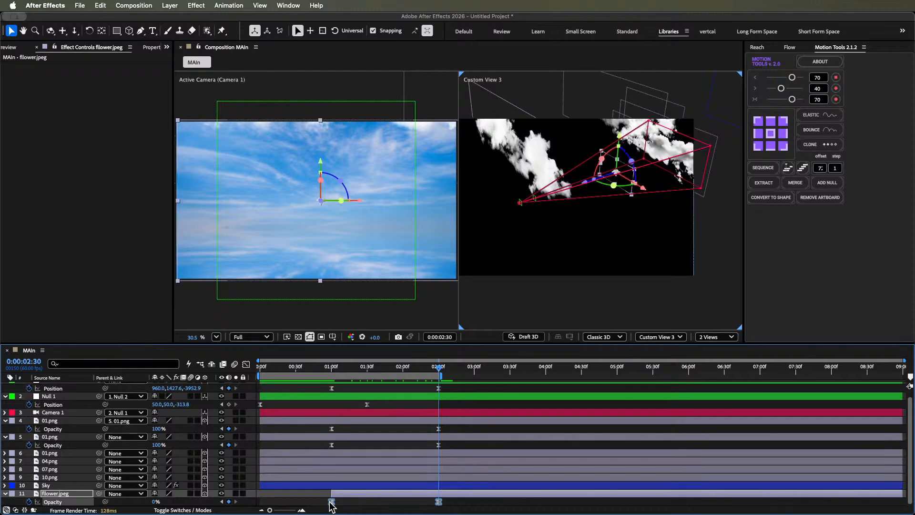
pyautogui.rightClick(331, 502)
pyautogui.moveTo(415, 505)
pyautogui.click(487, 504)
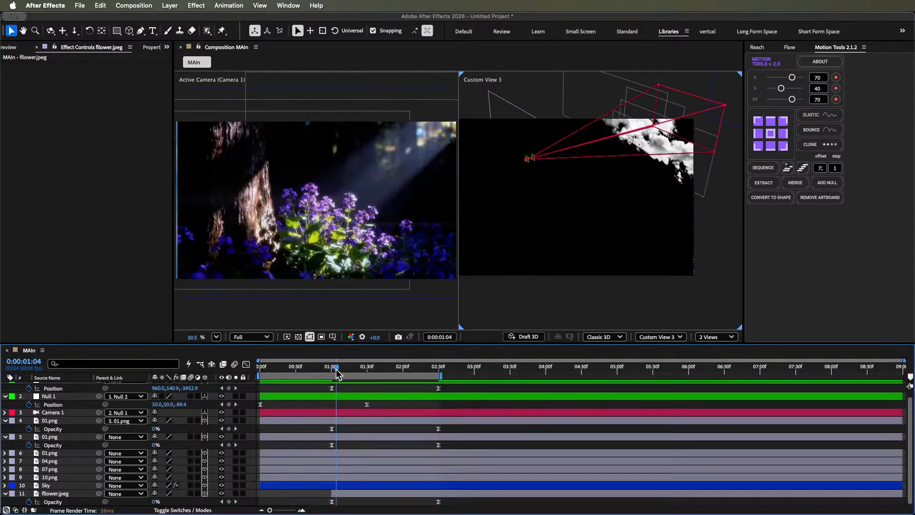
# - Extend the work area's end to about 0:00:03:01 and preview the transition from the clouds to the flower image
pyautogui.moveTo(335, 372); pyautogui.dragTo(375, 367)
pyautogui.press('space')
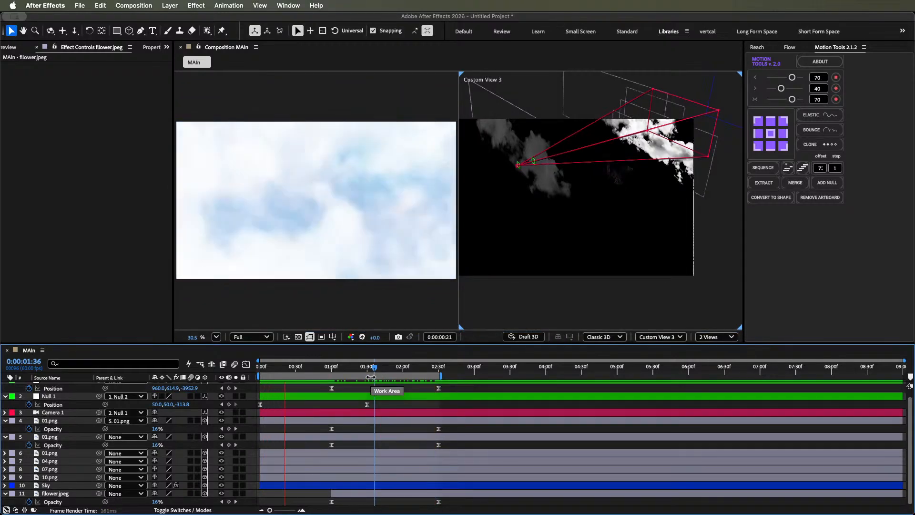
pyautogui.click(500, 373)
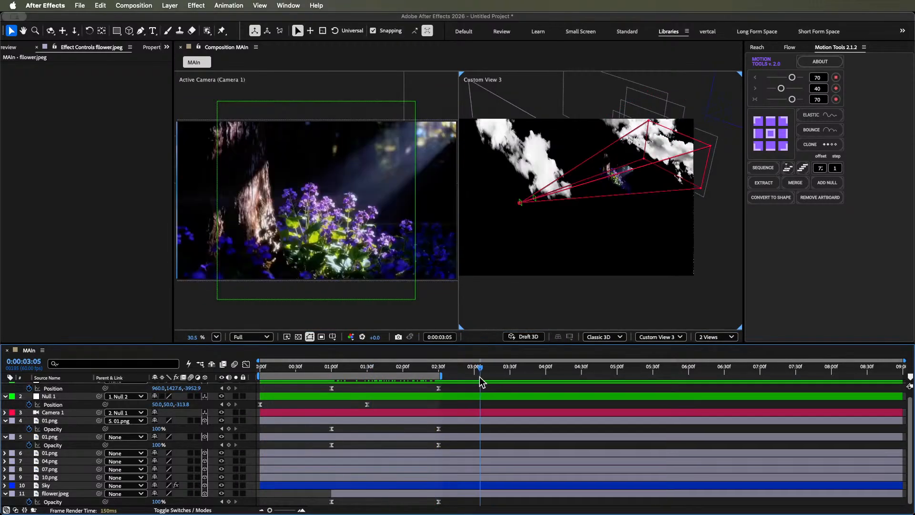
pyautogui.moveTo(479, 377); pyautogui.dragTo(477, 379)
pyautogui.press('space')
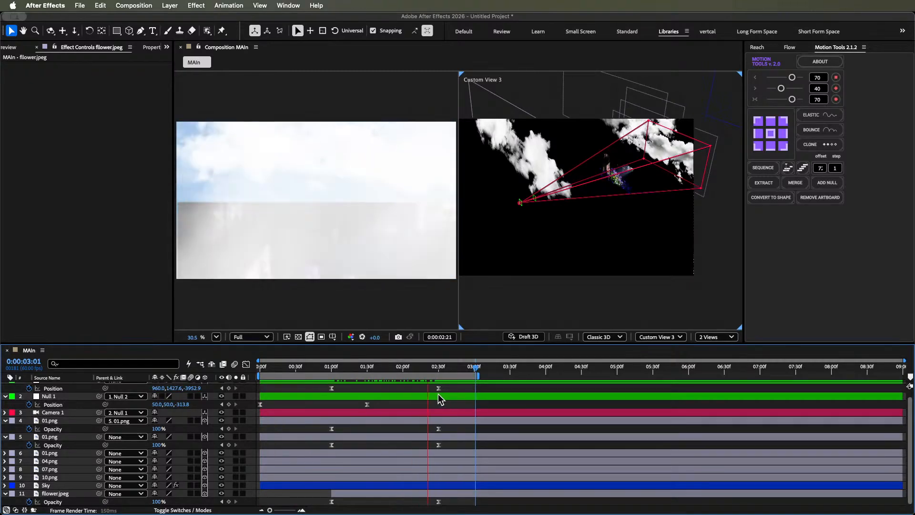
pyautogui.press('space')
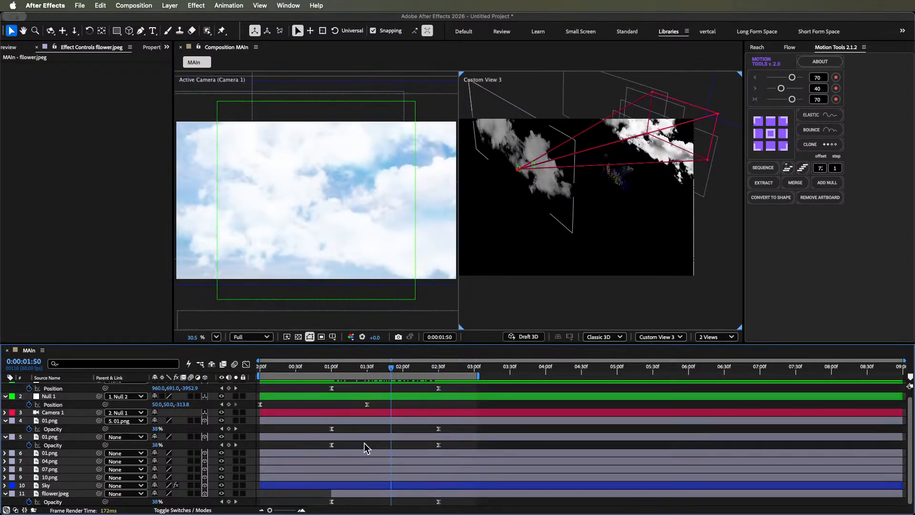
# - Apply the Linear Wipe effect to the flower image layer
pyautogui.press('j')
pyautogui.click(375, 494)
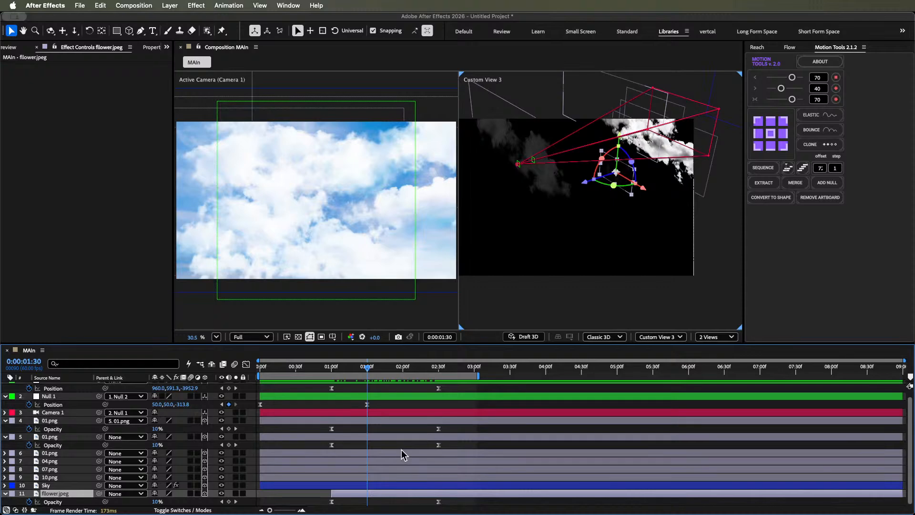
pyautogui.hotkey('ctrl', 'space')
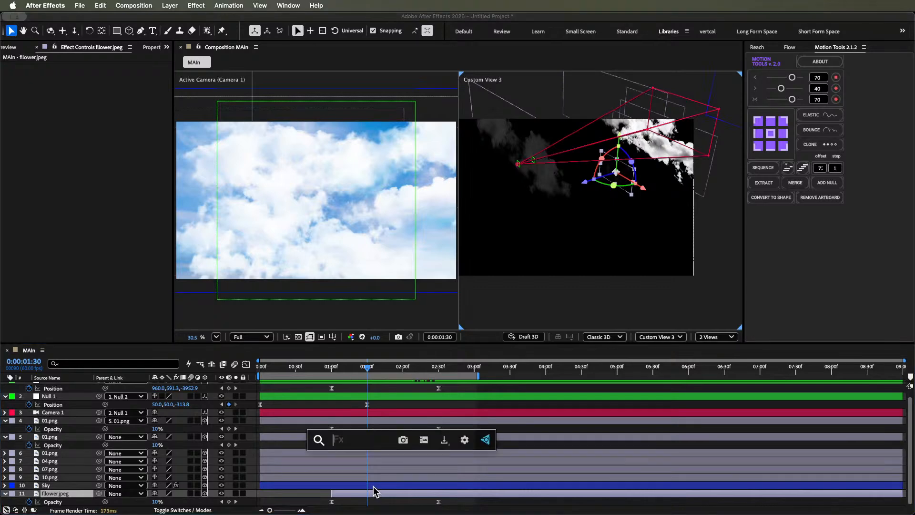
pyautogui.write('cc')
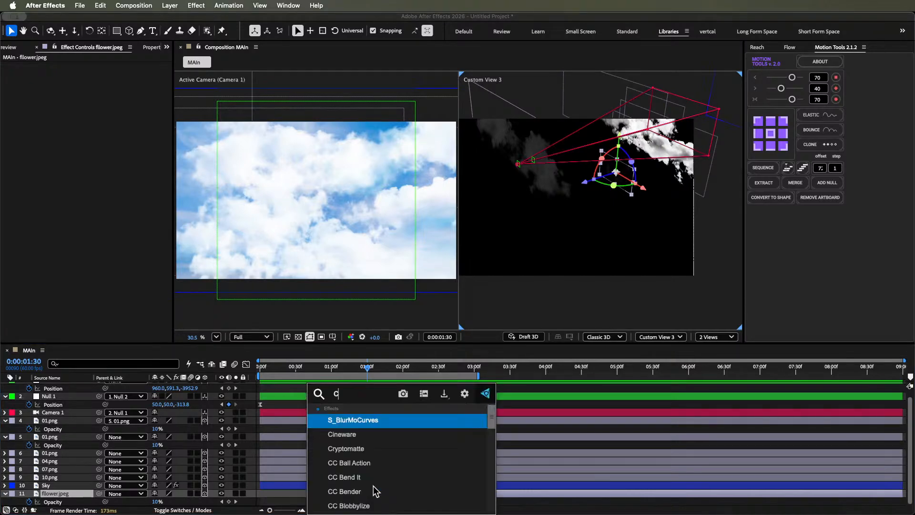
pyautogui.press('BackSpace')
pyautogui.press('BackSpace')
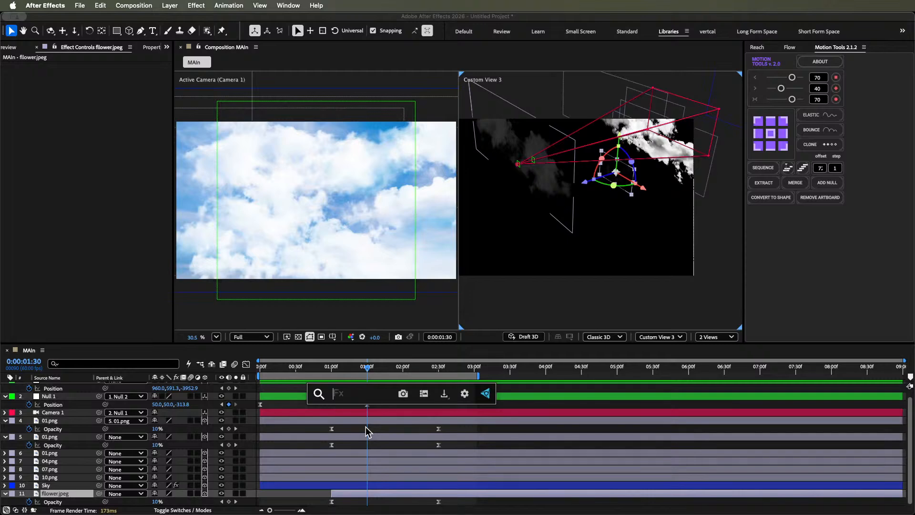
pyautogui.write('line')
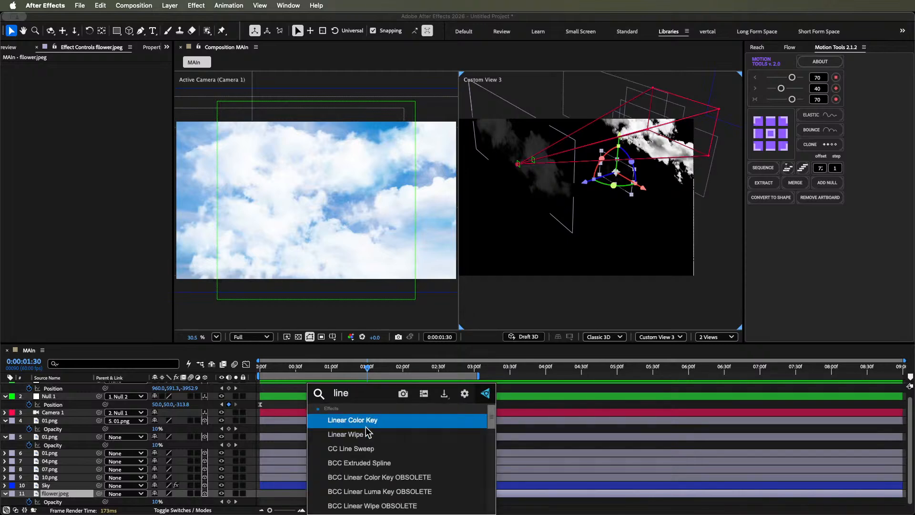
pyautogui.click(363, 433)
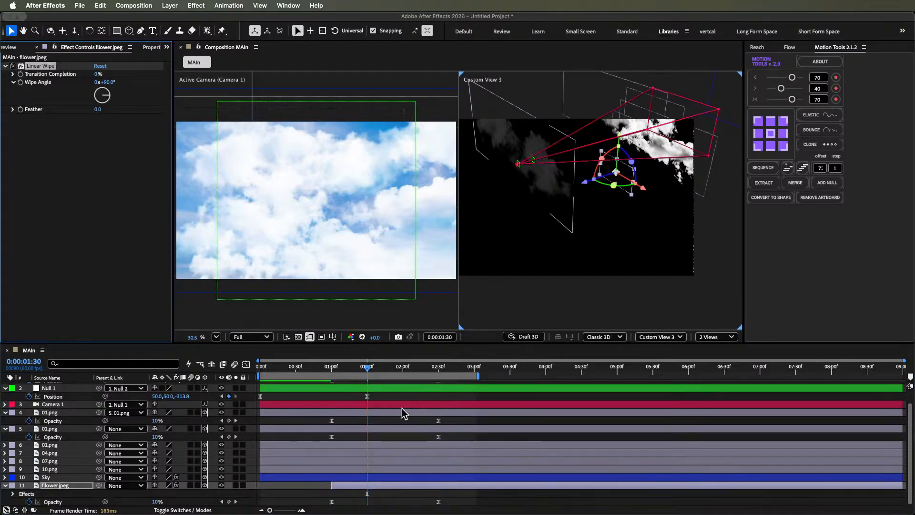
# - Set the Linear Wipe's Wipe Angle to 0° and, at 0:00:02:19, its Transition Completion to 35%
pyautogui.press('j')
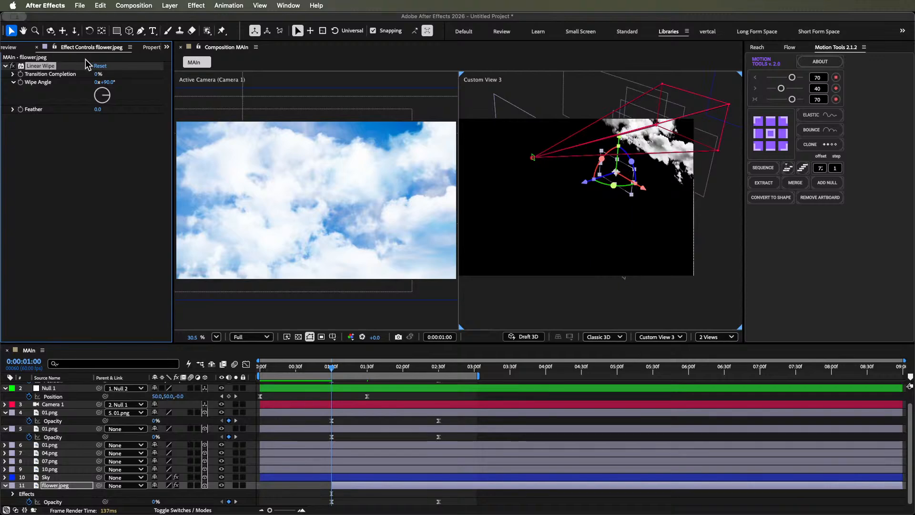
pyautogui.press('Return')
pyautogui.click(109, 78)
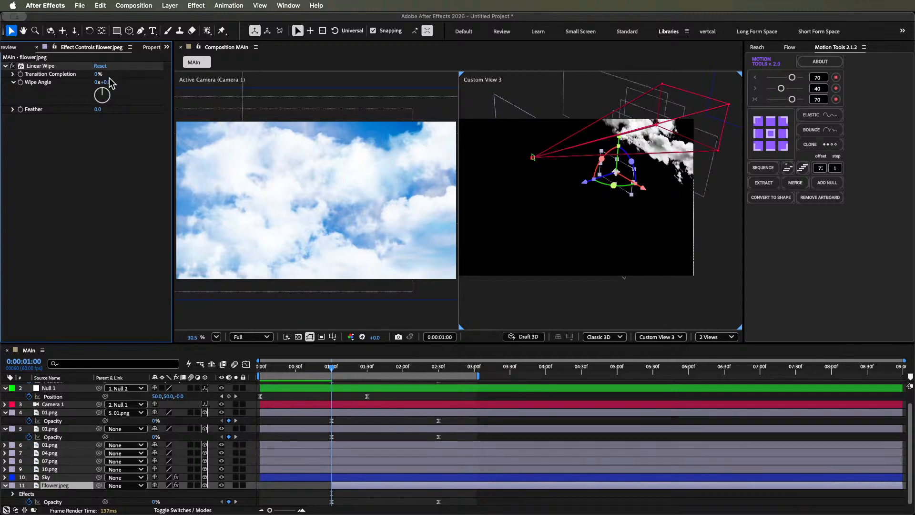
pyautogui.moveTo(381, 366); pyautogui.dragTo(425, 366)
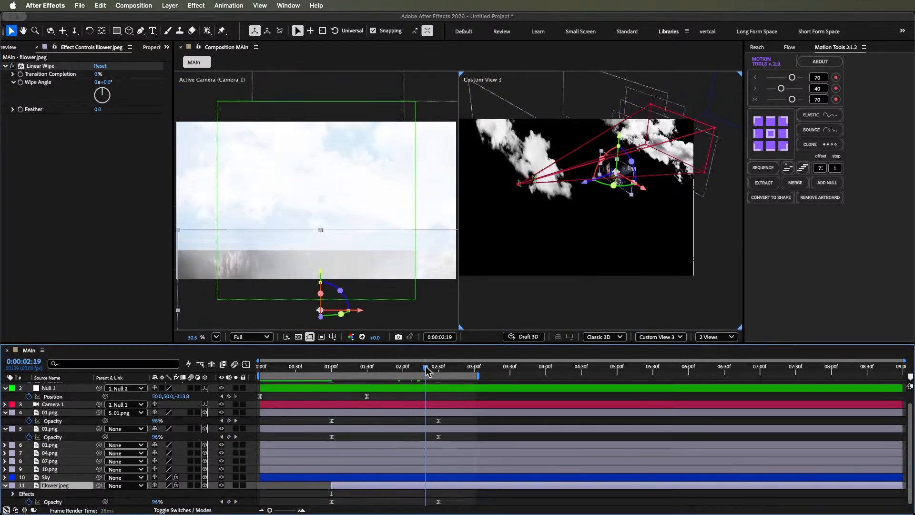
pyautogui.moveTo(98, 74); pyautogui.dragTo(113, 76)
# - Try a Linear Wipe angle of 150°, change it to 180°, and set the Feather to 100
pyautogui.click(107, 82)
pyautogui.write('150')
pyautogui.press('Return')
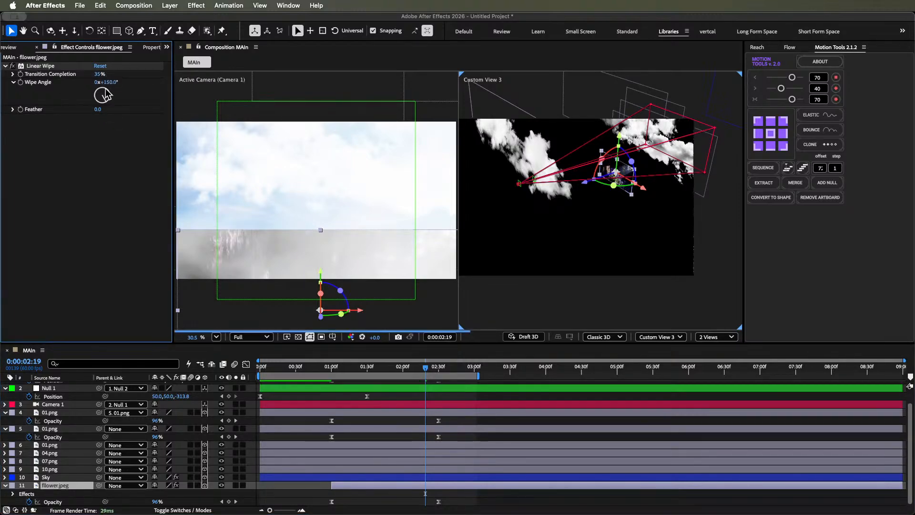
pyautogui.click(110, 82)
pyautogui.write('1')
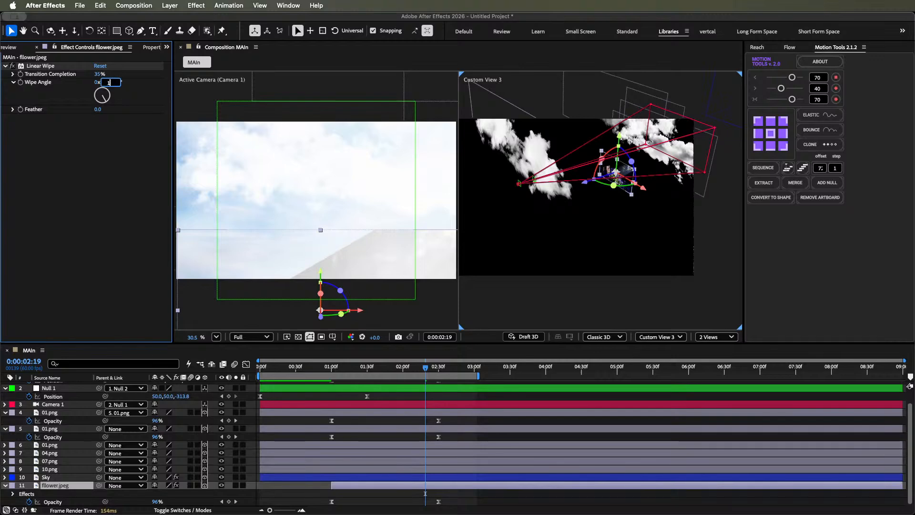
pyautogui.write('80')
pyautogui.press('Return')
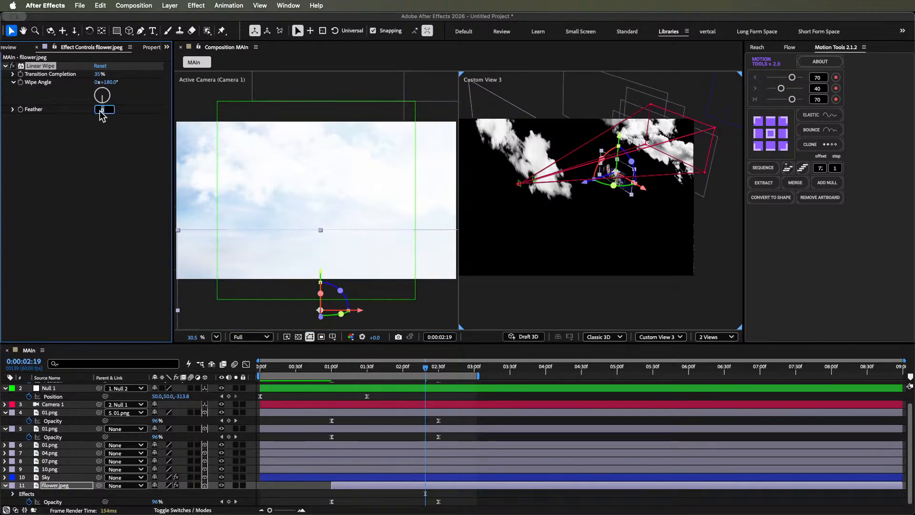
pyautogui.press('Return')
# - Keyframe the Linear Wipe's Transition Completion at 0% at 0:00:01:00 and at 0:00:02:30
pyautogui.press('j')
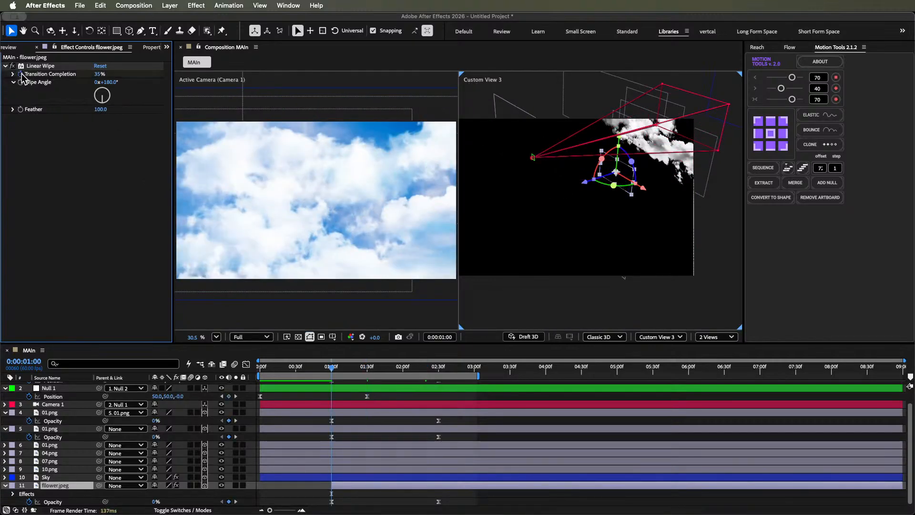
pyautogui.click(21, 75)
pyautogui.moveTo(99, 75); pyautogui.dragTo(3, 88)
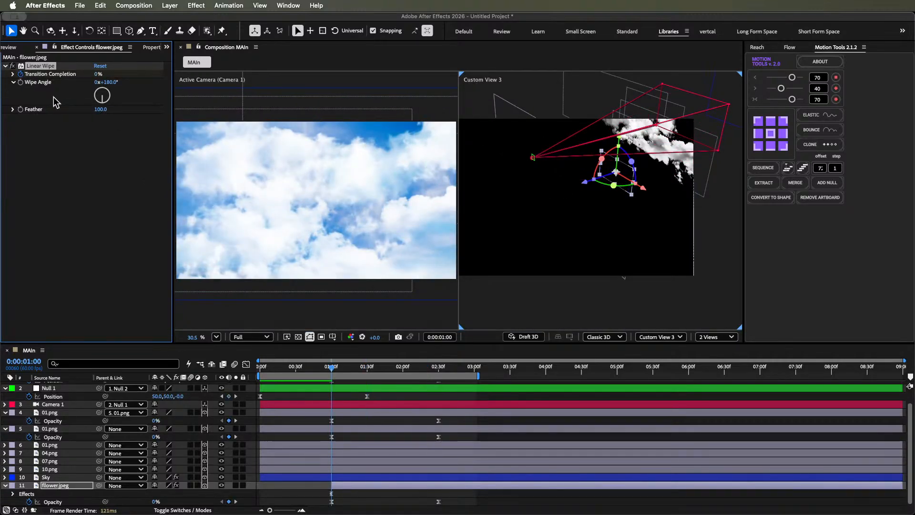
pyautogui.press('space')
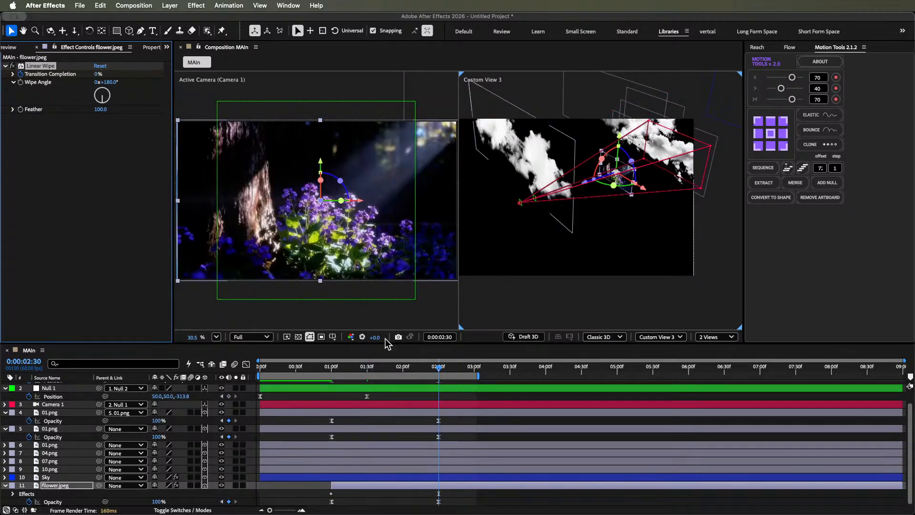
pyautogui.click(420, 370)
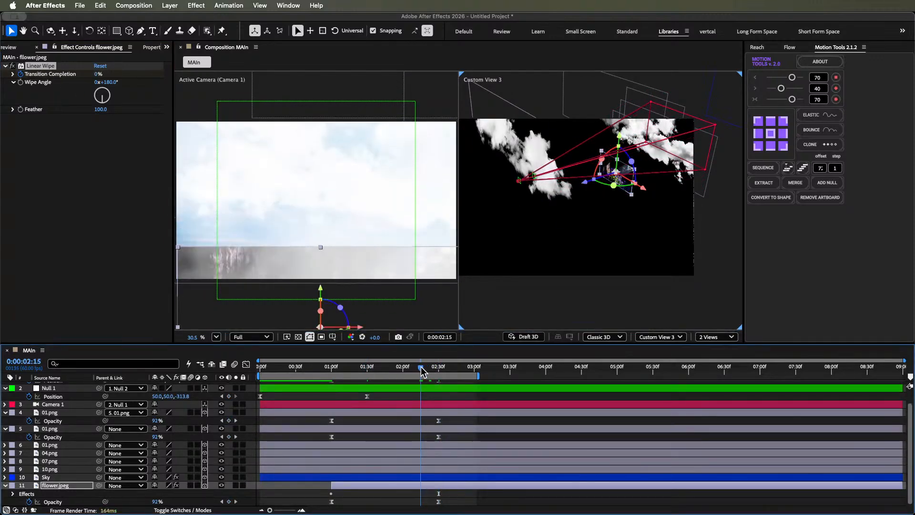
pyautogui.press('k')
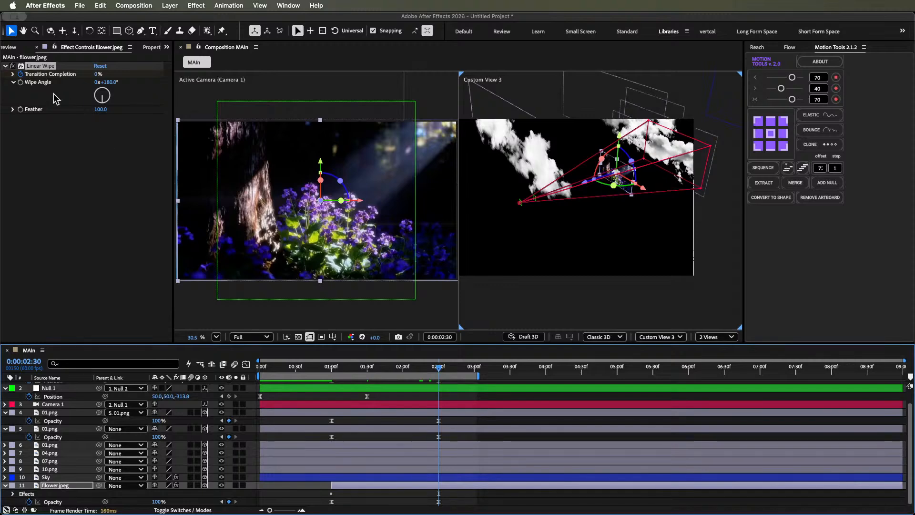
# - Set the Transition Completion to 100% at 0:00:01:00 and show the flower image layer's keyframes
pyautogui.press('j')
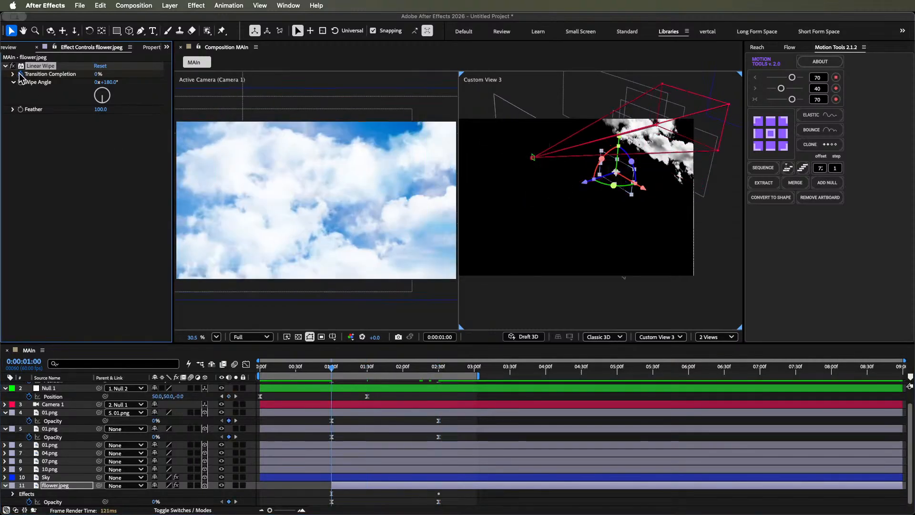
pyautogui.moveTo(97, 80); pyautogui.dragTo(282, 76)
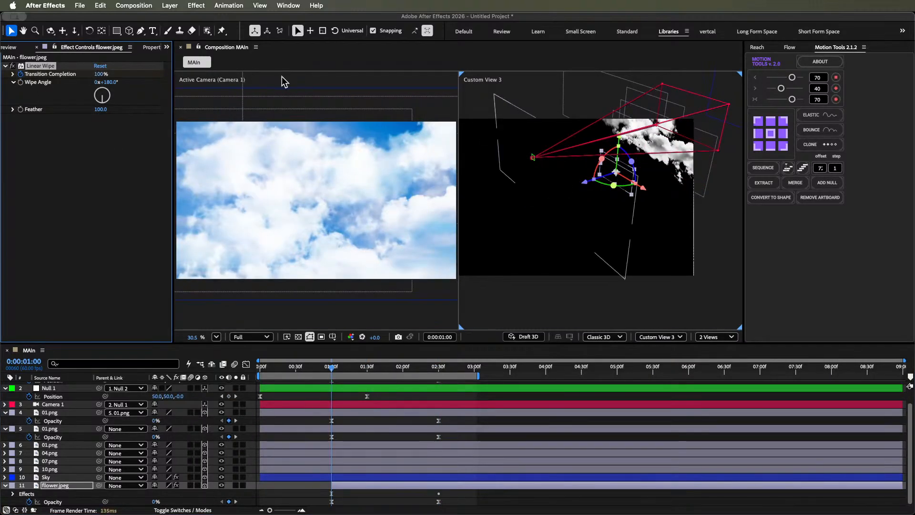
pyautogui.press('u')
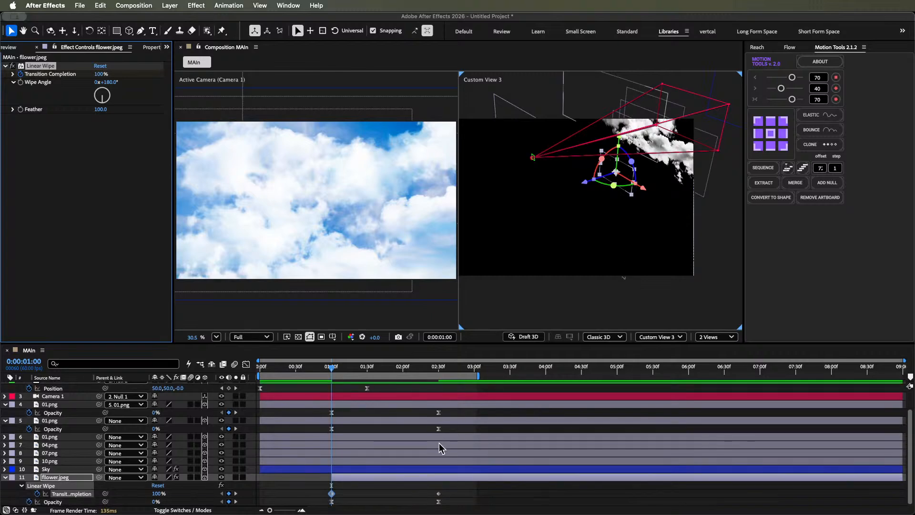
# - Ease both Transition Completion keyframes with the Motion Tools values 40 and 70, and preview the wipe
pyautogui.moveTo(464, 486); pyautogui.dragTo(328, 497)
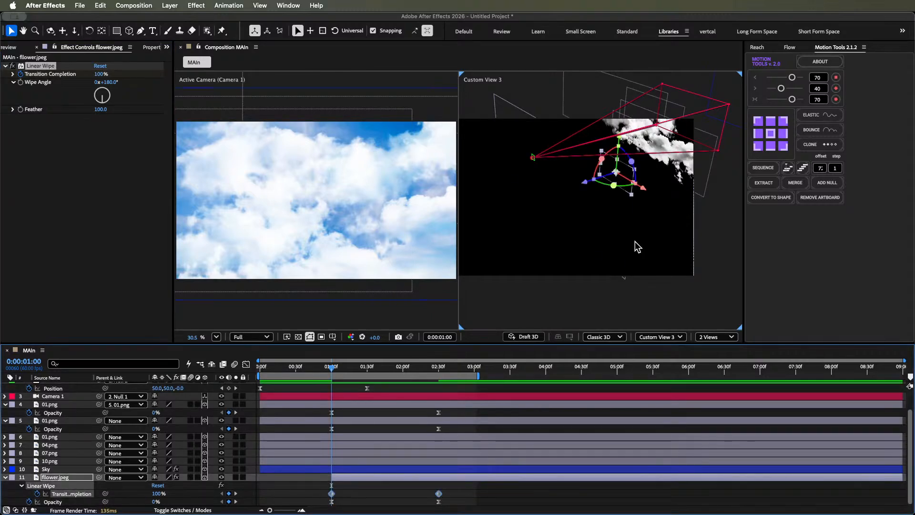
pyautogui.click(781, 88)
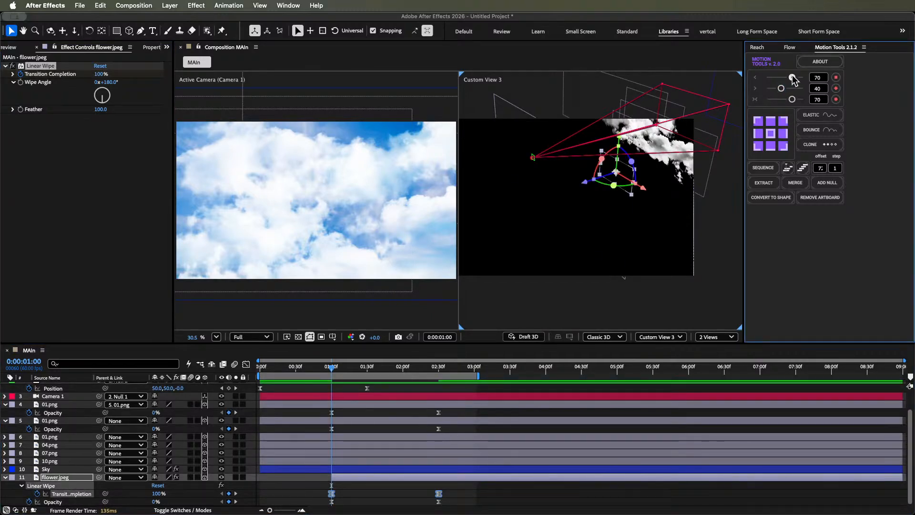
pyautogui.click(792, 79)
pyautogui.click(493, 491)
pyautogui.press('space')
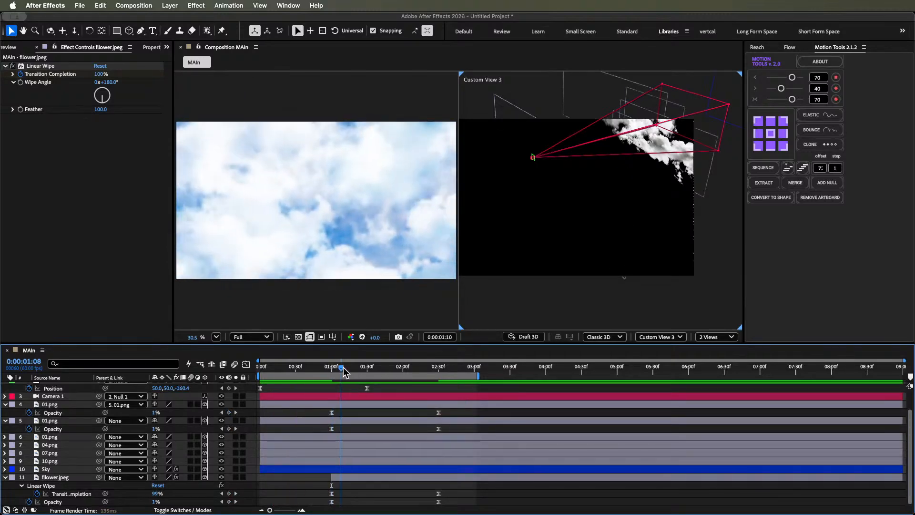
# - Preview the feathered wipe over the clouds and go to the keyframes at 0:00:02:30
pyautogui.moveTo(342, 367); pyautogui.dragTo(367, 368)
pyautogui.press('space')
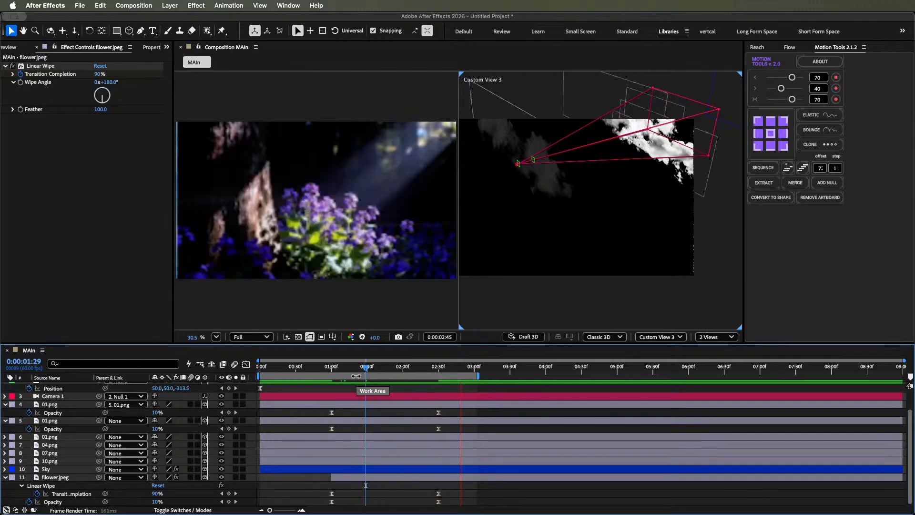
pyautogui.moveTo(366, 368); pyautogui.dragTo(433, 351)
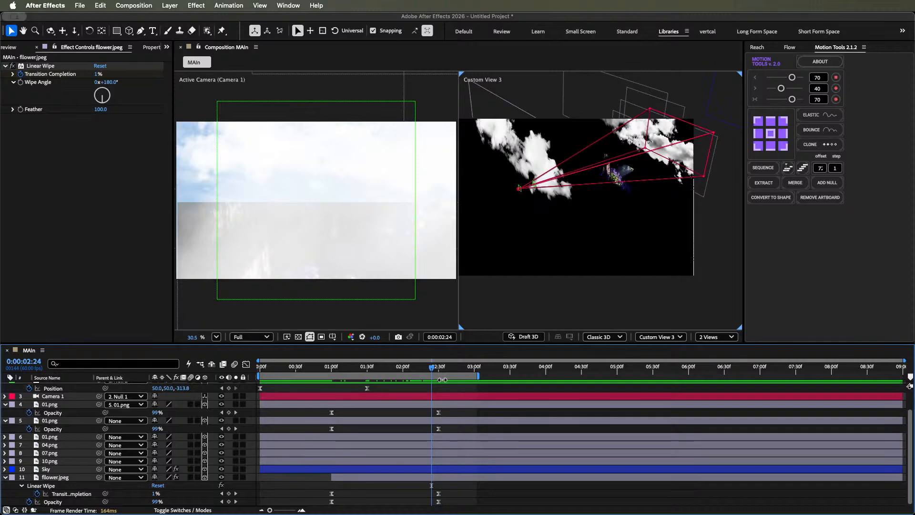
pyautogui.press('k')
# - Duplicate the topmost 01.png cloud layer, shift the copy downward in Custom View 3, and preview the transition
pyautogui.click(439, 413)
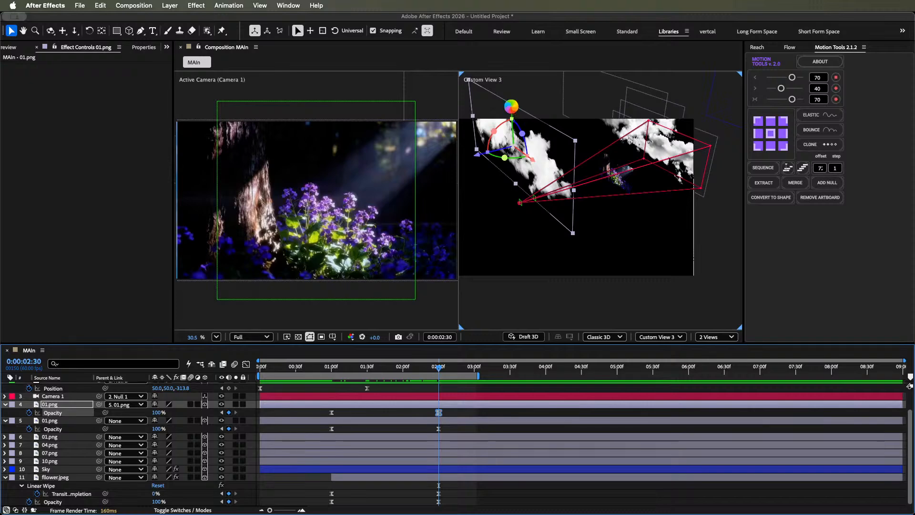
pyautogui.press('super+d')
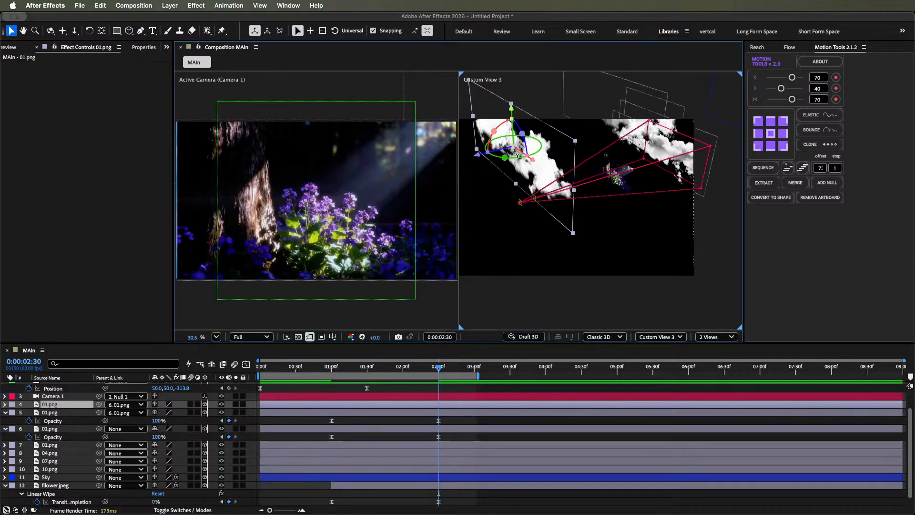
pyautogui.moveTo(516, 105); pyautogui.dragTo(519, 136)
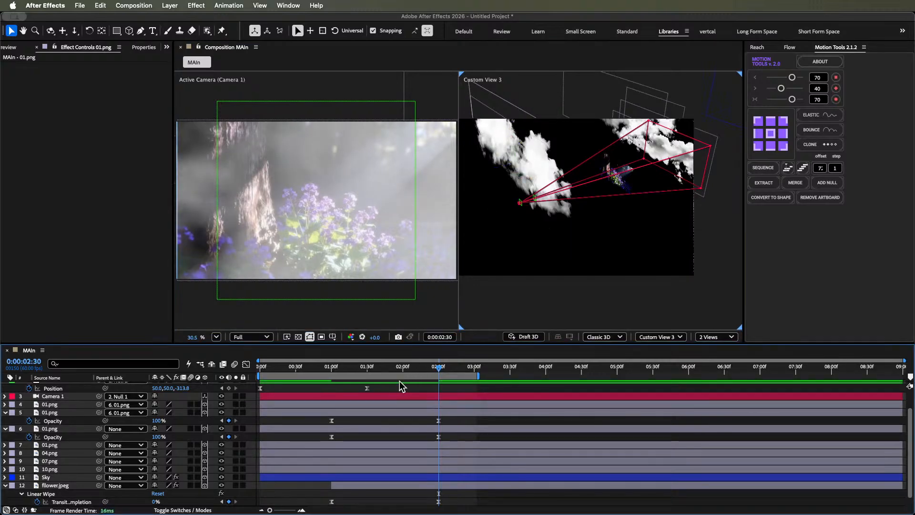
pyautogui.press('space')
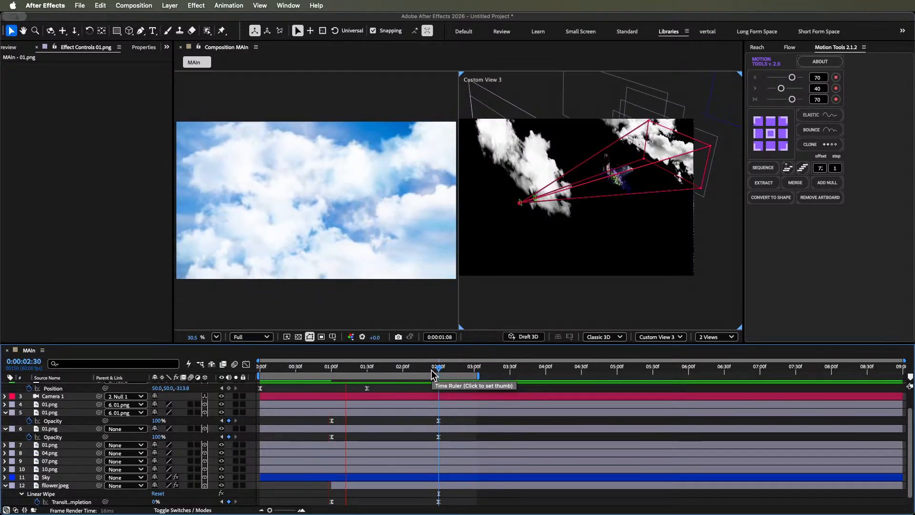
# - At 0:00:02:24, shift the duplicated cloud forward along its depth axis in Custom View 3 and preview the transition
pyautogui.moveTo(431, 370)
pyautogui.mouseDown()
pyautogui.moveTo(419, 372)
pyautogui.moveTo(431, 371)
pyautogui.mouseUp()
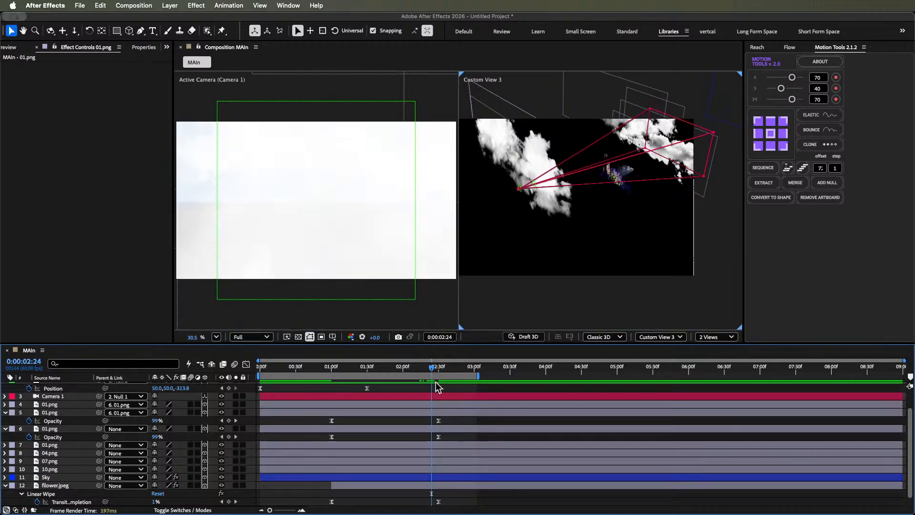
pyautogui.click(544, 193)
pyautogui.click(433, 405)
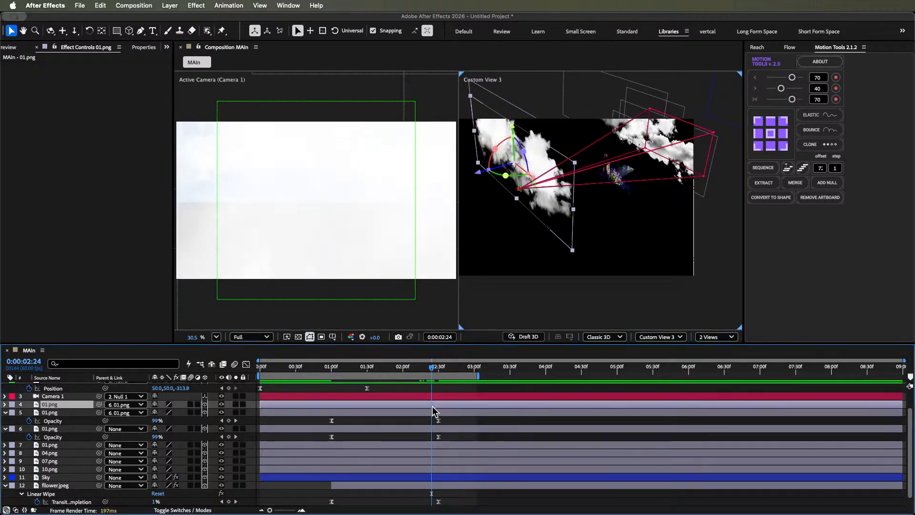
pyautogui.moveTo(517, 133); pyautogui.dragTo(524, 176)
pyautogui.click(458, 413)
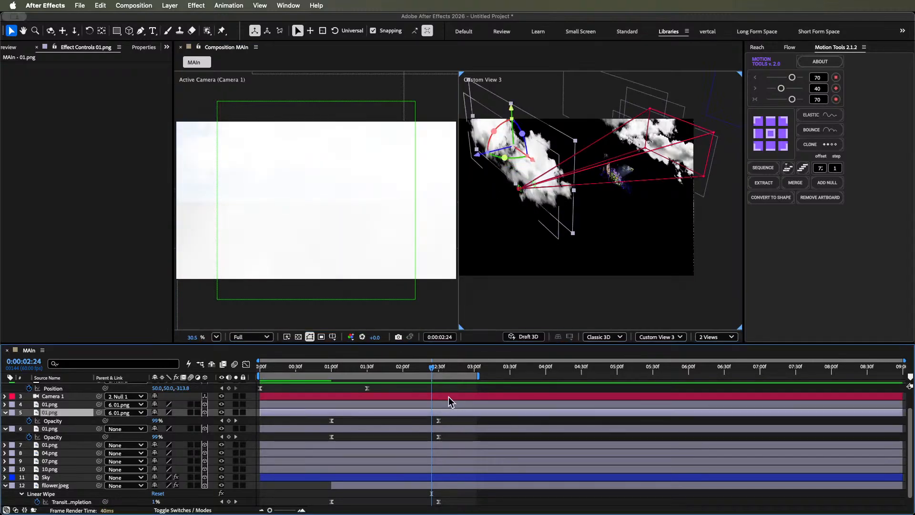
pyautogui.press('space')
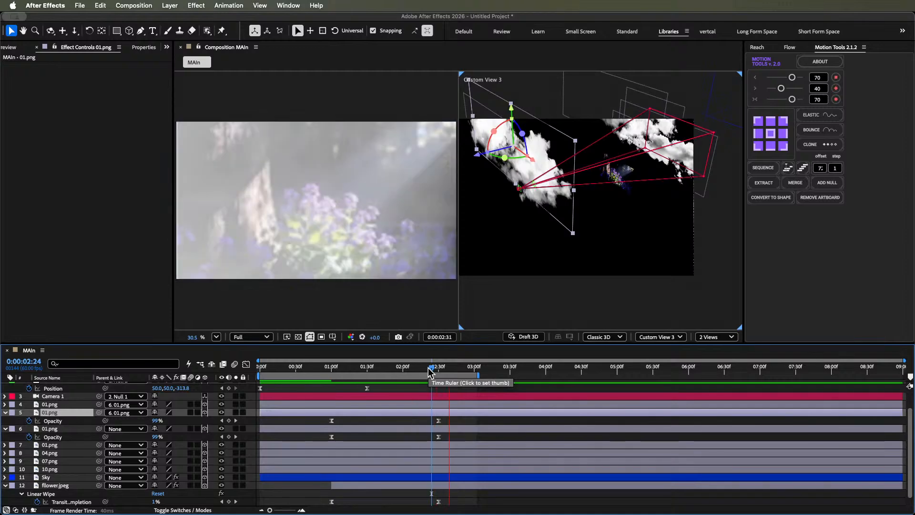
# - Check the flower image layer's Opacity keyframes and review the wipe edge around 0:00:02:18 to 0:00:02:21
pyautogui.moveTo(430, 369)
pyautogui.mouseDown()
pyautogui.moveTo(408, 368)
pyautogui.moveTo(425, 364)
pyautogui.mouseUp()
pyautogui.scroll(-1, 451, 460)
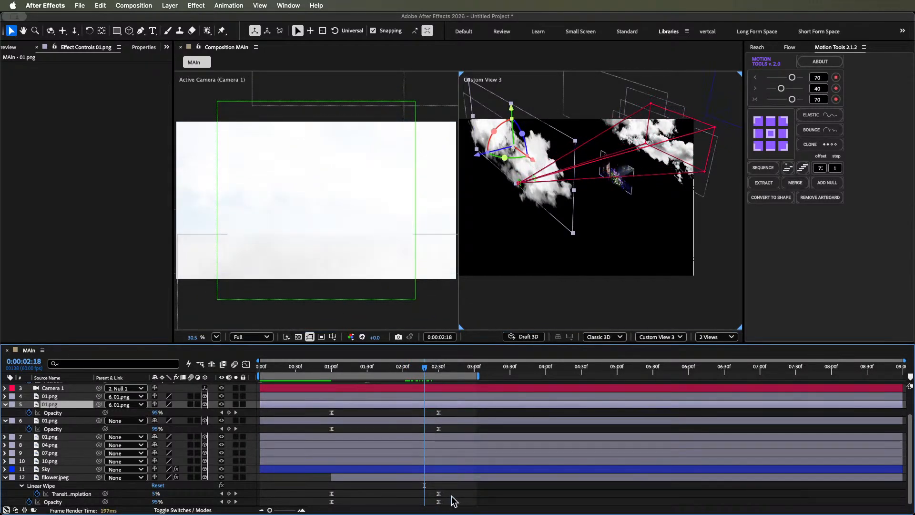
pyautogui.moveTo(451, 496); pyautogui.dragTo(308, 509)
pyautogui.click(481, 500)
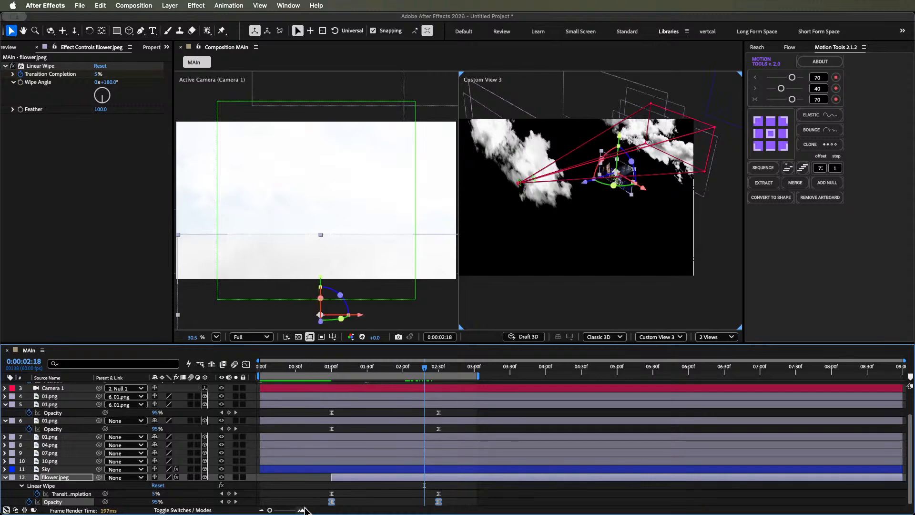
pyautogui.click(482, 488)
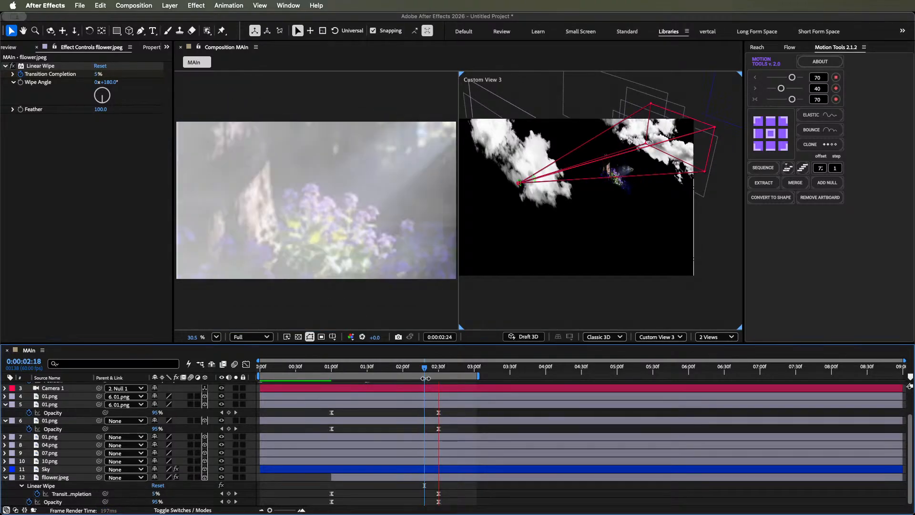
pyautogui.moveTo(420, 371)
pyautogui.mouseDown()
pyautogui.moveTo(370, 372)
pyautogui.moveTo(416, 369)
pyautogui.moveTo(428, 356)
pyautogui.mouseUp()
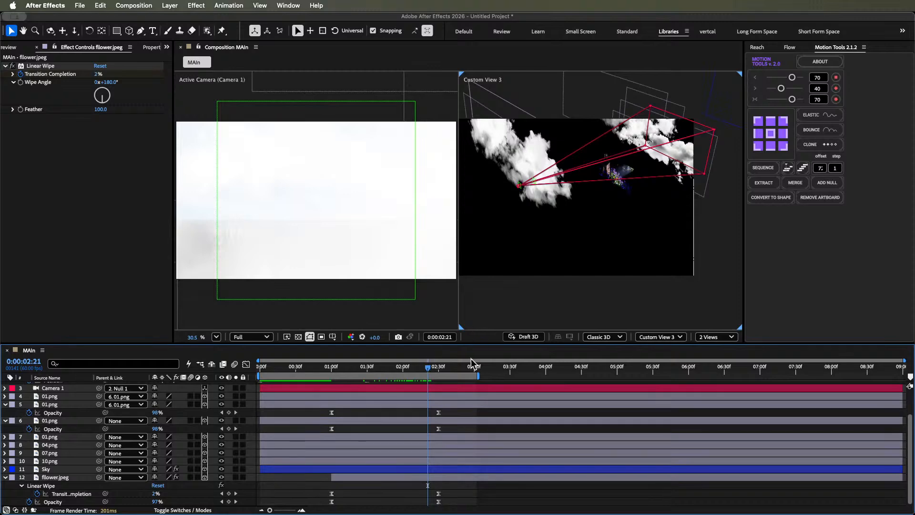
# - At 0:00:02:21, duplicate the topmost 01.png cloud layer again and lower the new copy in Custom View 3
pyautogui.click(448, 405)
pyautogui.click(450, 395)
pyautogui.press('super+d')
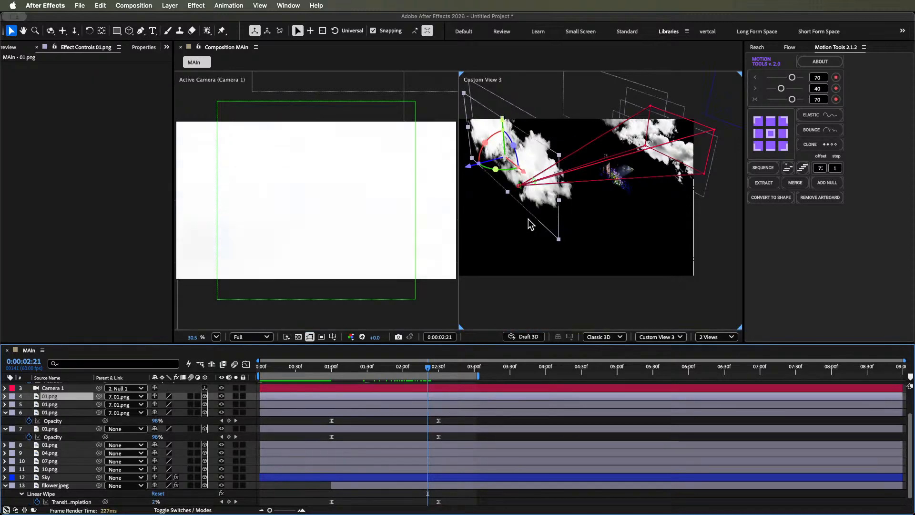
pyautogui.moveTo(503, 121); pyautogui.dragTo(508, 144)
# - At 0:00:02:29, duplicate the lowered cloud, raise the copy slightly, duplicate it once more, and preview the result
pyautogui.moveTo(426, 372); pyautogui.dragTo(439, 371)
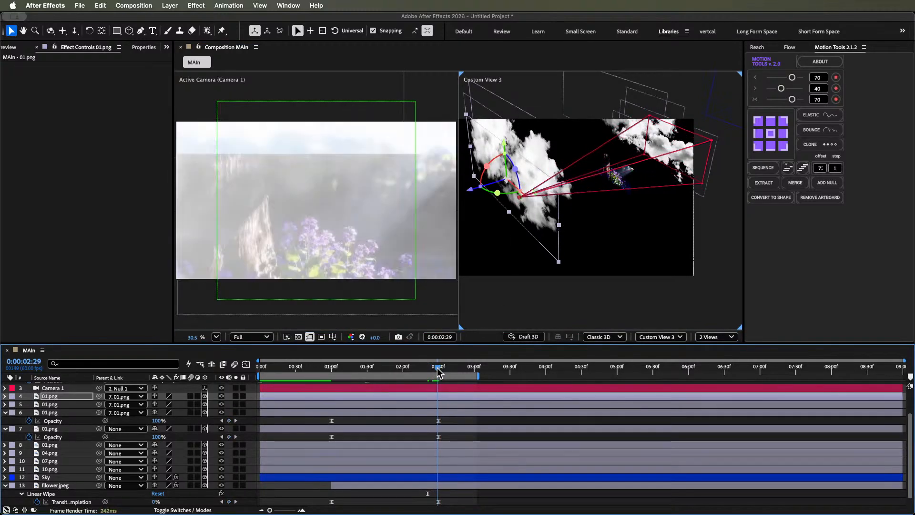
pyautogui.moveTo(438, 372); pyautogui.dragTo(437, 372)
pyautogui.hotkey('ctrl', 'd')
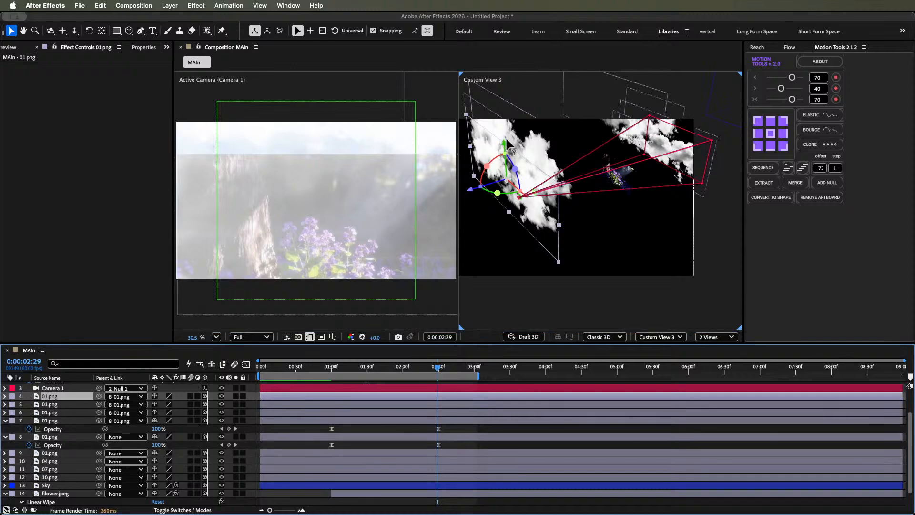
pyautogui.moveTo(506, 145)
pyautogui.mouseDown()
pyautogui.moveTo(509, 176)
pyautogui.moveTo(511, 126)
pyautogui.moveTo(514, 136)
pyautogui.mouseUp()
pyautogui.hotkey('ctrl', 'd')
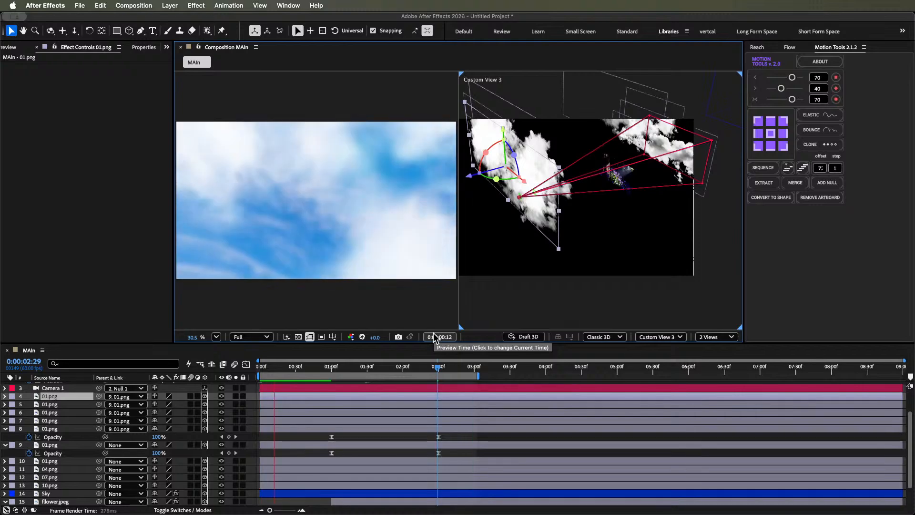
pyautogui.click(434, 334)
pyautogui.click(451, 436)
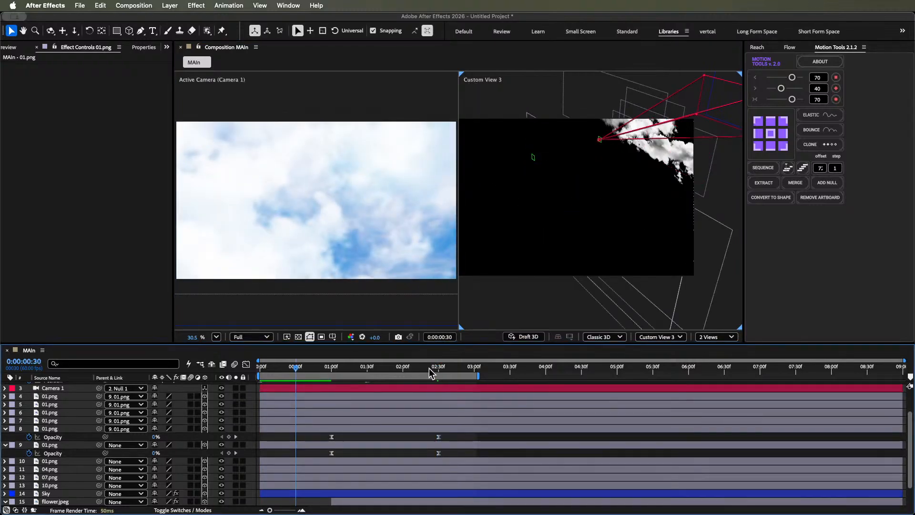
# - Set the Opacity of the three topmost 01.png cloud layers to 0% at 0:00:03:00, keeping their 0:00:02:30 keyframes
pyautogui.moveTo(429, 368)
pyautogui.mouseDown()
pyautogui.moveTo(419, 369)
pyautogui.moveTo(427, 373)
pyautogui.mouseUp()
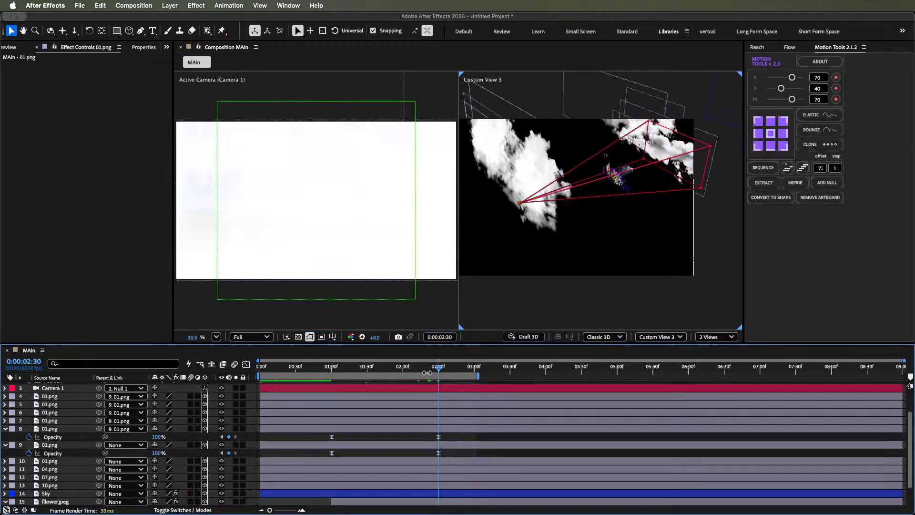
pyautogui.click(423, 413)
pyautogui.keyDown('shift'); pyautogui.click(429, 396); pyautogui.keyUp('shift')
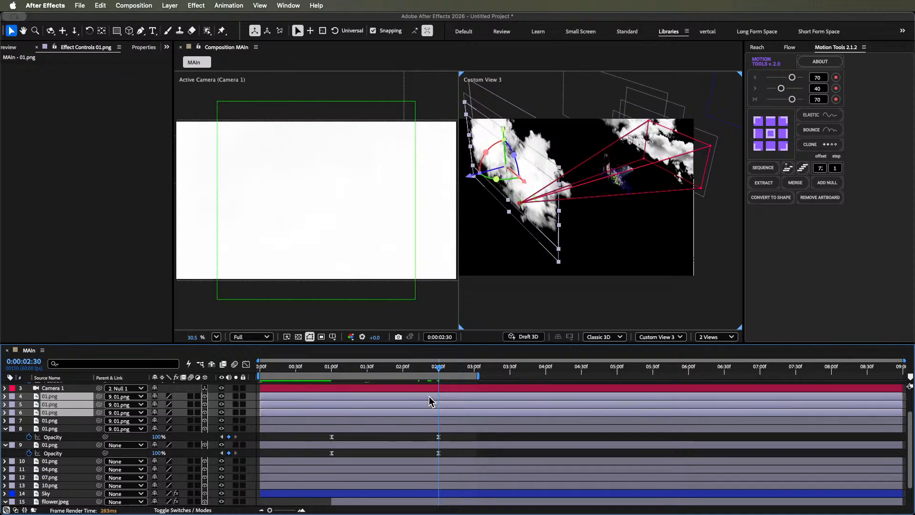
pyautogui.press('t')
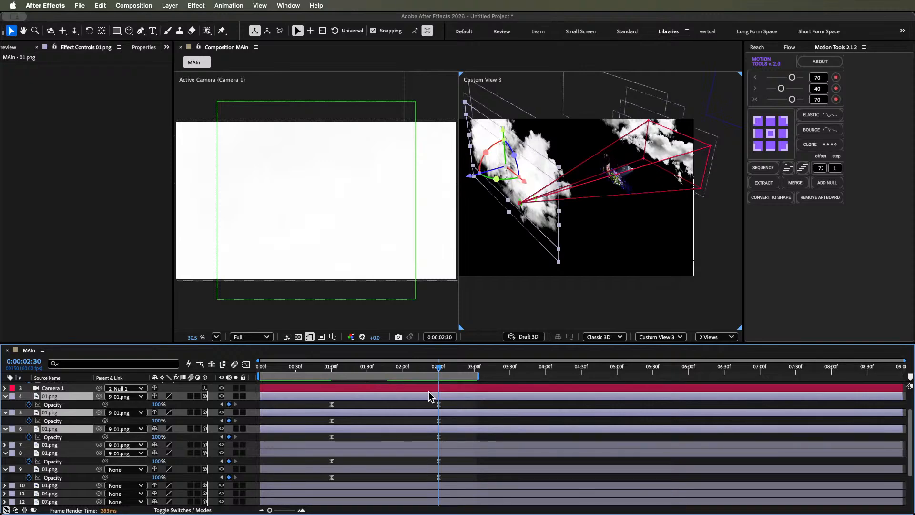
pyautogui.hotkey('shift', 'pagedown')
pyautogui.hotkey('shift', 'pagedown')
pyautogui.click(159, 404)
pyautogui.write('0')
pyautogui.press('Return')
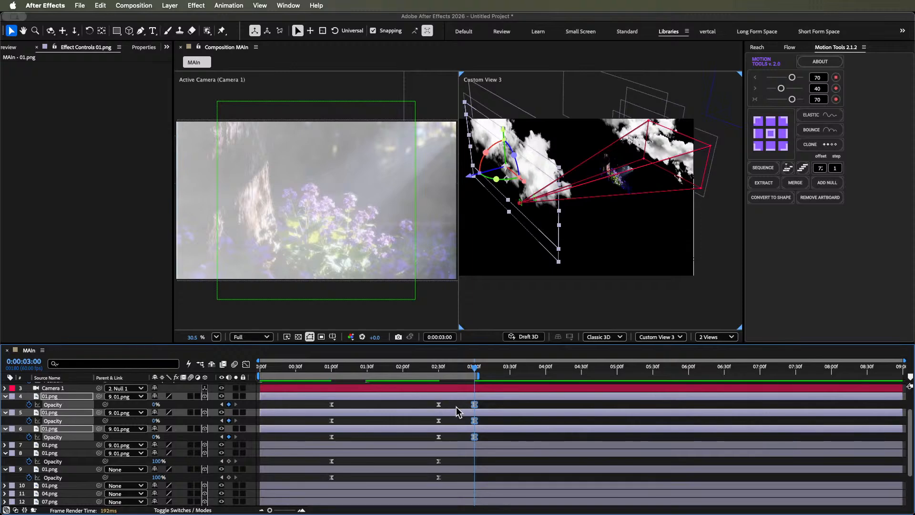
# - Copy the 0% Opacity keyframe at 0:00:03:00 to the fourth 01.png cloud layer
pyautogui.click(461, 446)
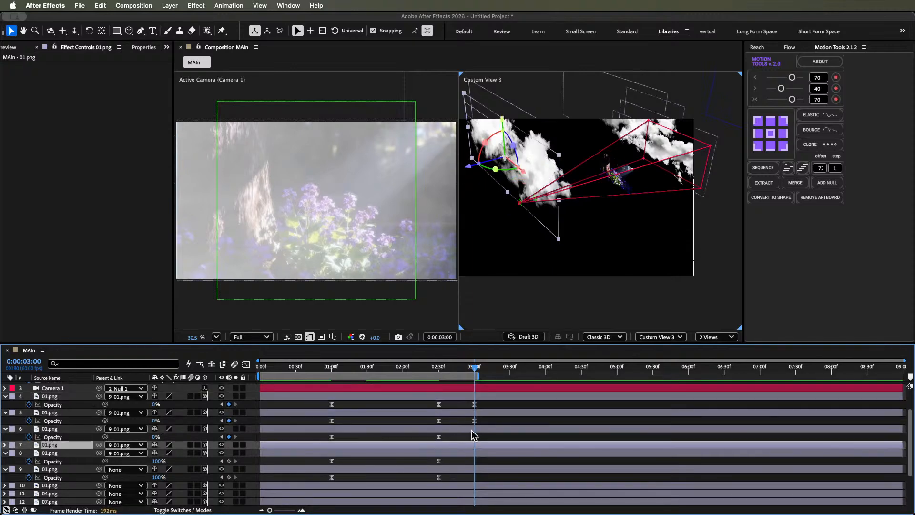
pyautogui.moveTo(465, 434); pyautogui.dragTo(481, 439)
pyautogui.press('super+c')
pyautogui.click(476, 444)
pyautogui.press('super+v')
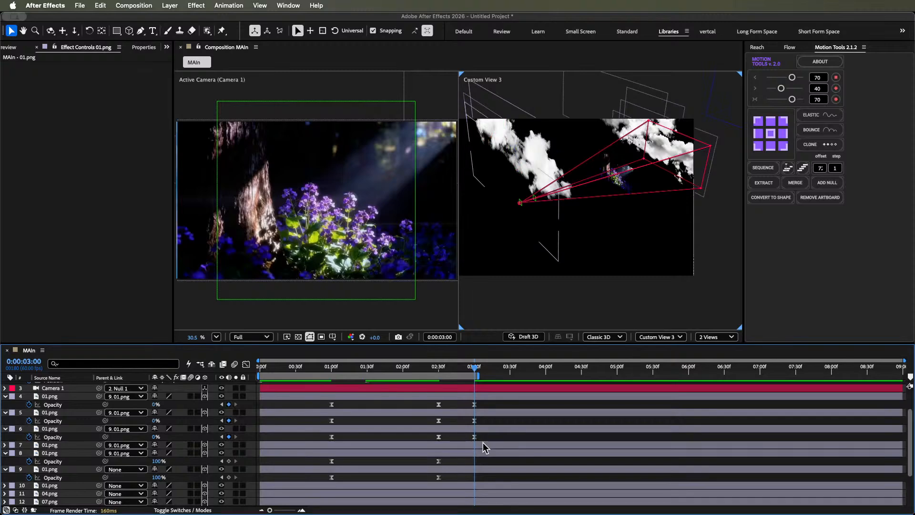
# - Show the fourth cloud's keyframes, select the four clouds' Opacity keyframes at 0:00:02:30 and 0:00:03:00, and preview the fade-out
pyautogui.press('u')
pyautogui.moveTo(481, 402); pyautogui.dragTo(436, 455)
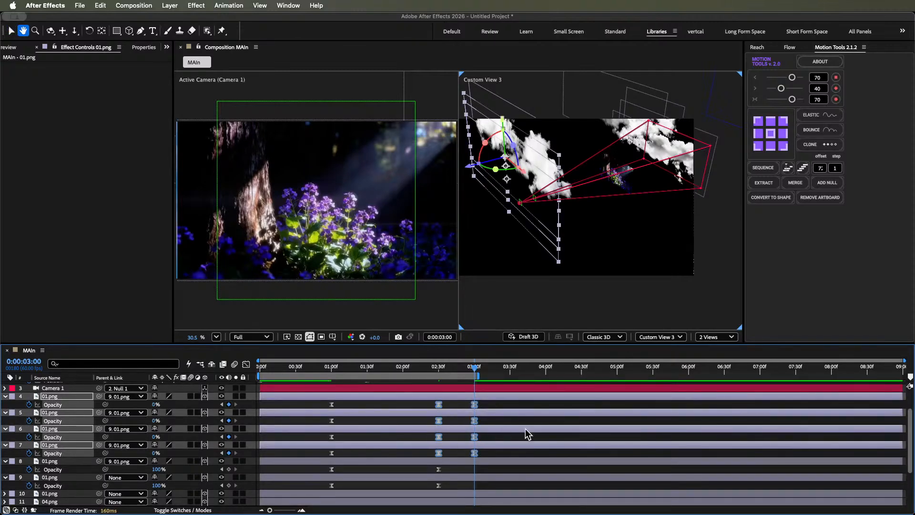
pyautogui.press('space')
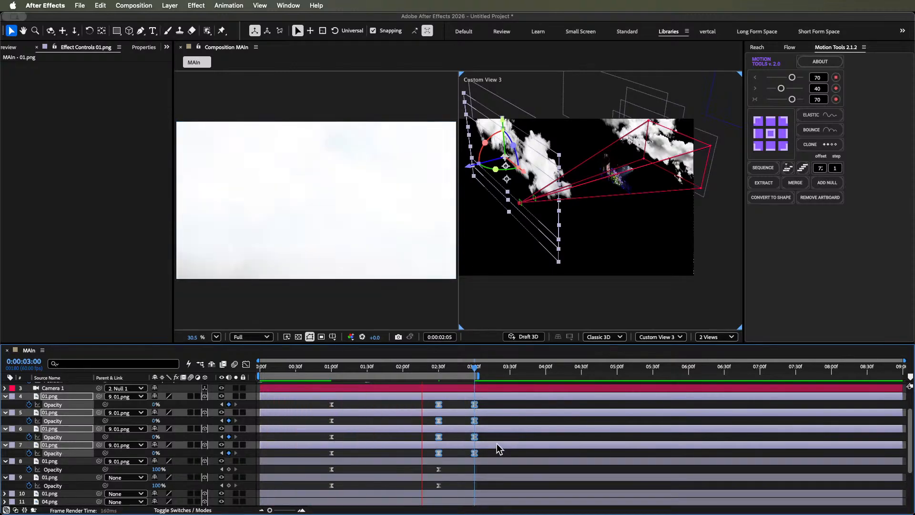
pyautogui.click(494, 448)
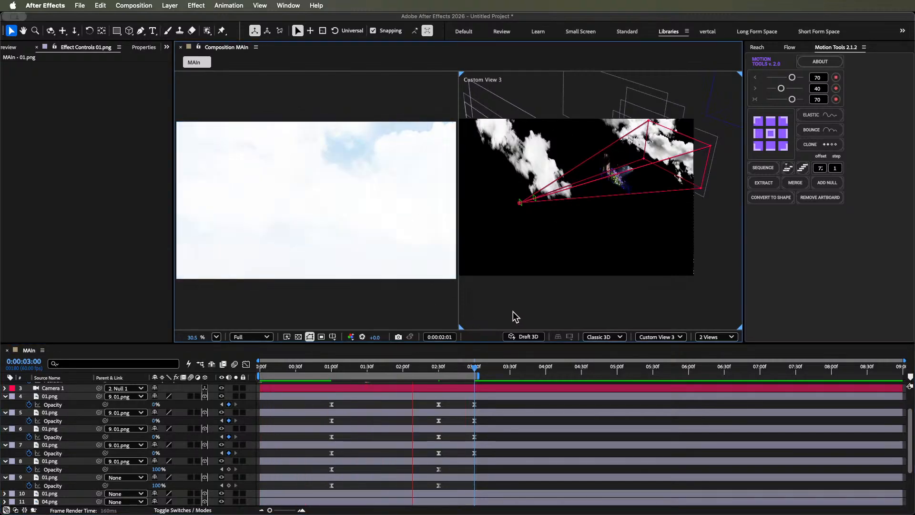
pyautogui.press('space')
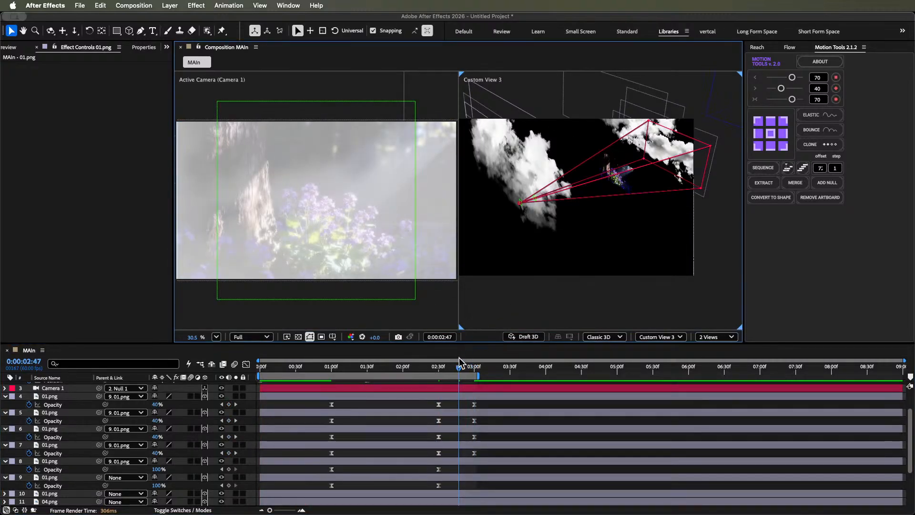
# - Move the flower image along its depth axis close to the camera in Custom View 3 and show its Scale at 0:00:03:00
pyautogui.moveTo(459, 359); pyautogui.dragTo(456, 366)
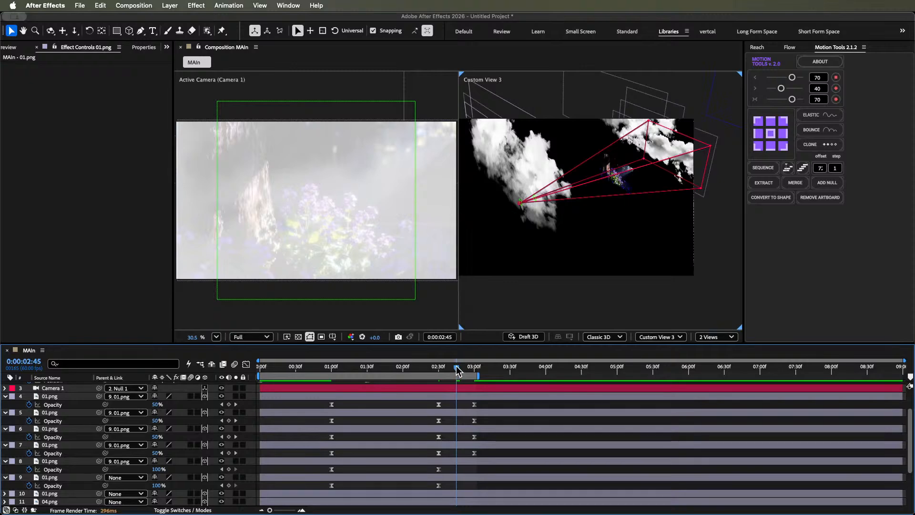
pyautogui.click(619, 175)
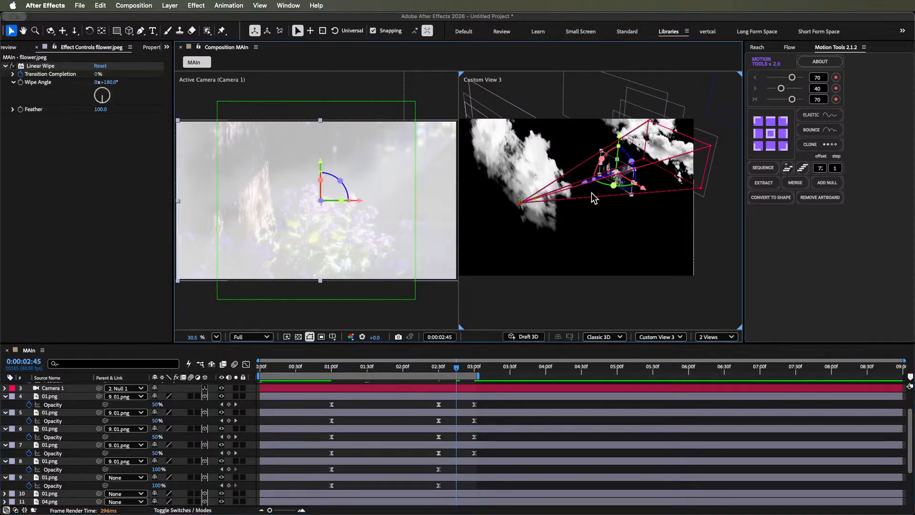
pyautogui.moveTo(593, 189); pyautogui.dragTo(517, 225)
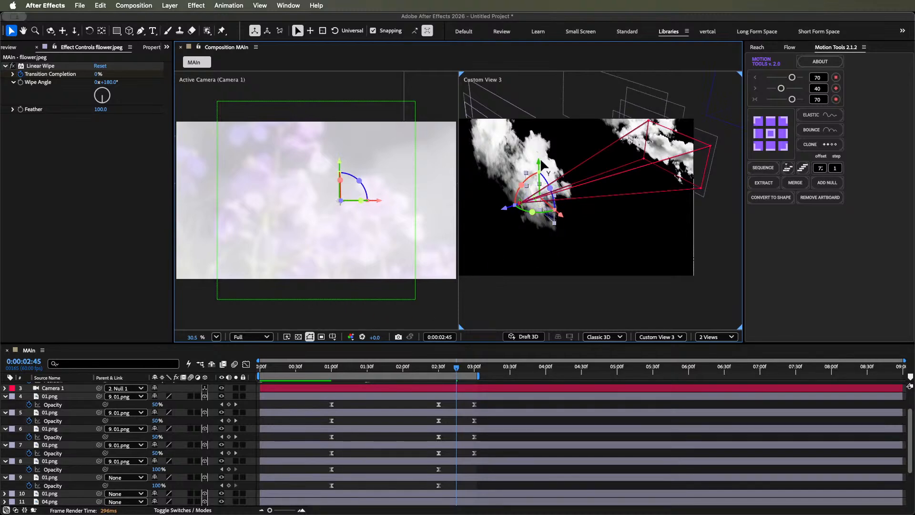
pyautogui.press('k')
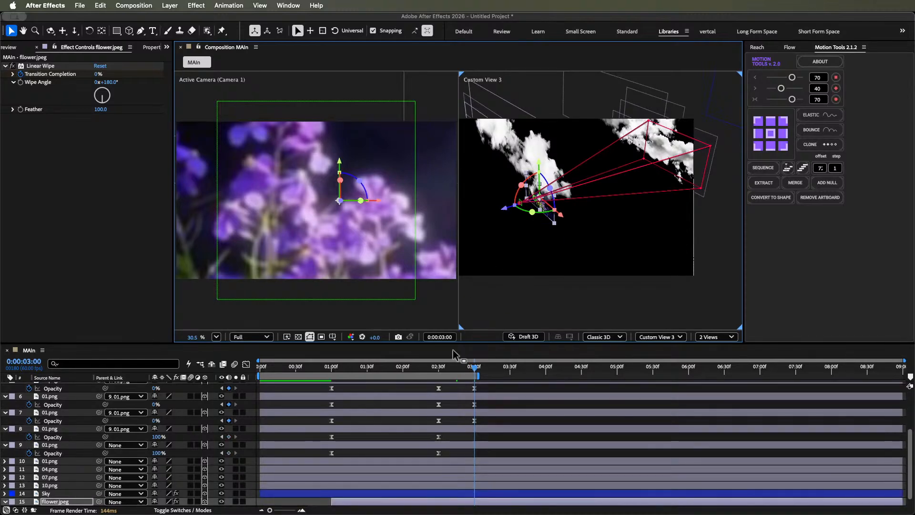
pyautogui.scroll(-3, 458, 397)
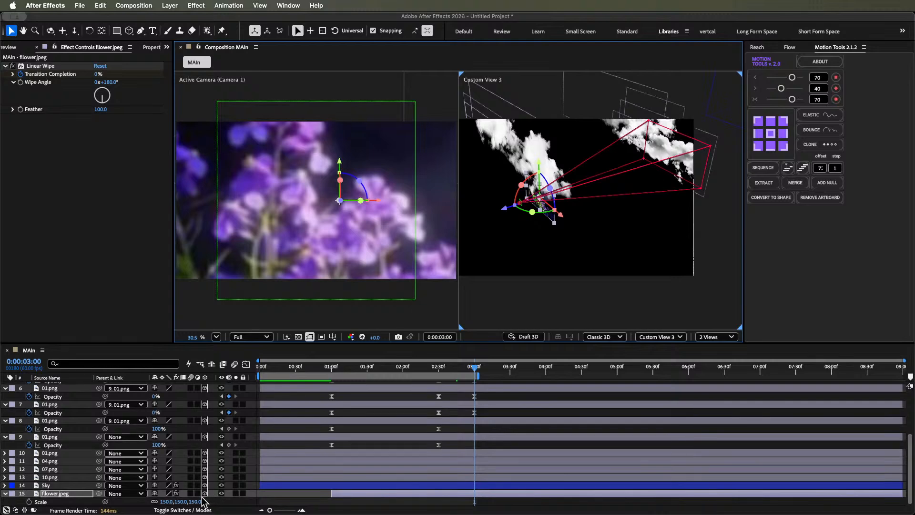
# - Set the flower image's Scale to 100% and move it along its depth axis farther from the camera in Custom View 3
pyautogui.click(198, 502)
pyautogui.write('1')
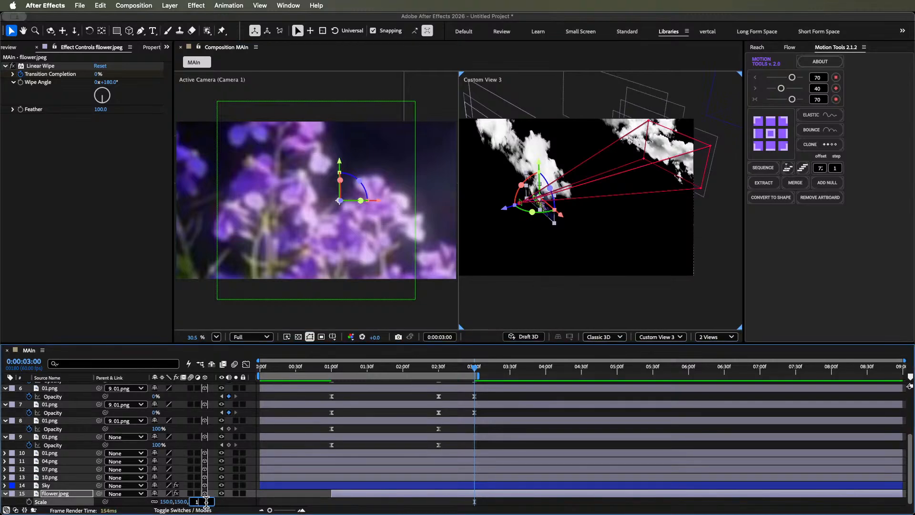
pyautogui.write('00')
pyautogui.press('Return')
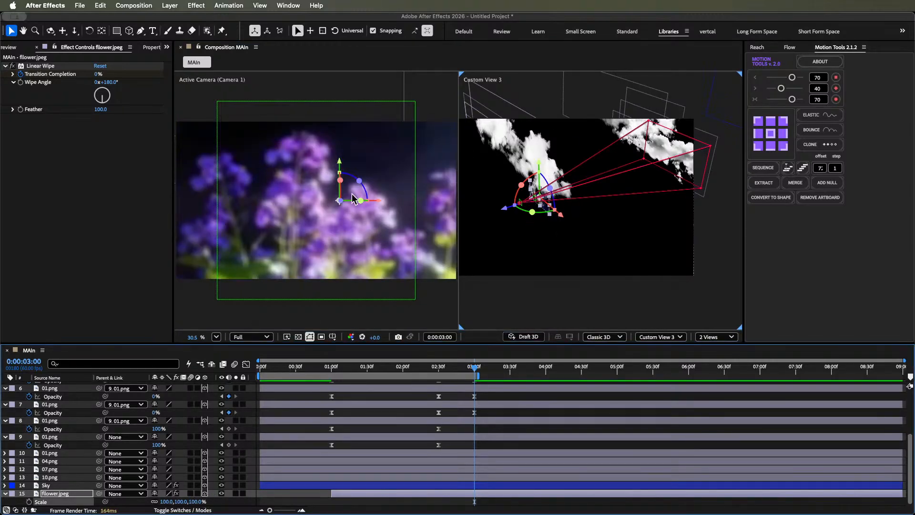
pyautogui.moveTo(503, 207); pyautogui.dragTo(537, 192)
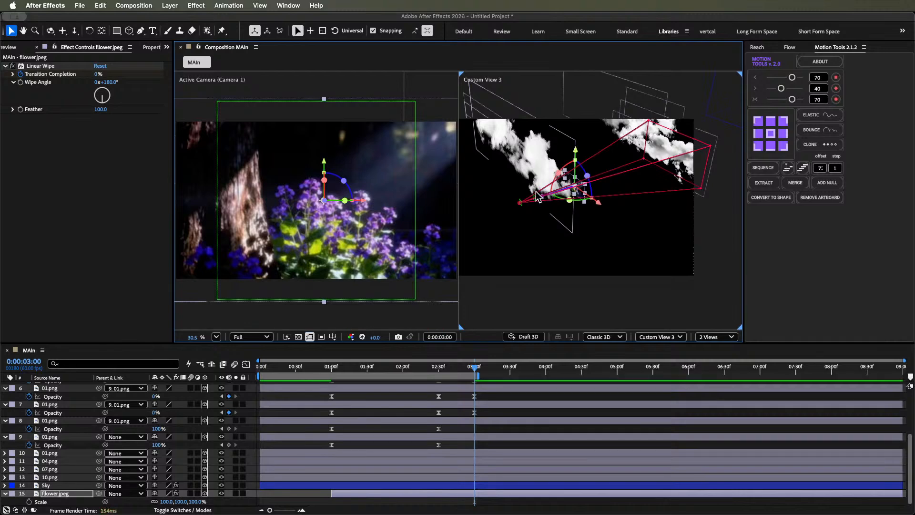
# - Preview the cloud-to-flower transition and move the current time to 0:00:02:30
pyautogui.click(490, 392)
pyautogui.press('space')
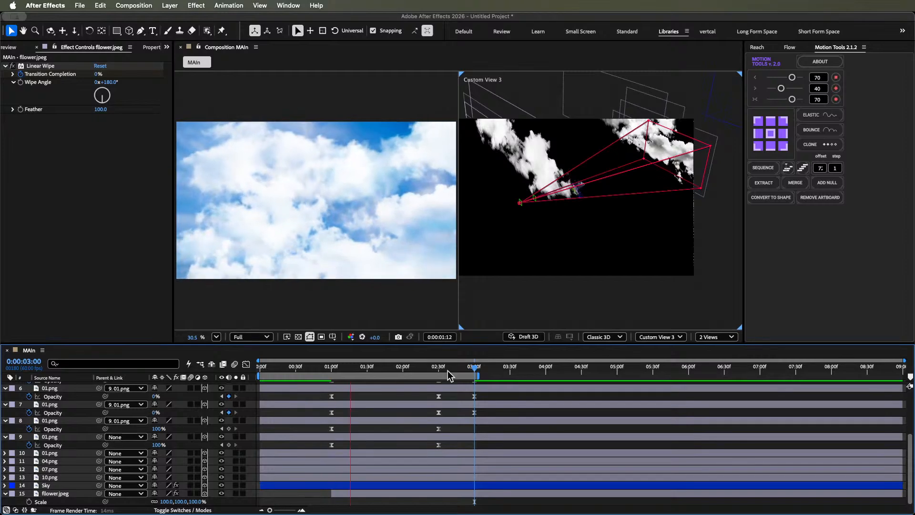
pyautogui.moveTo(447, 370)
pyautogui.mouseDown()
pyautogui.moveTo(456, 369)
pyautogui.moveTo(439, 376)
pyautogui.mouseUp()
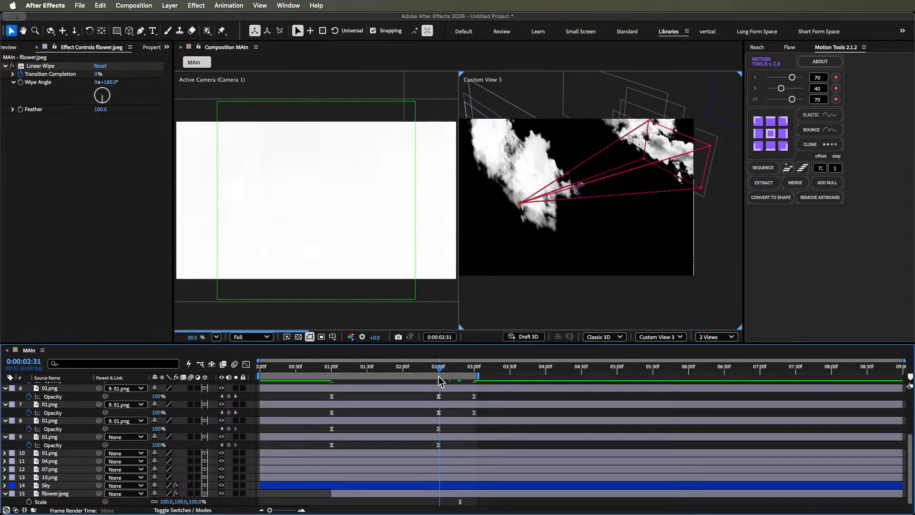
pyautogui.scroll(5, 458, 396)
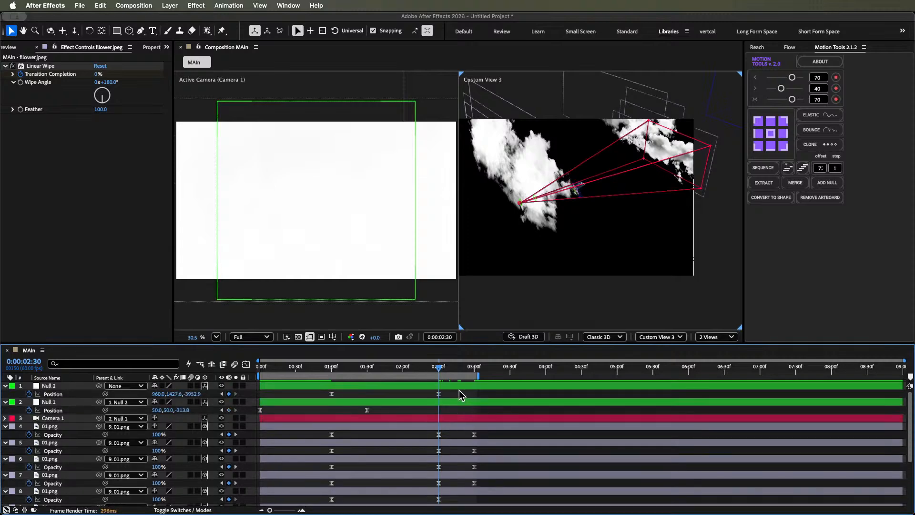
# - Collapse the layers' keyframes, hide the top four 01.png clouds to check the transition between 0:00:02:33 and 0:00:02:25, and switch their visibility back
pyautogui.press('u')
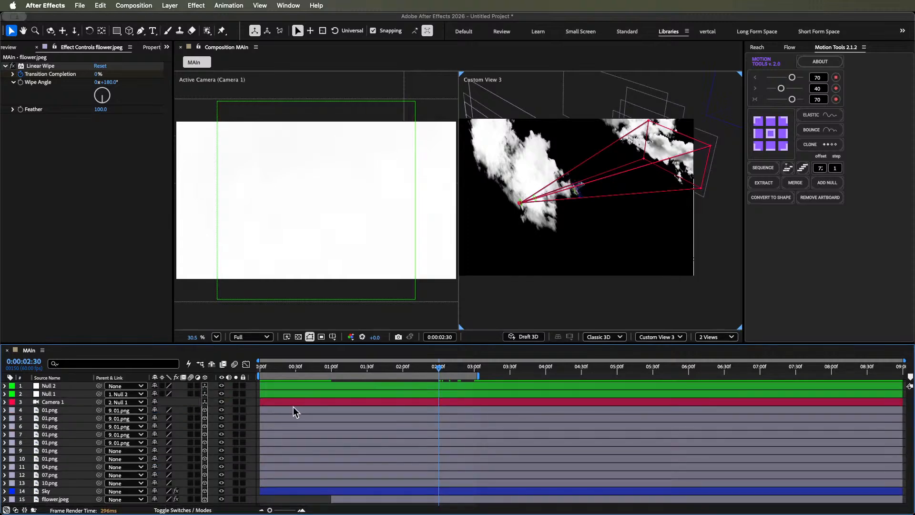
pyautogui.moveTo(293, 407); pyautogui.dragTo(184, 436)
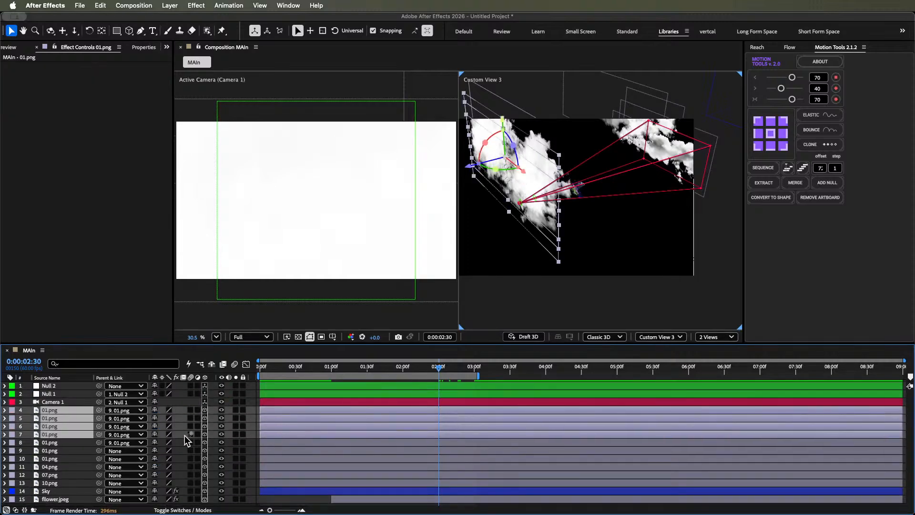
pyautogui.click(221, 435)
pyautogui.click(442, 368)
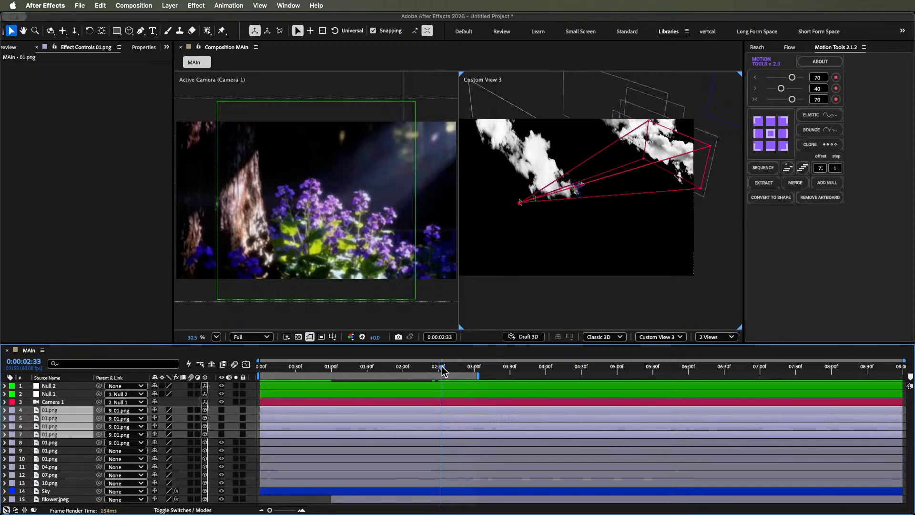
pyautogui.moveTo(442, 370)
pyautogui.mouseDown()
pyautogui.moveTo(421, 369)
pyautogui.moveTo(433, 368)
pyautogui.mouseUp()
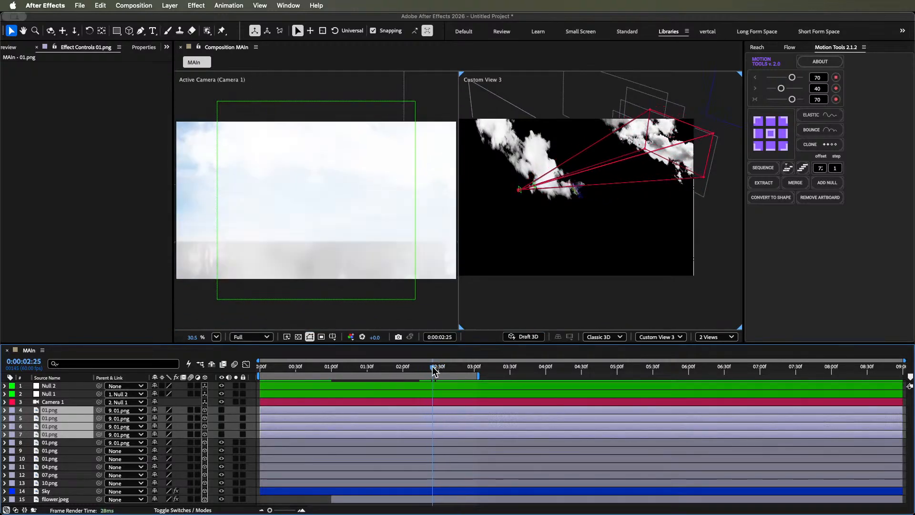
pyautogui.click(247, 439)
pyautogui.click(221, 434)
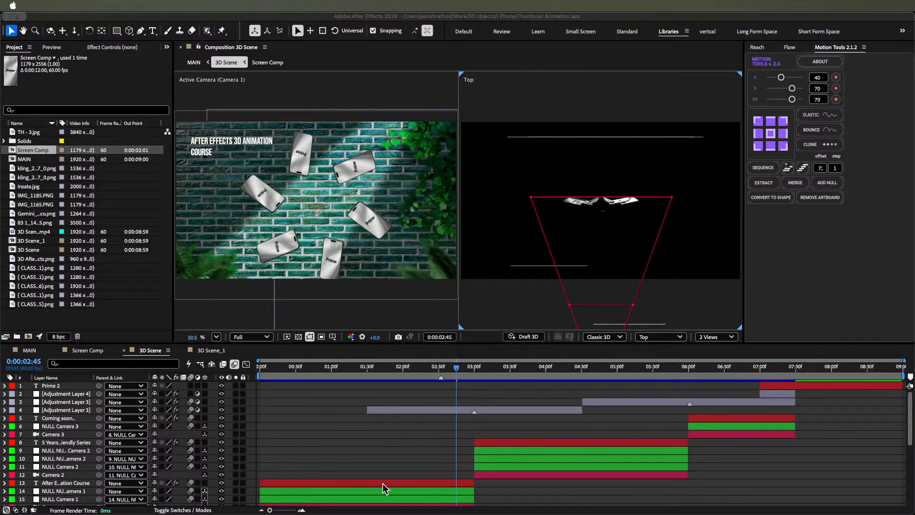
# - Open the 3D Scene_1 composition in the Thumbnail Animation project and play it from the start
pyautogui.click(450, 484)
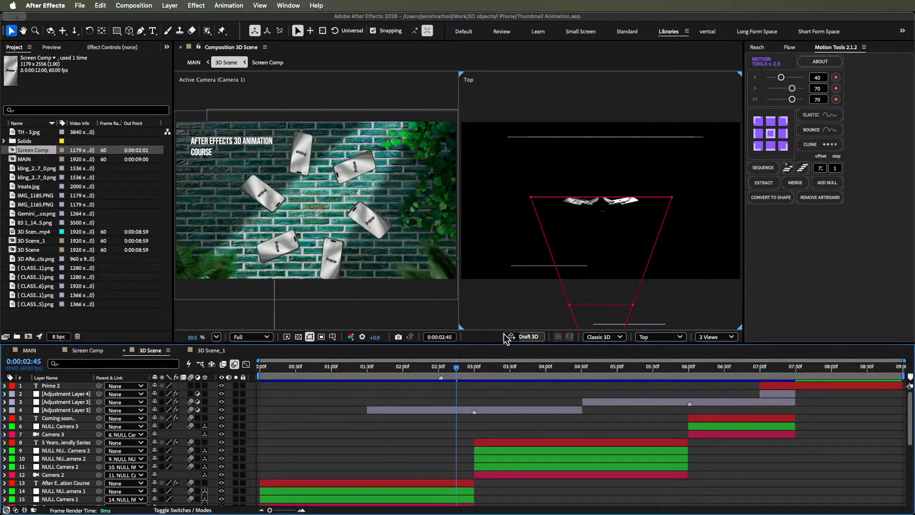
pyautogui.click(217, 350)
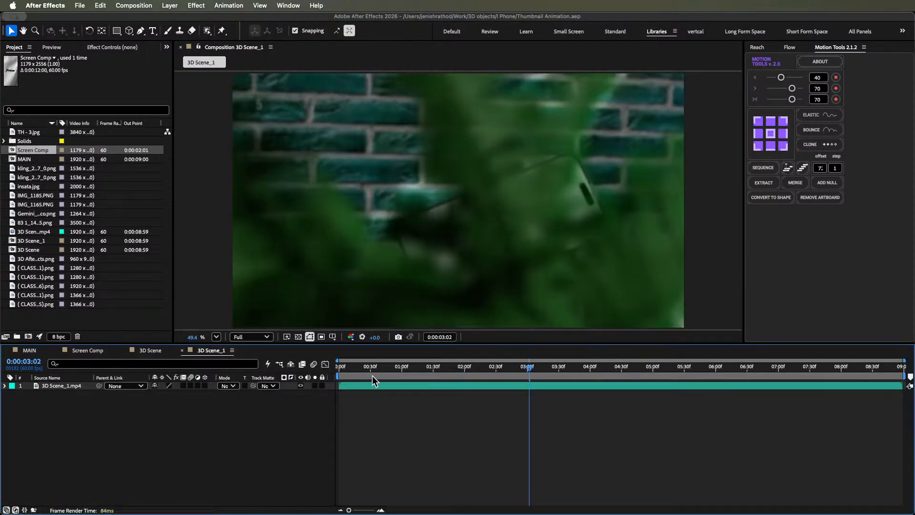
pyautogui.press('Home')
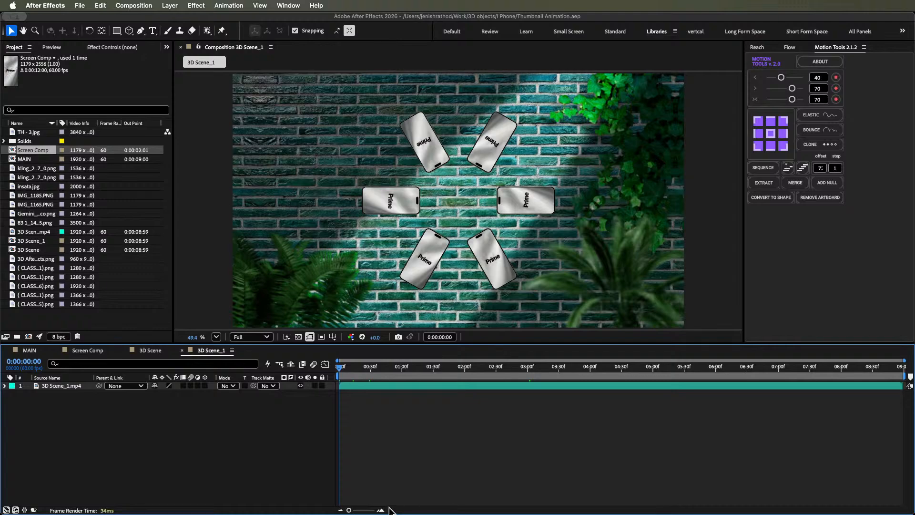
pyautogui.press('space')
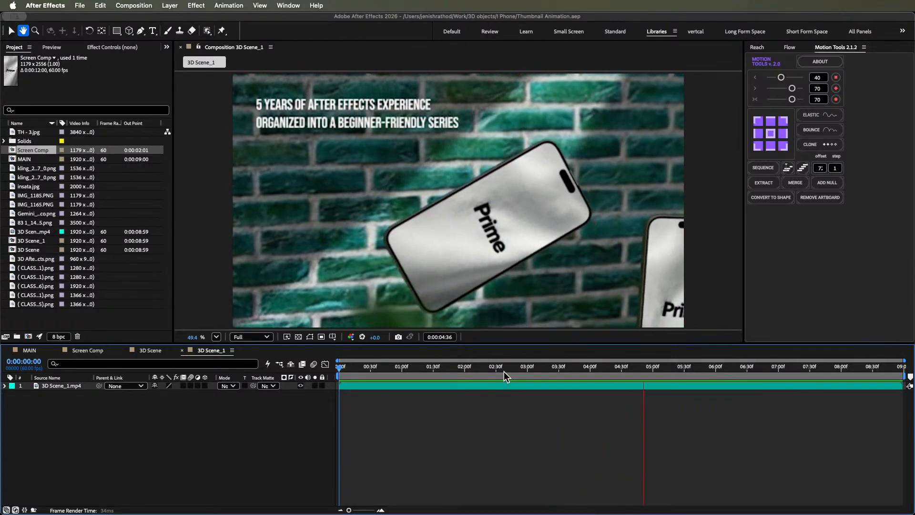
pyautogui.press('space')
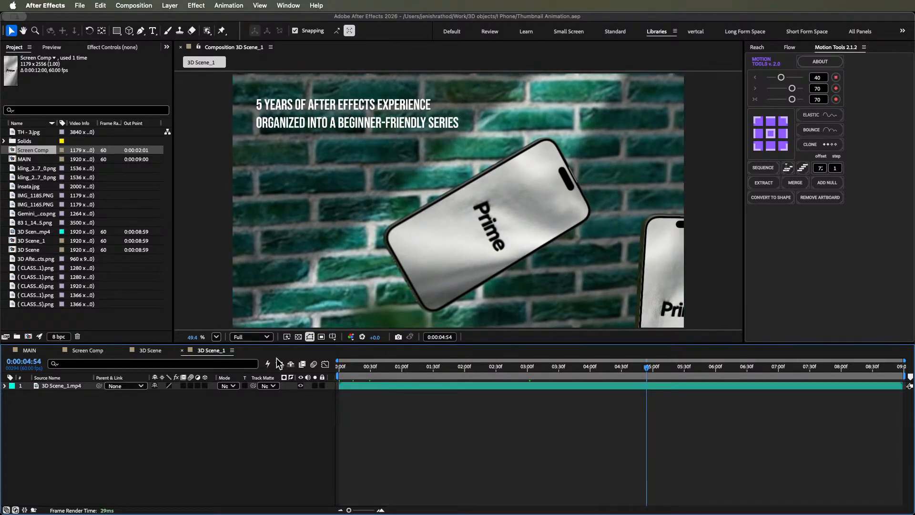
# - Return to the 3D Scene composition and scrub through the switch from Camera 1 to Camera 2 around 0:00:03:00
pyautogui.click(156, 352)
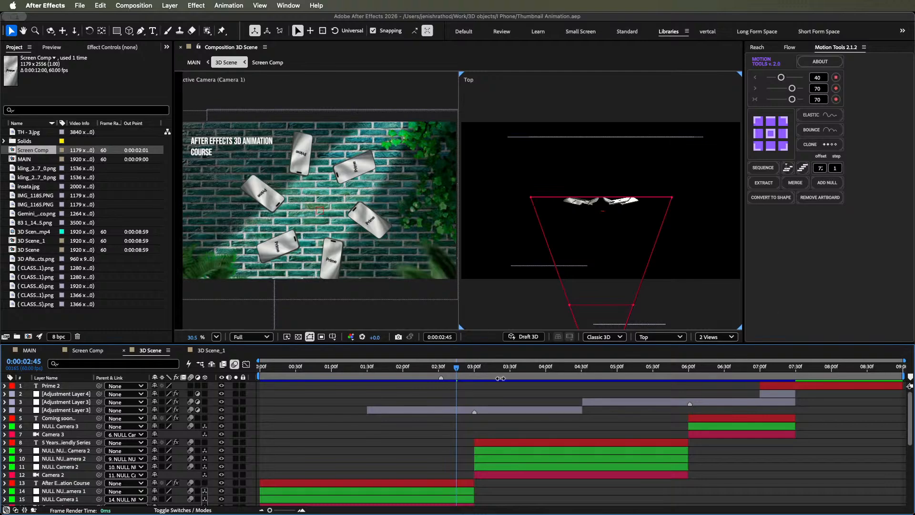
pyautogui.moveTo(431, 371); pyautogui.dragTo(556, 375)
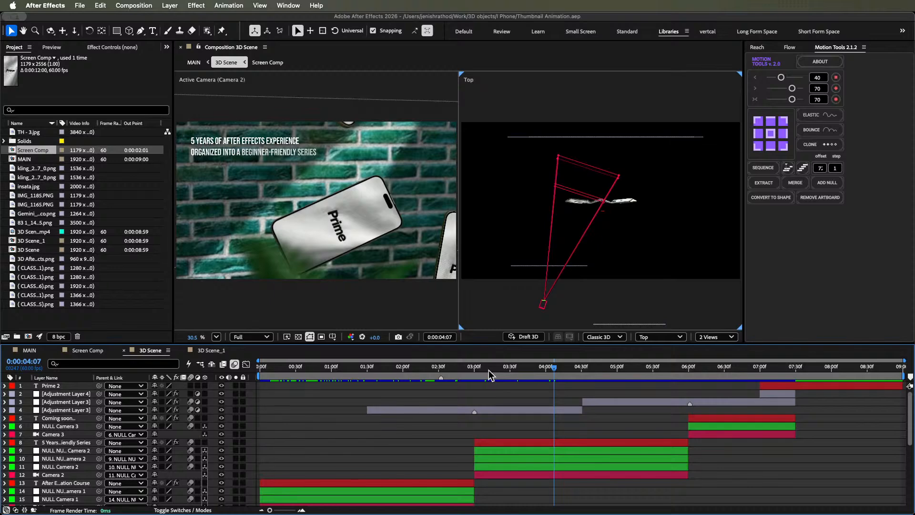
pyautogui.moveTo(488, 370); pyautogui.dragTo(443, 375)
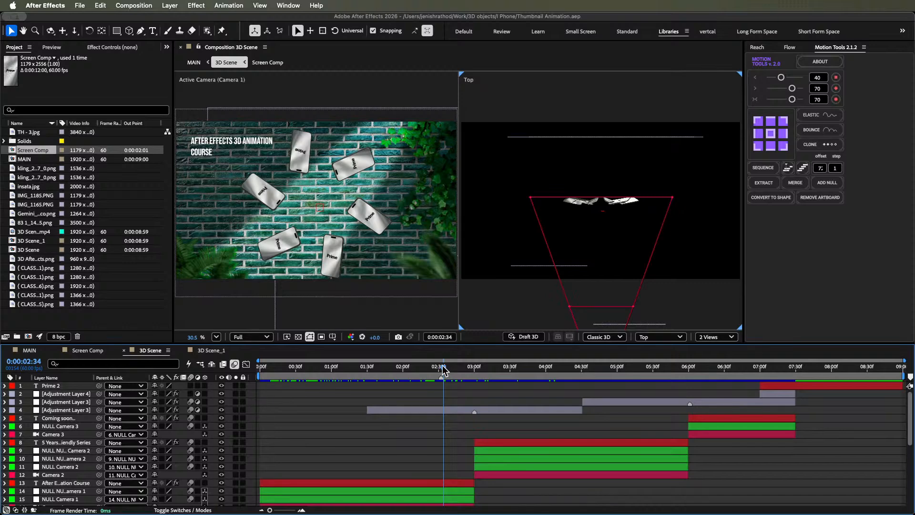
pyautogui.click(496, 370)
pyautogui.moveTo(505, 370); pyautogui.dragTo(475, 381)
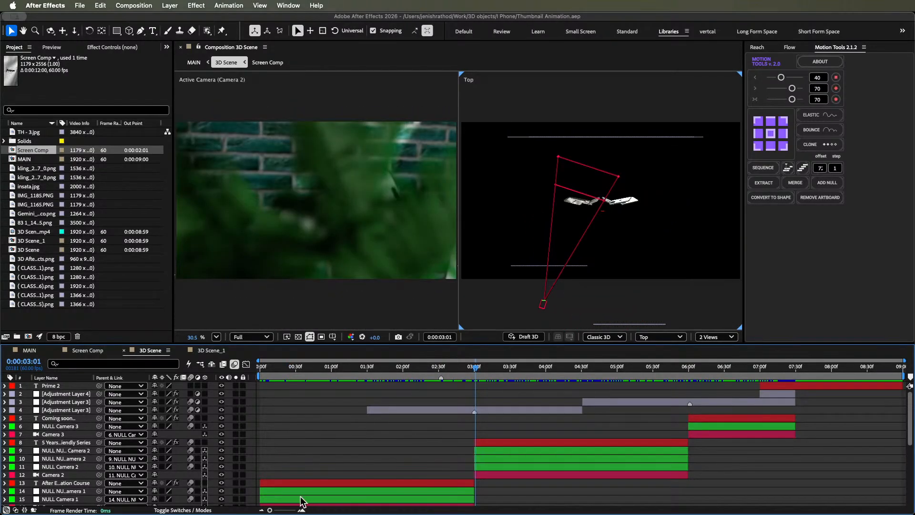